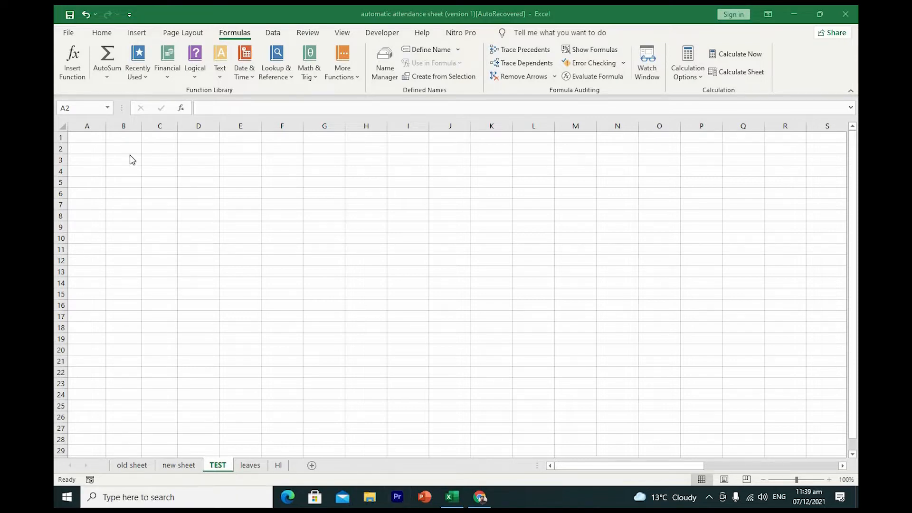
Step: Enter the label "month" in cell A2 and make cell A6 the active cell
{"action": "left_click", "coordinate": [88, 148]}
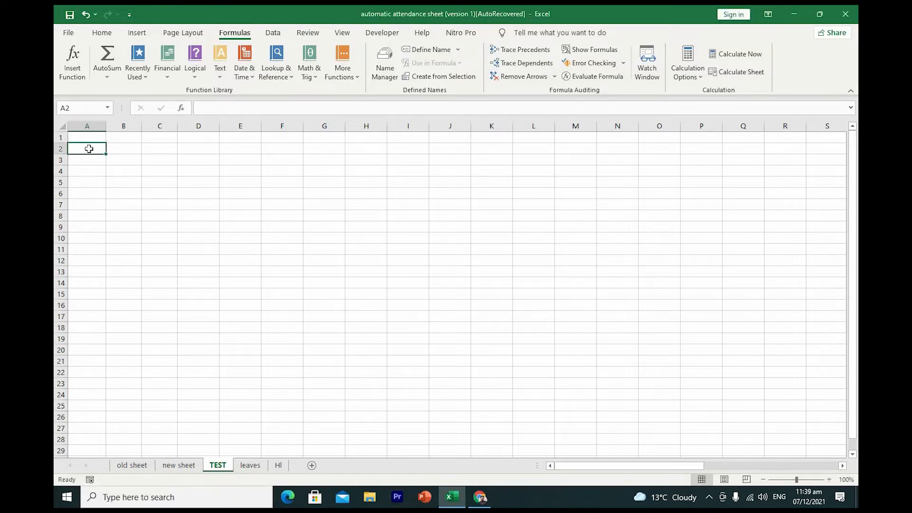
{"action": "type", "text": "month"}
{"action": "key", "text": "Return"}
{"action": "key", "text": "Return"}
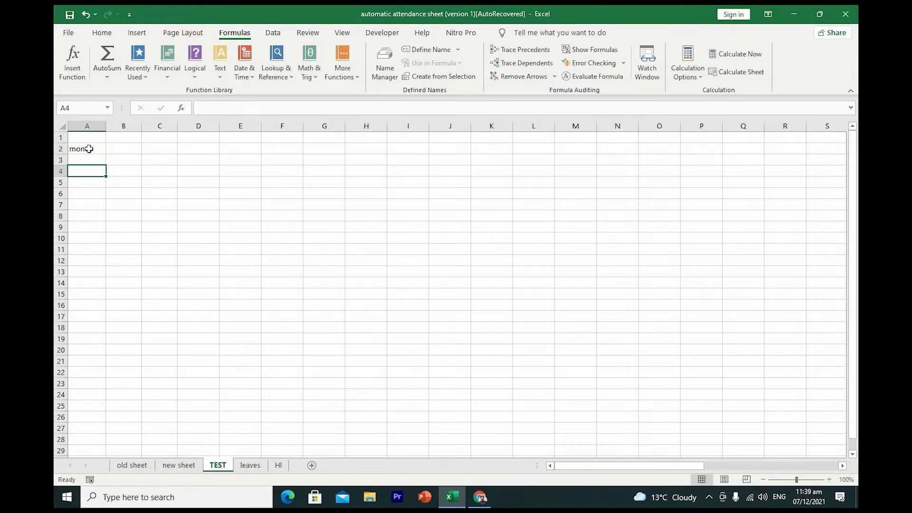
{"action": "key", "text": "Return"}
{"action": "key", "text": "Return"}
{"action": "type", "text": "stude"}
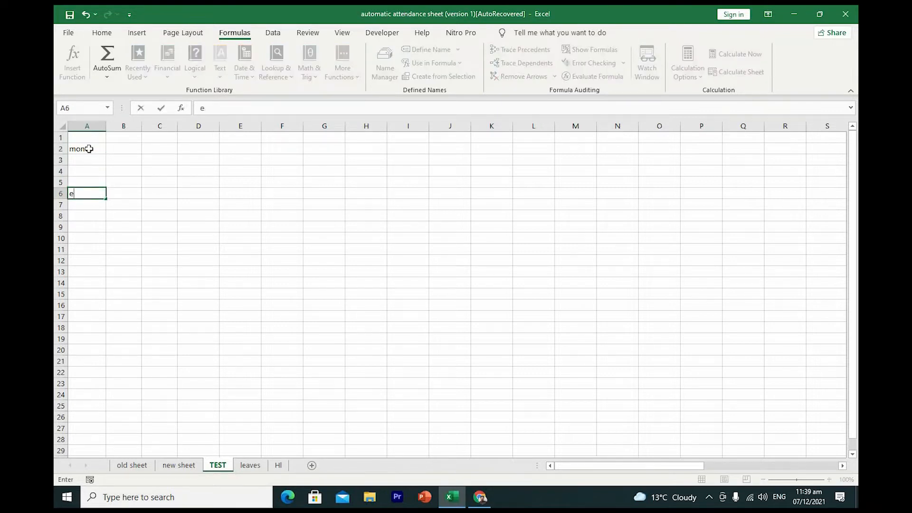
{"action": "key", "text": "BackSpace"}
{"action": "key", "text": "BackSpace"}
{"action": "key", "text": "BackSpace"}
{"action": "key", "text": "BackSpace"}
{"action": "key", "text": "BackSpace"}
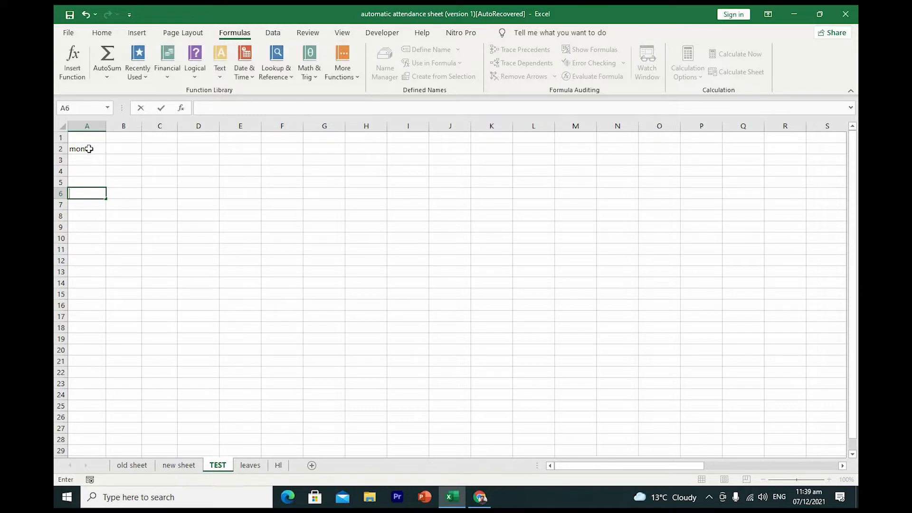
Step: Enter the column headers E.code, Name and DOJ in cells A6 to C6
{"action": "type", "text": "E.code"}
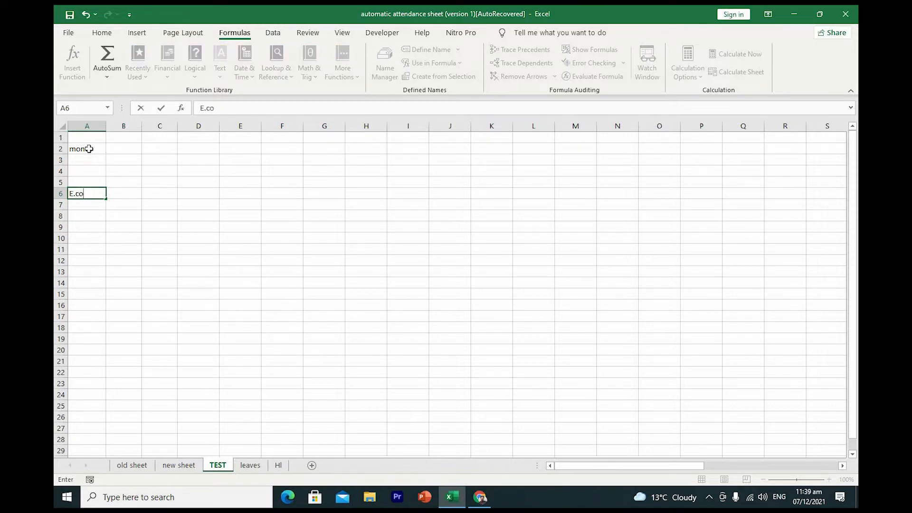
{"action": "key", "text": "Tab"}
{"action": "type", "text": "Name"}
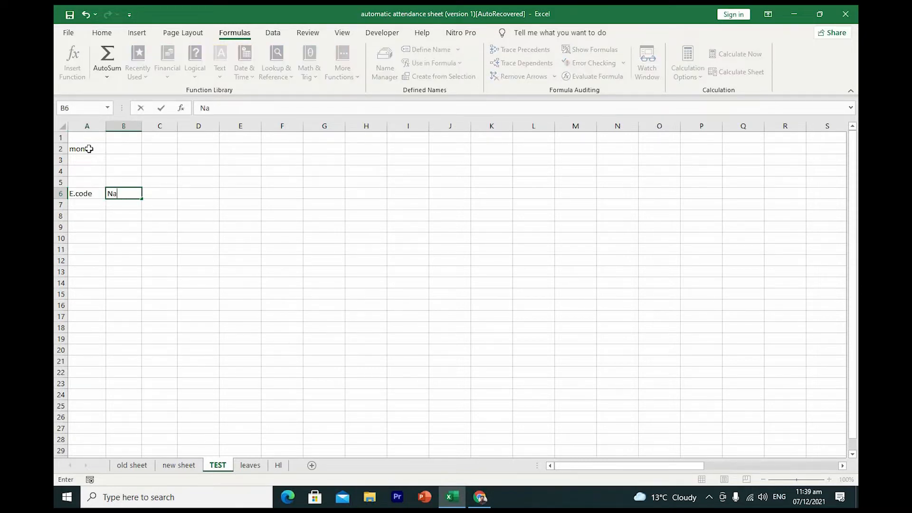
{"action": "key", "text": "Tab"}
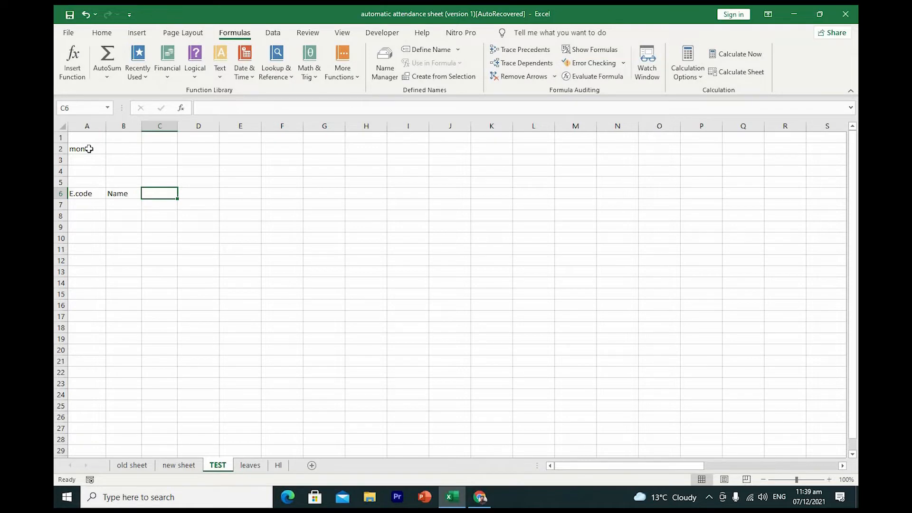
{"action": "type", "text": "DOJ"}
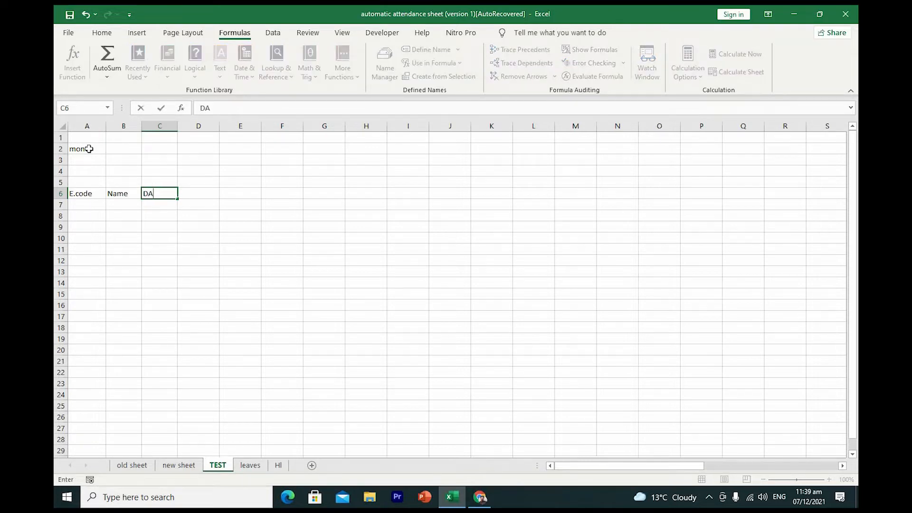
{"action": "key", "text": "Tab"}
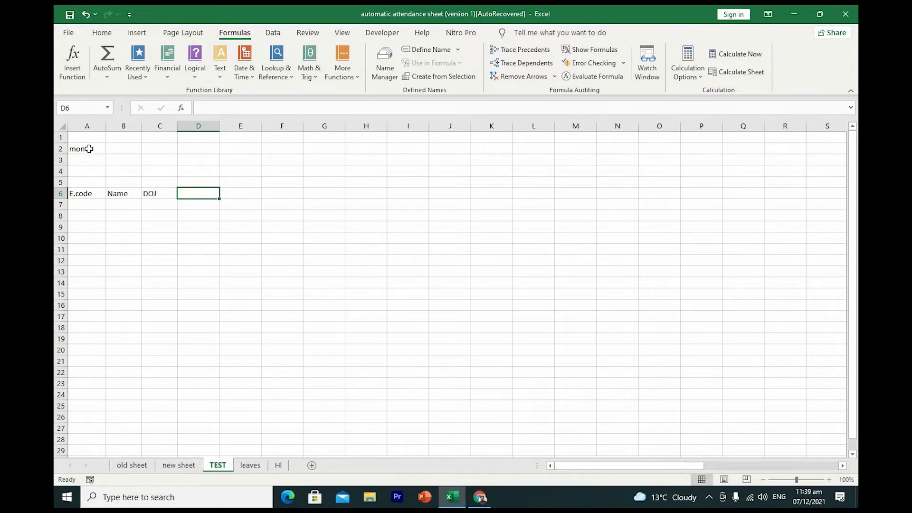
{"action": "type", "text": "12/01/2021"}
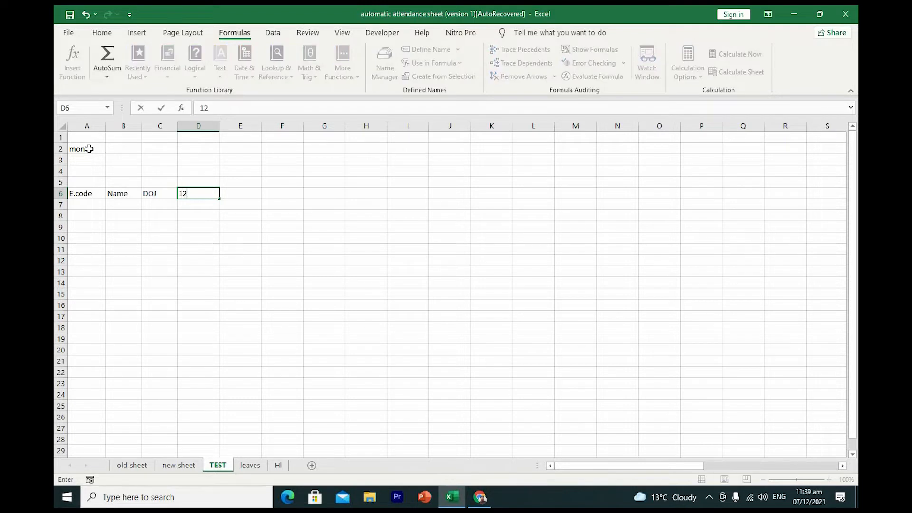
{"action": "key", "text": "Return"}
{"action": "key", "text": "Up"}
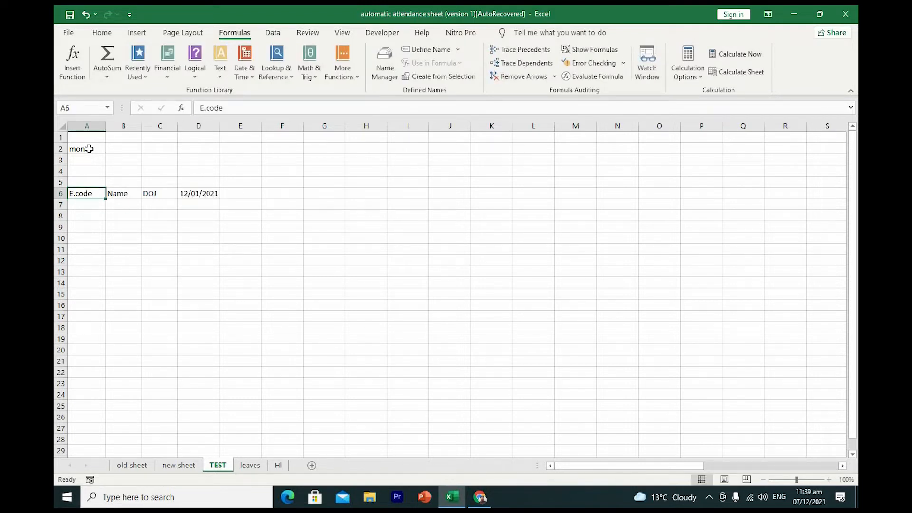
{"action": "key", "text": "Right"}
{"action": "key", "text": "Right"}
{"action": "key", "text": "Right"}
{"action": "key", "text": "Right"}
{"action": "key", "text": "Left"}
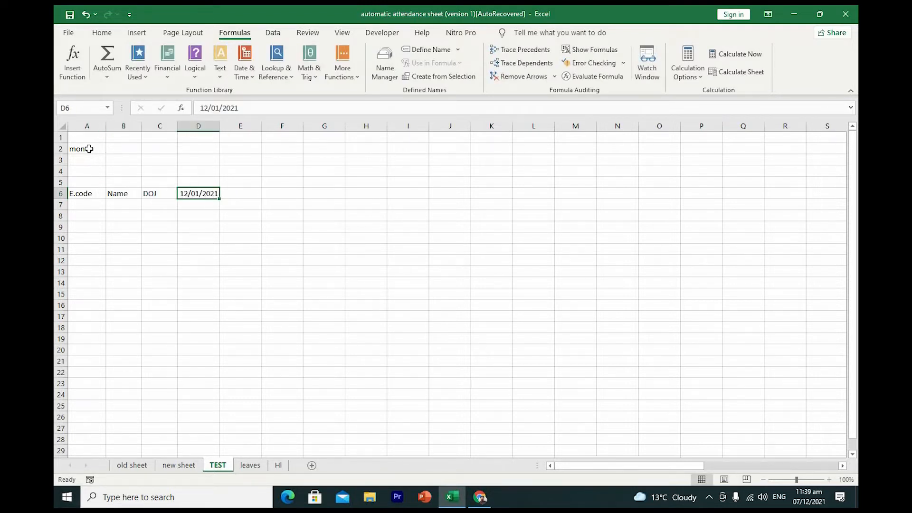
Step: Set the first attendance date in cell D6 to 01/01/2021
{"action": "type", "text": "01/01/"}
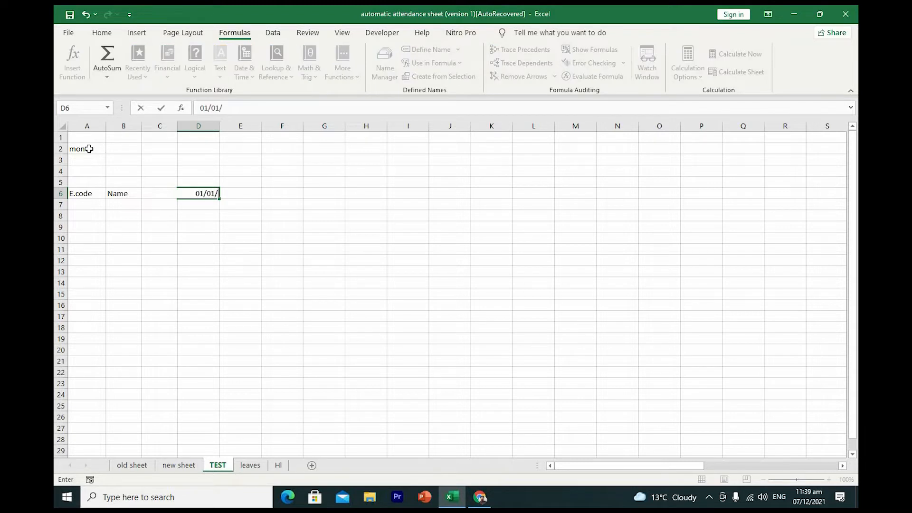
{"action": "type", "text": "2021"}
{"action": "key", "text": "Return"}
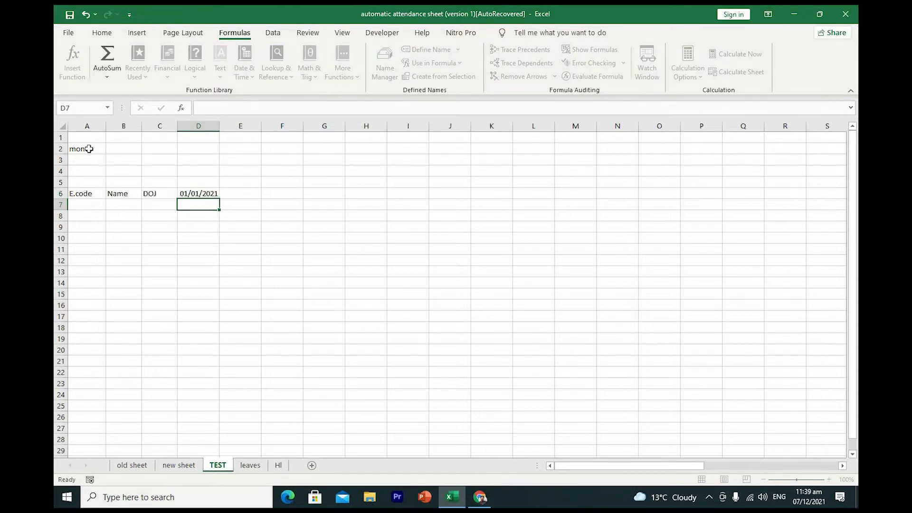
Step: Enter the formula =D6+1 in cell E6 to produce the following day's date
{"action": "key", "text": "Up"}
{"action": "key", "text": "Right"}
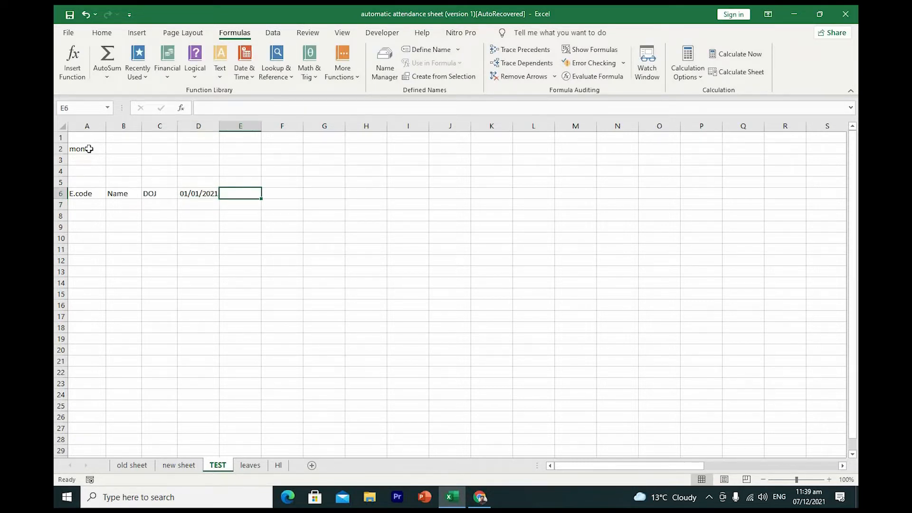
{"action": "type", "text": "="}
{"action": "key", "text": "Left"}
{"action": "type", "text": "+1"}
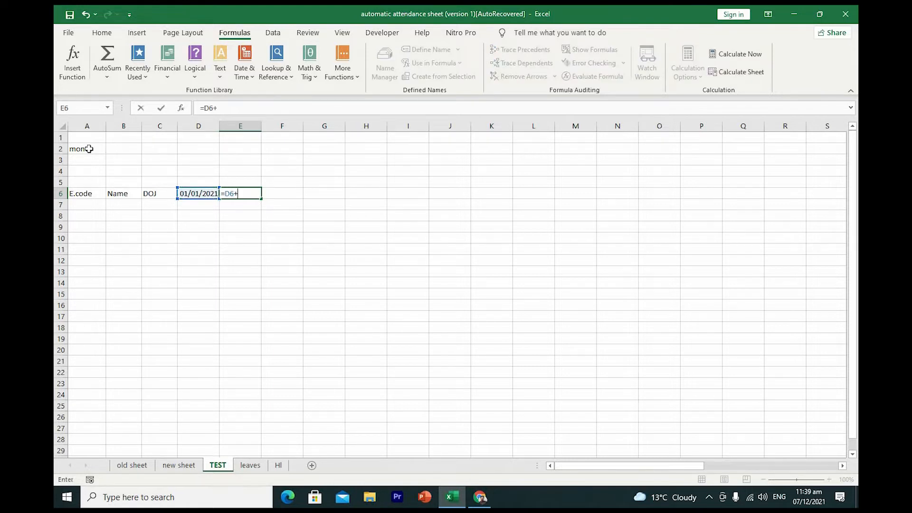
{"action": "key", "text": "Return"}
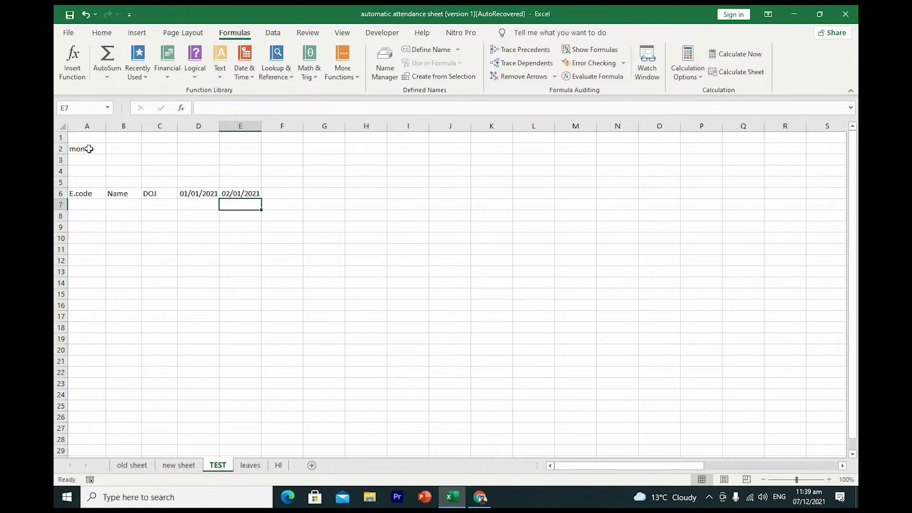
Step: Fill the next-day date formula from E6 across row 6 to AH6, ending at 31/01/2021
{"action": "left_click", "coordinate": [239, 193]}
{"action": "left_click_drag", "start_coordinate": [263, 200], "coordinate": [784, 199]}
{"action": "left_click", "coordinate": [758, 194]}
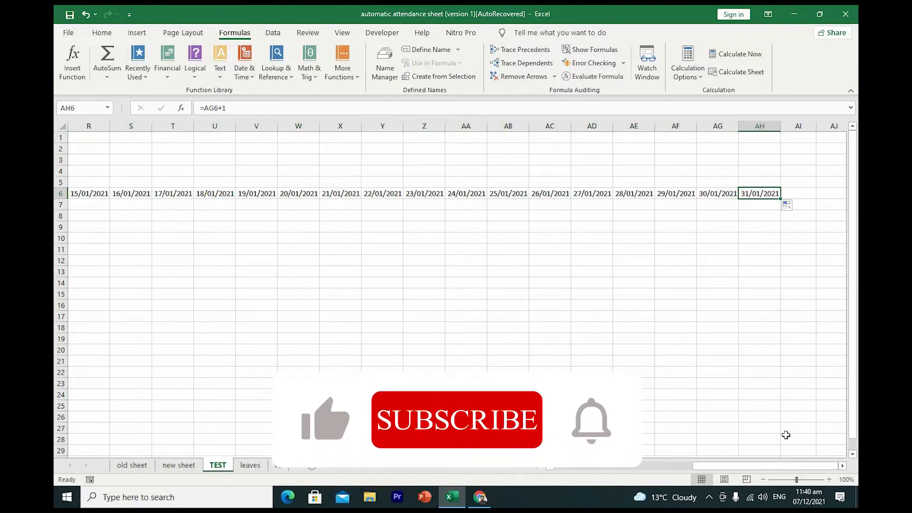
{"action": "left_click_drag", "start_coordinate": [775, 466], "coordinate": [641, 466]}
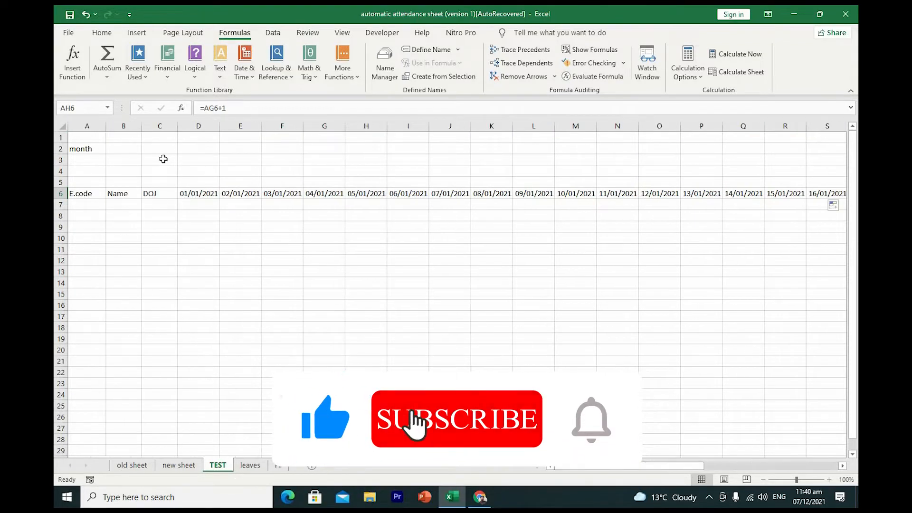
Step: Enter =TEXT(D6,"ddd") in cell D5 to give the abbreviated weekday of the first date
{"action": "left_click", "coordinate": [195, 182]}
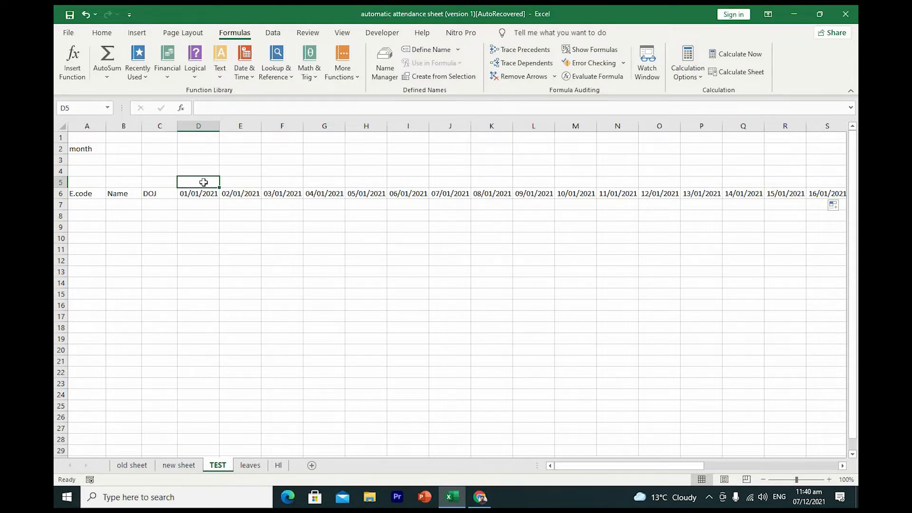
{"action": "type", "text": "=tex"}
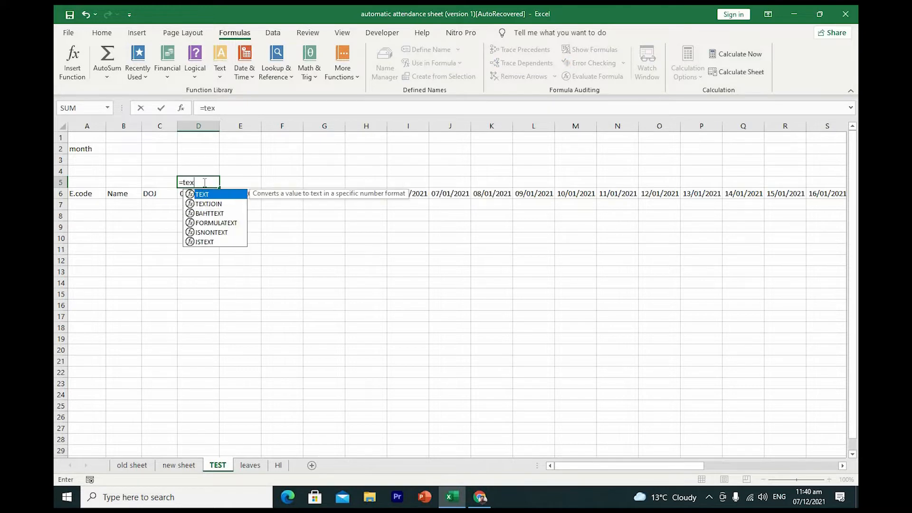
{"action": "type", "text": "t("}
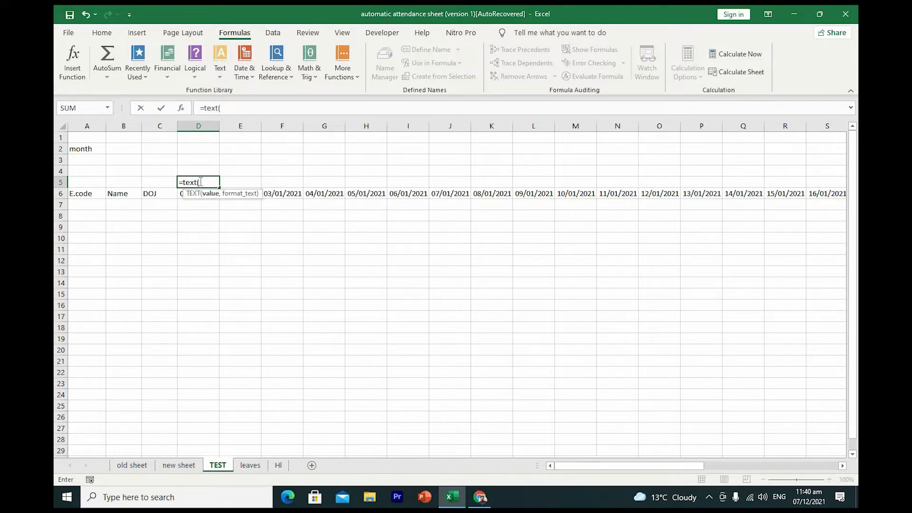
{"action": "left_click", "coordinate": [181, 194]}
{"action": "type", "text": ",\"ddd"}
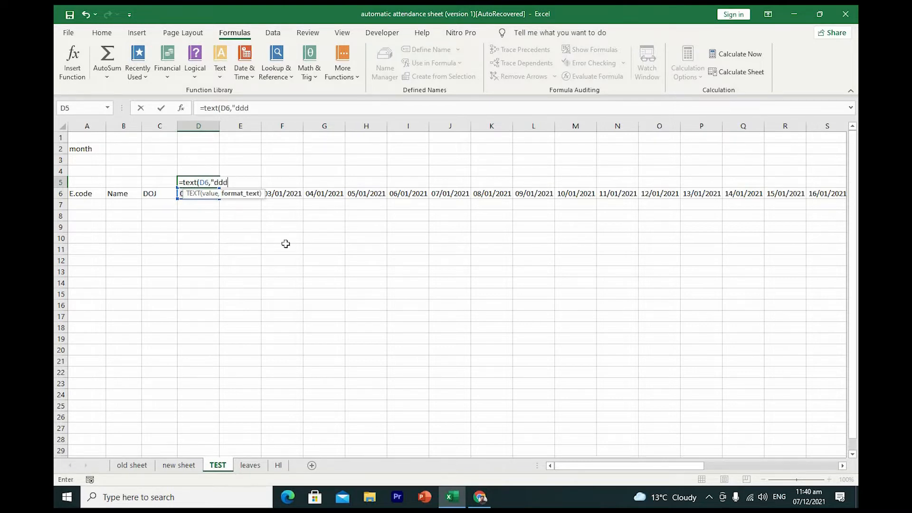
{"action": "type", "text": "\""}
{"action": "key", "text": "Return"}
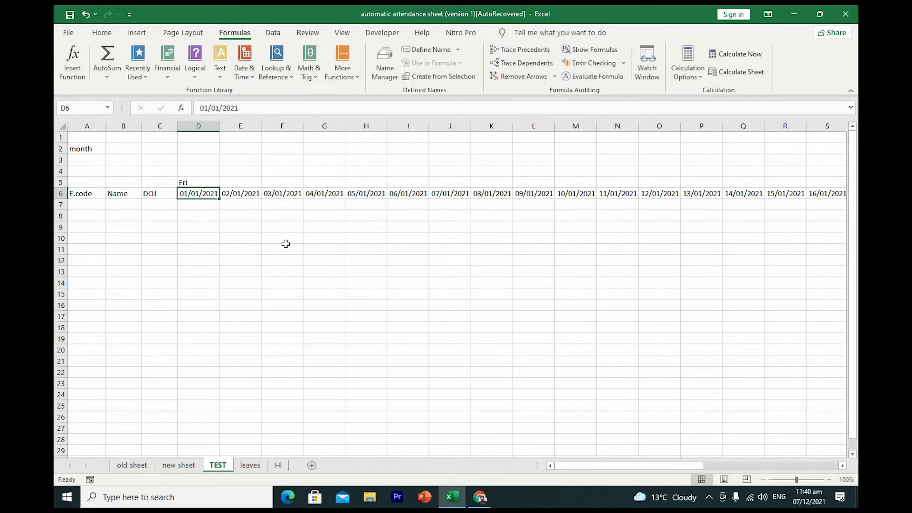
Step: Fill the weekday formula from D5 across row 5 to AH5, above all the January dates
{"action": "left_click", "coordinate": [201, 183]}
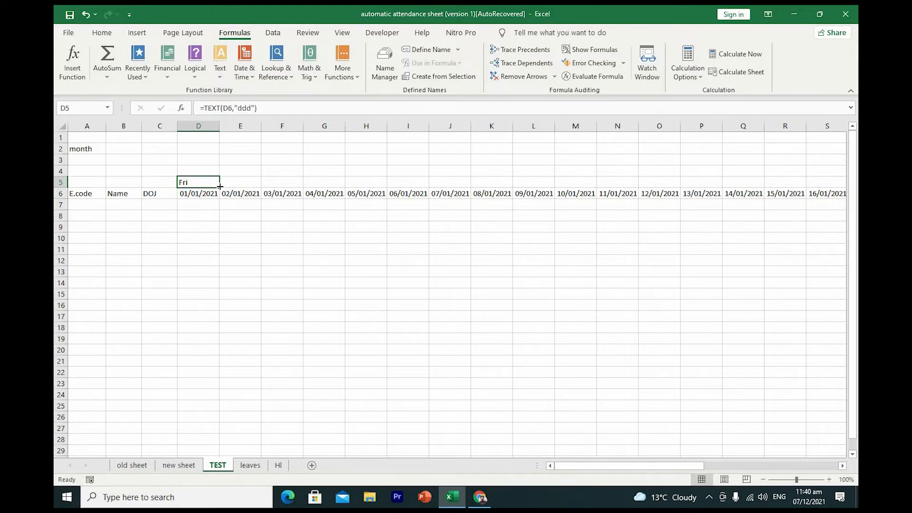
{"action": "left_click_drag", "start_coordinate": [219, 188], "coordinate": [774, 187]}
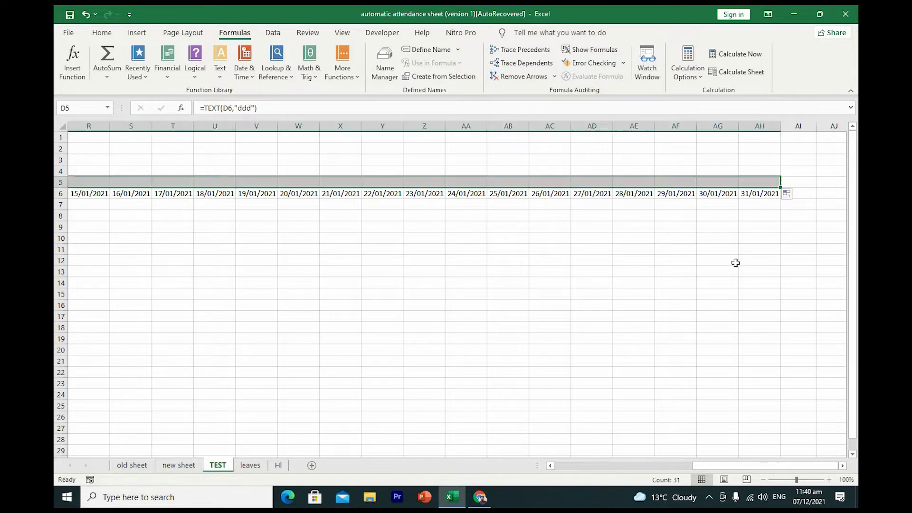
{"action": "left_click", "coordinate": [750, 184]}
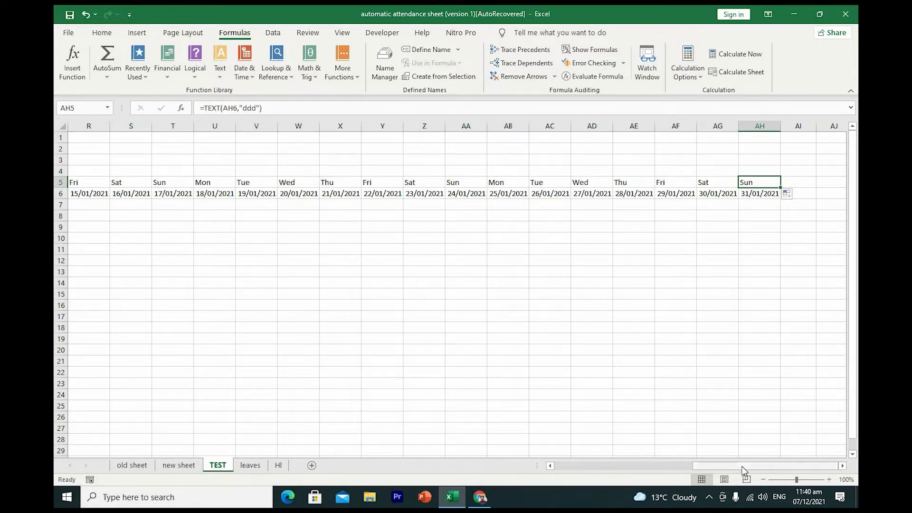
{"action": "left_click_drag", "start_coordinate": [749, 465], "coordinate": [565, 465]}
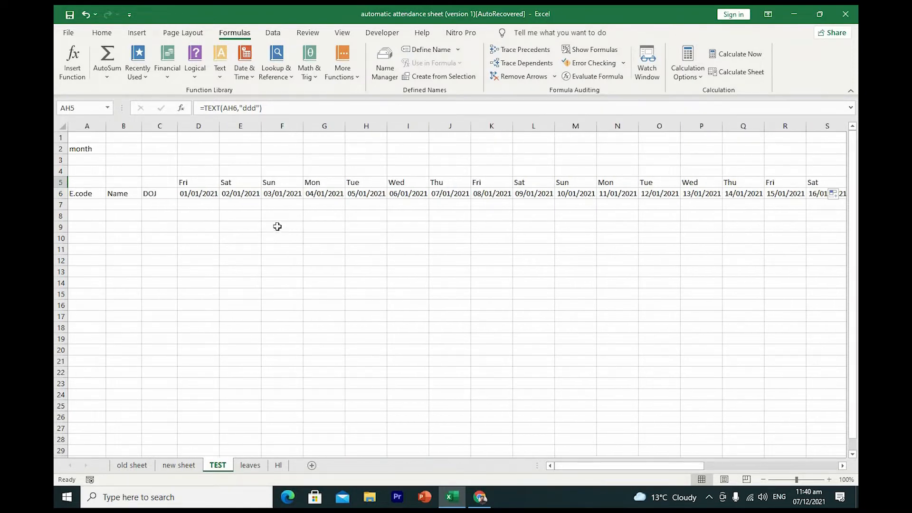
Step: Number the employee codes 1 to 8 in cells A7 to A14 by filling a series down from 1
{"action": "left_click", "coordinate": [79, 204]}
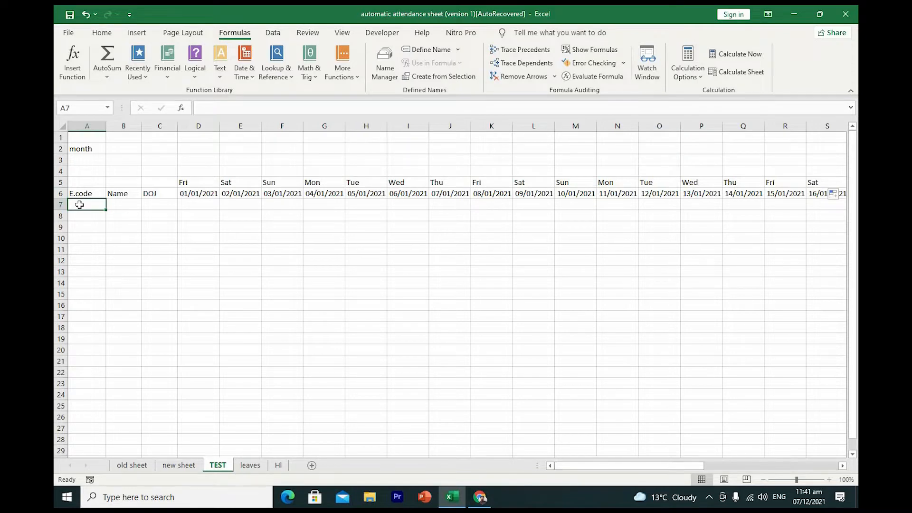
{"action": "type", "text": "1"}
{"action": "key", "text": "Return"}
{"action": "left_click", "coordinate": [85, 203]}
{"action": "left_click_drag", "start_coordinate": [105, 210], "coordinate": [129, 290]}
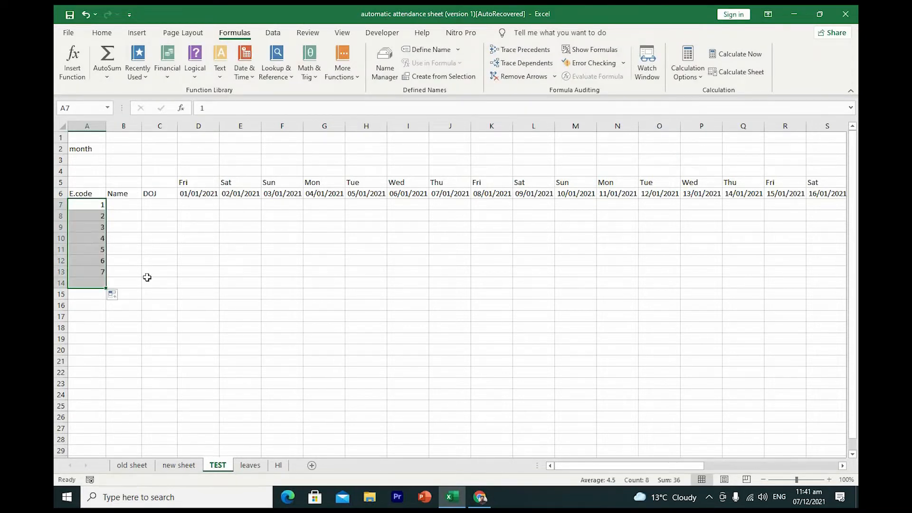
{"action": "left_click", "coordinate": [131, 227]}
Step: Enter the names of the first four employees in cells B7 to B10
{"action": "left_click", "coordinate": [121, 195]}
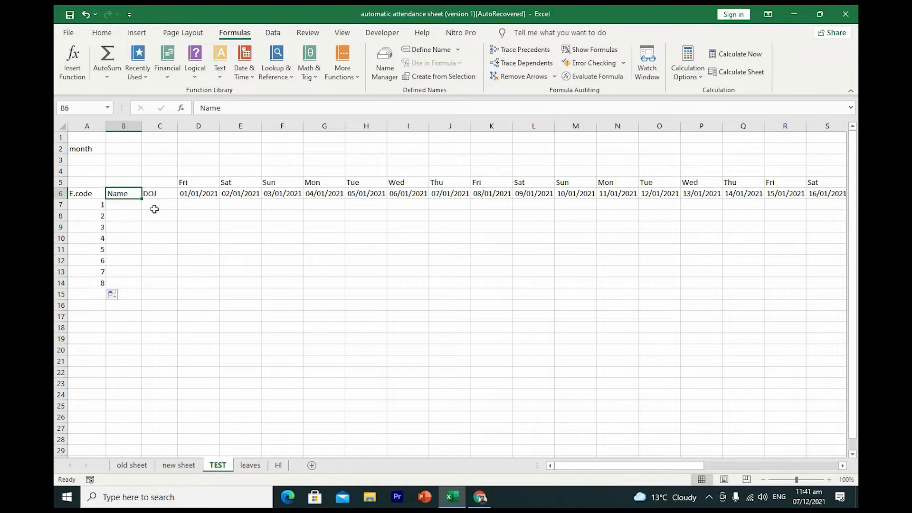
{"action": "left_click", "coordinate": [119, 207]}
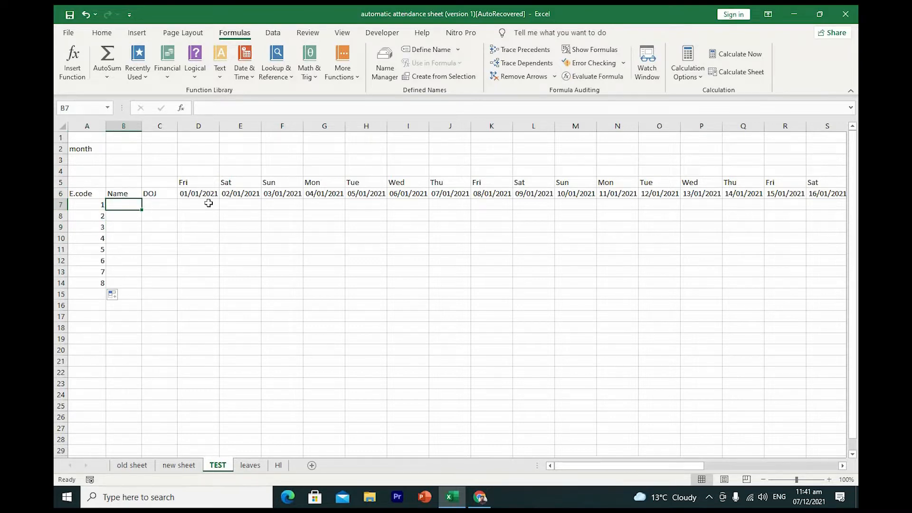
{"action": "type", "text": "Ali"}
{"action": "key", "text": "Return"}
{"action": "type", "text": "Umar"}
{"action": "key", "text": "Return"}
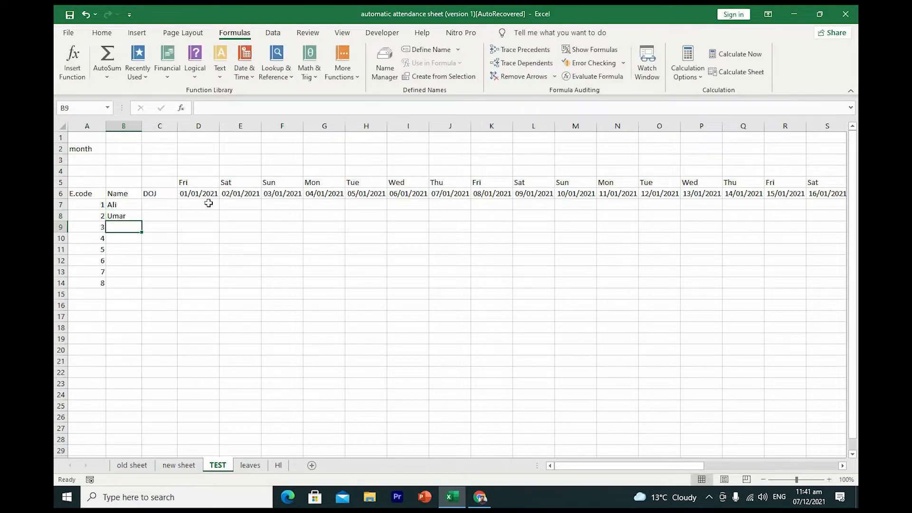
{"action": "type", "text": "Usman"}
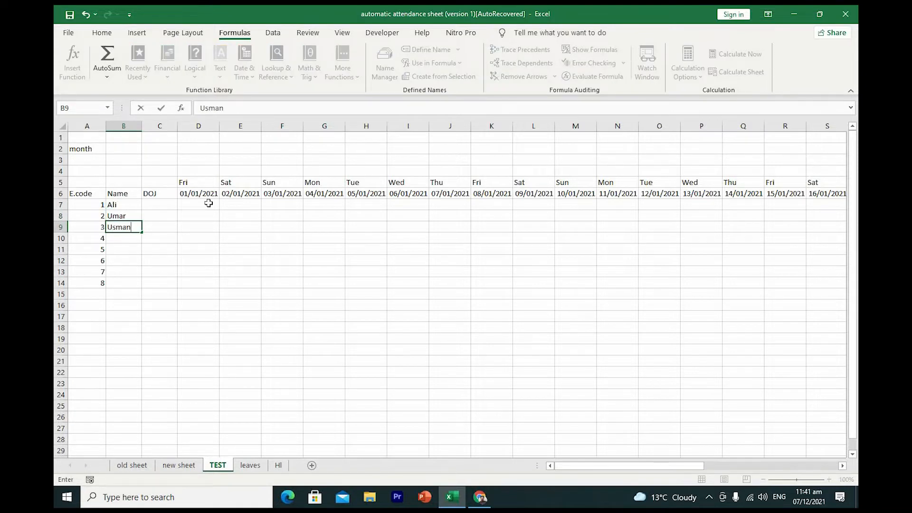
{"action": "key", "text": "Return"}
{"action": "type", "text": "Khan"}
{"action": "key", "text": "Return"}
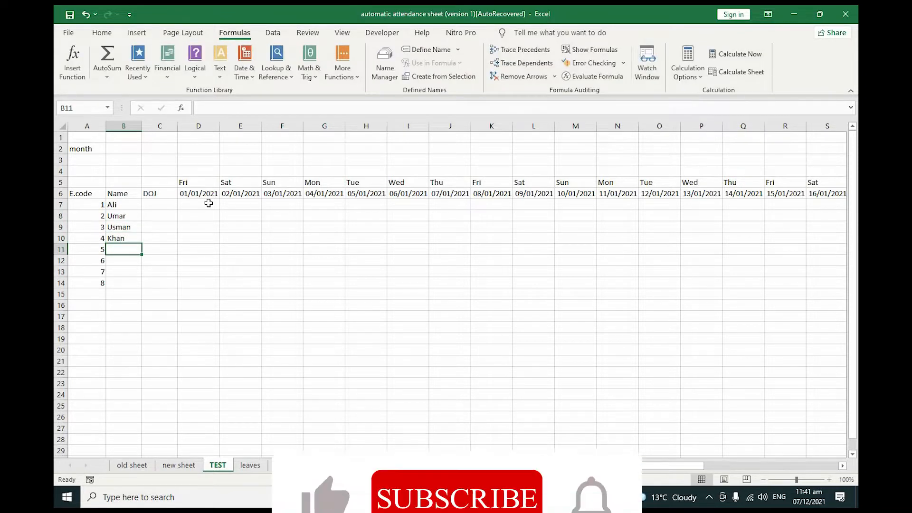
Step: Enter the names of the remaining four employees in cells B11 to B14
{"action": "type", "text": "Zain"}
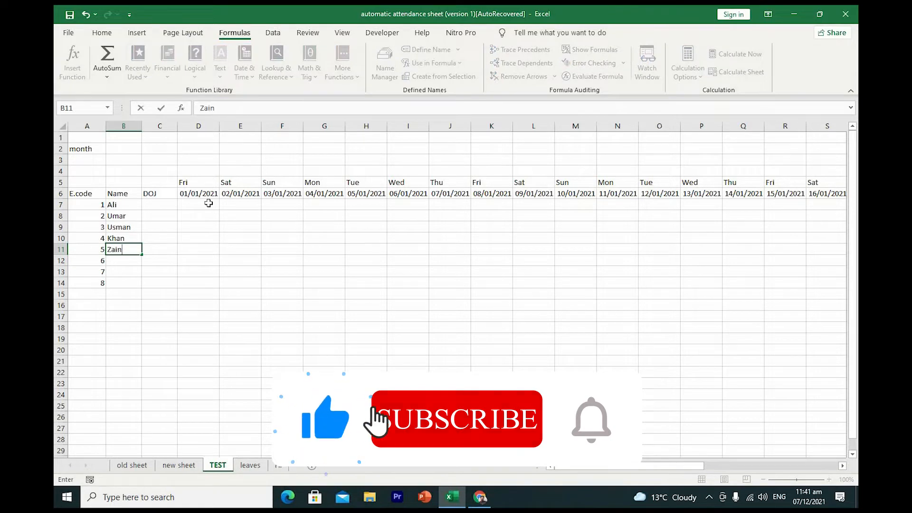
{"action": "key", "text": "Return"}
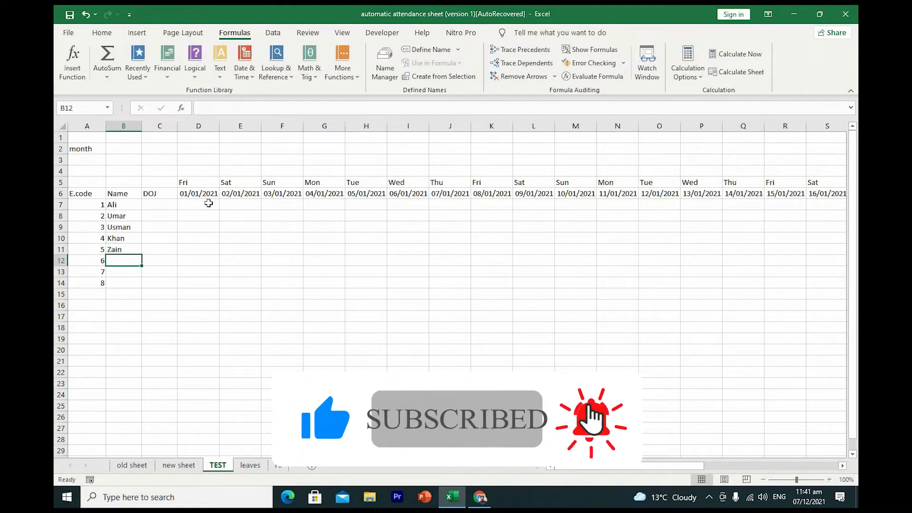
{"action": "type", "text": "irfan"}
{"action": "key", "text": "Return"}
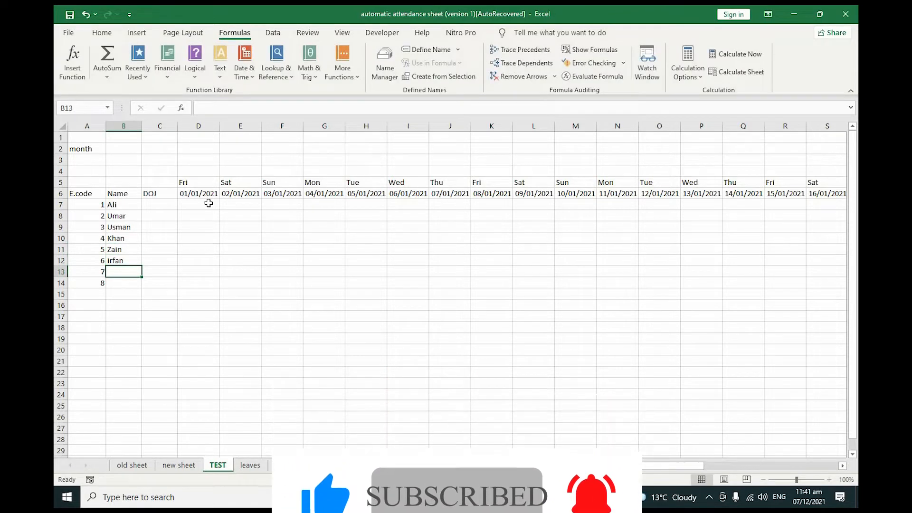
{"action": "type", "text": "Qadir"}
{"action": "key", "text": "Return"}
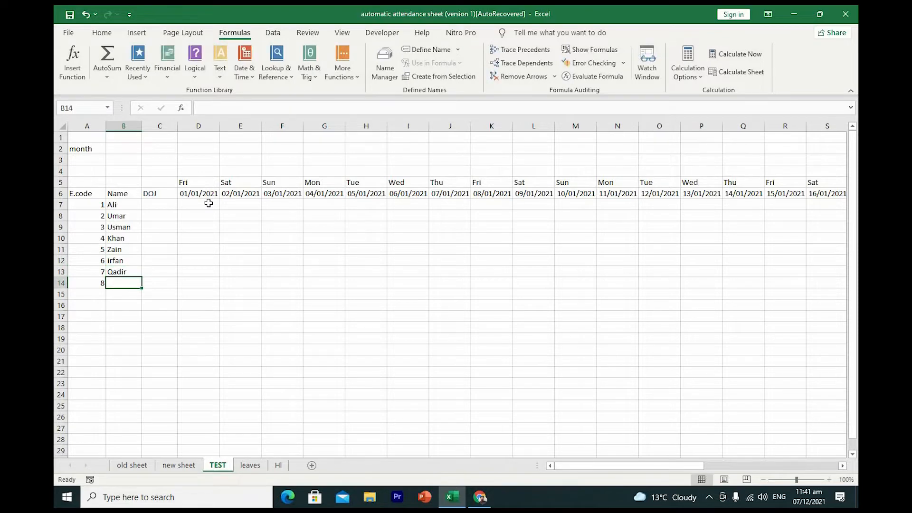
{"action": "type", "text": "shan"}
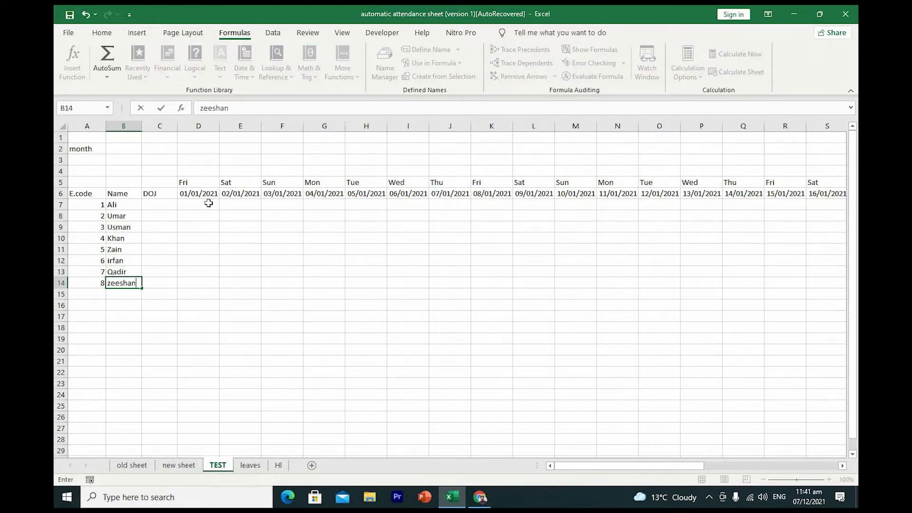
{"action": "left_click", "coordinate": [221, 257]}
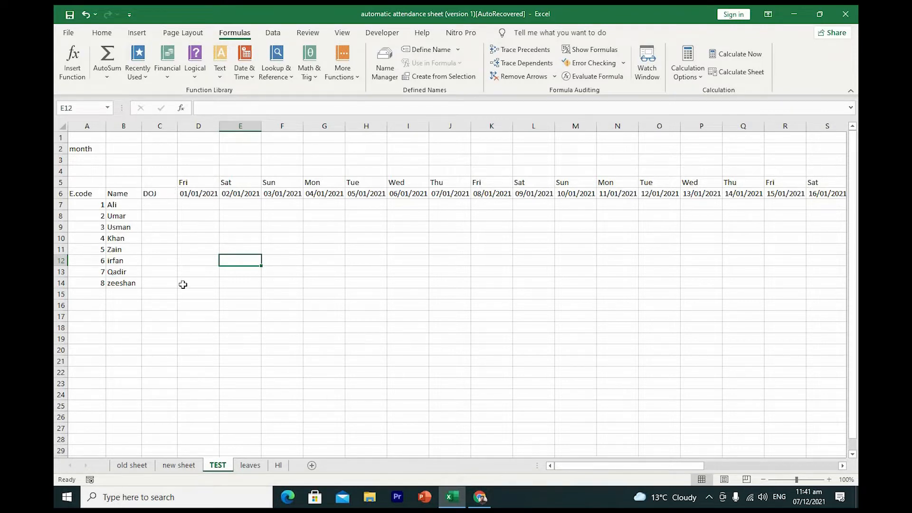
Step: Start a new conditional formatting rule for cell D7 that uses a formula to determine which cells to format
{"action": "left_click", "coordinate": [193, 205]}
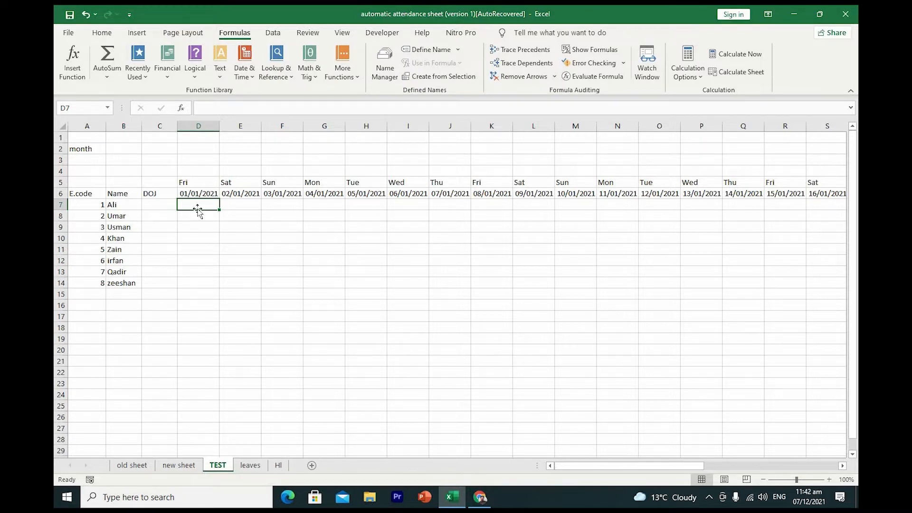
{"action": "left_click", "coordinate": [106, 35]}
{"action": "left_click", "coordinate": [568, 73]}
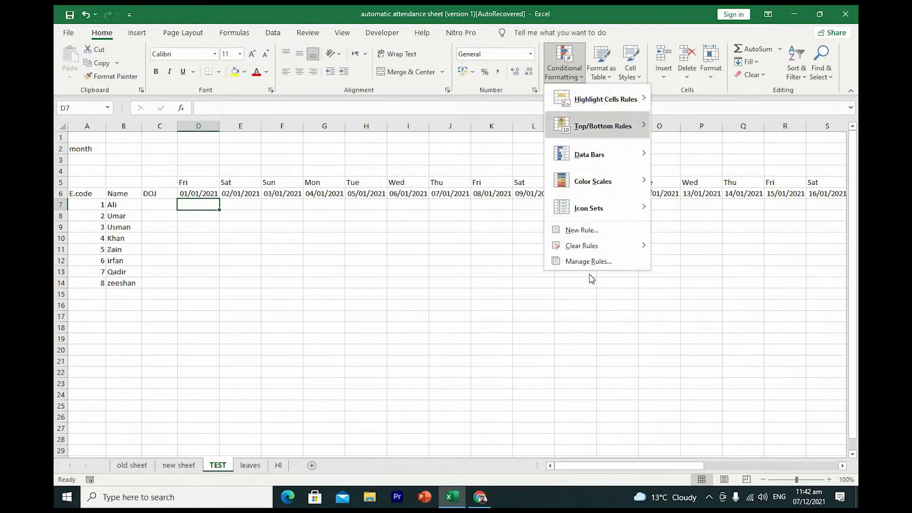
{"action": "left_click", "coordinate": [577, 232]}
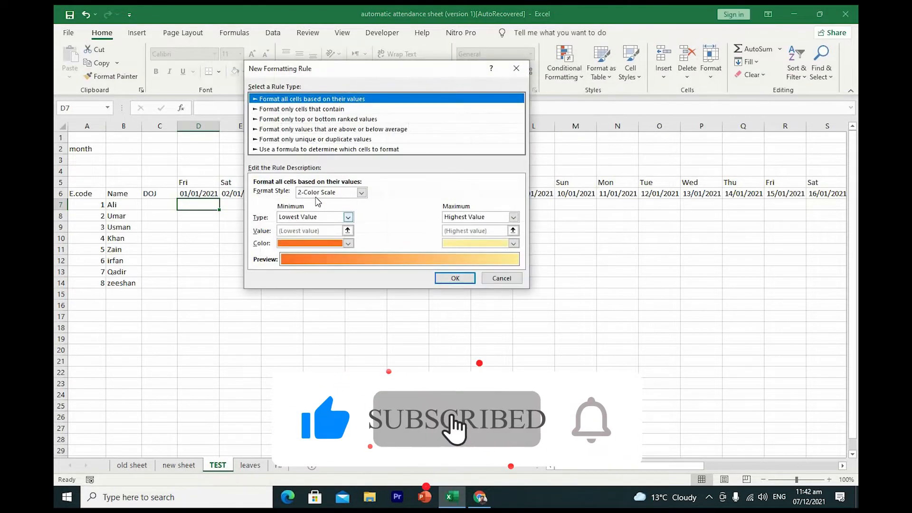
{"action": "left_click", "coordinate": [317, 149]}
{"action": "left_click", "coordinate": [384, 198]}
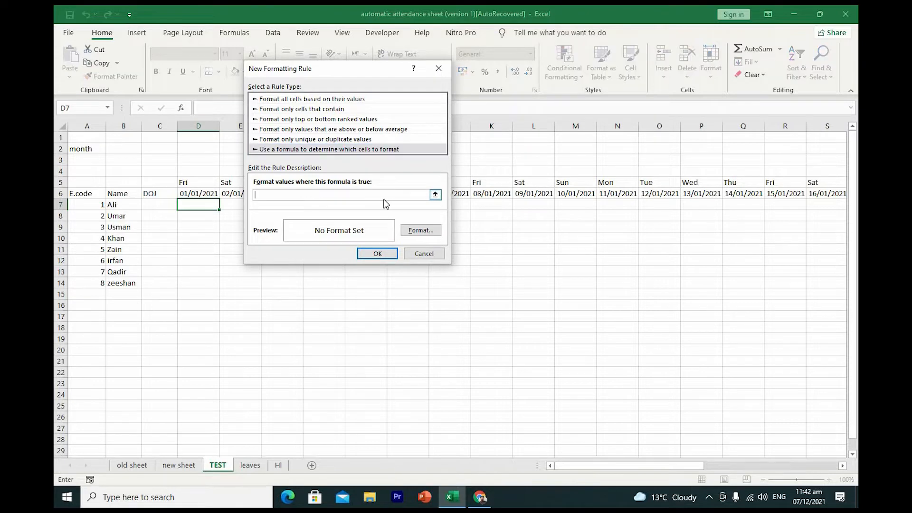
Step: Enter the rule formula =or($D$5="sat",$D$5="sun") to test the weekday label for weekends
{"action": "type", "text": "=or("}
{"action": "left_click", "coordinate": [186, 182]}
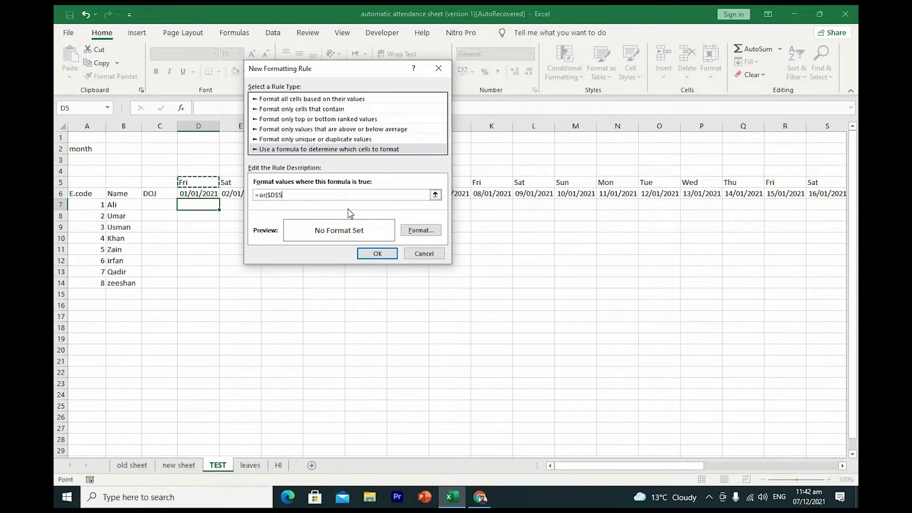
{"action": "type", "text": "=\"Sat"}
{"action": "key", "text": "BackSpace"}
{"action": "key", "text": "BackSpace"}
{"action": "key", "text": "BackSpace"}
{"action": "type", "text": "sat\","}
{"action": "left_click", "coordinate": [183, 180]}
{"action": "type", "text": "=\"sun"}
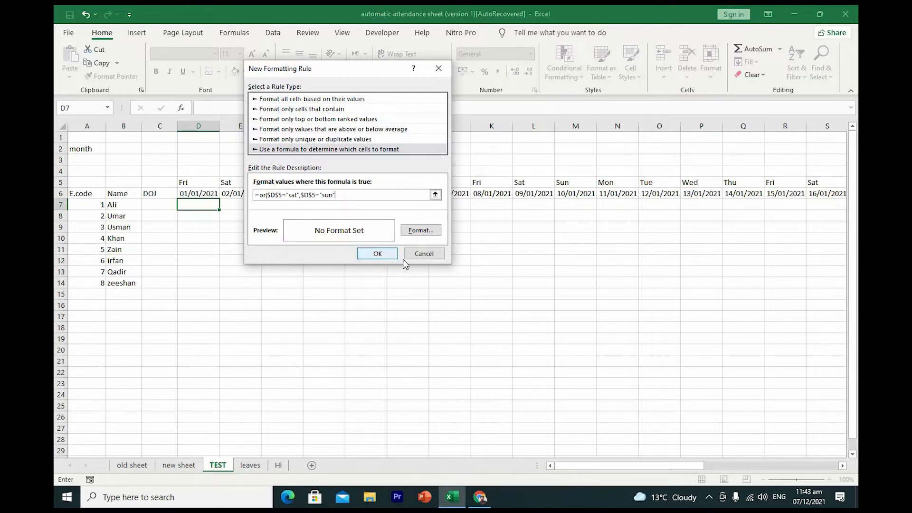
Step: Set the weekend rule's format to a yellow background fill
{"action": "left_click", "coordinate": [421, 230]}
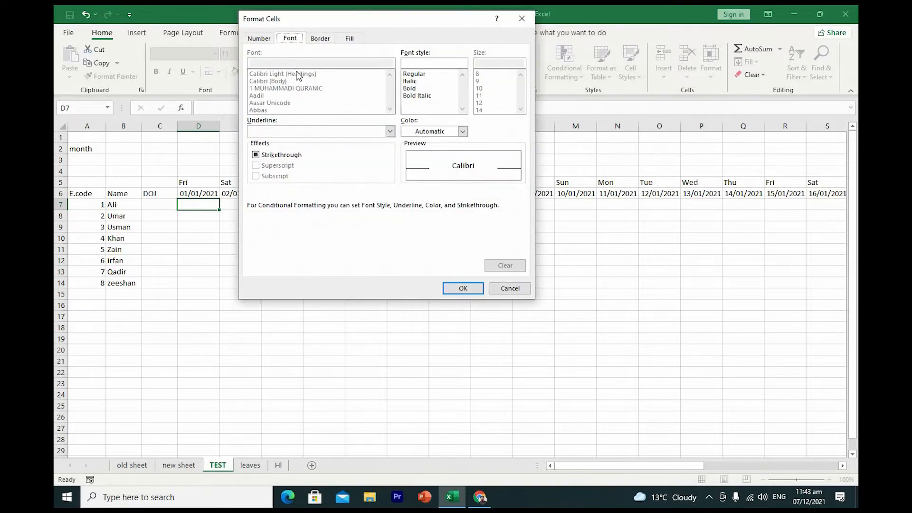
{"action": "left_click", "coordinate": [353, 39]}
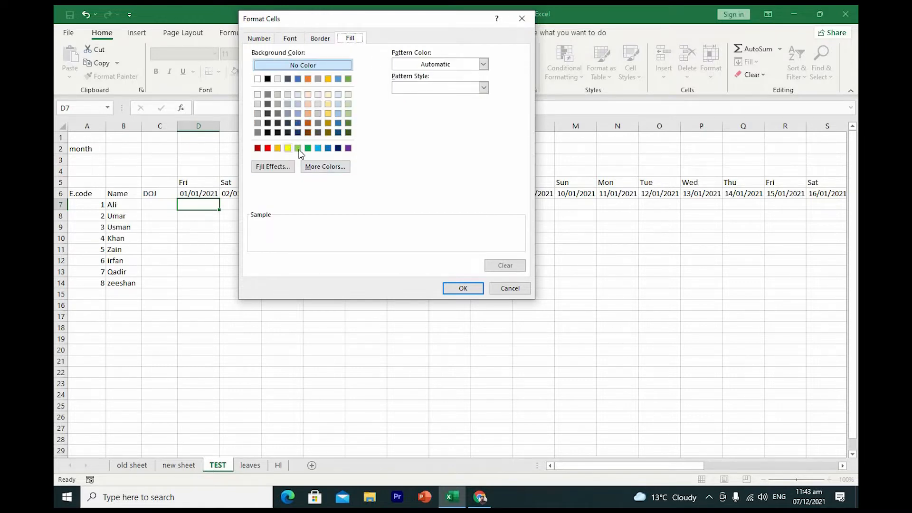
{"action": "left_click", "coordinate": [288, 147]}
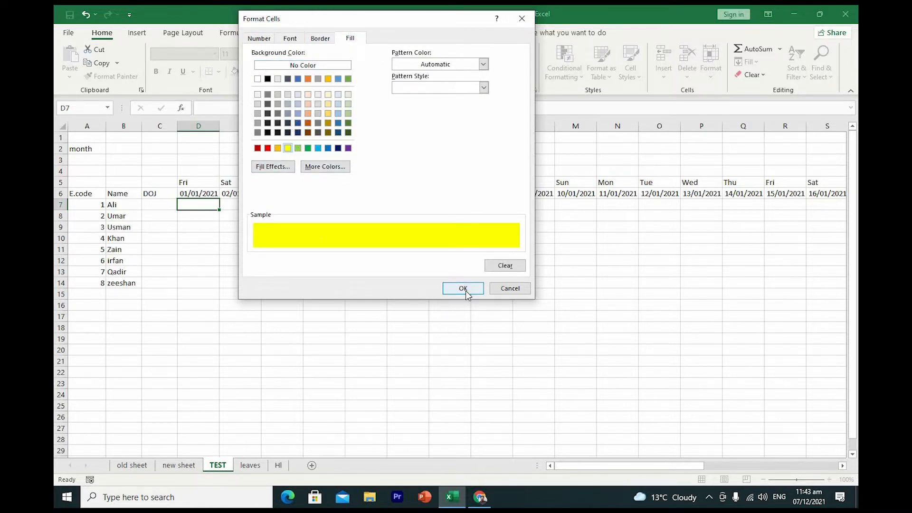
{"action": "left_click", "coordinate": [462, 288]}
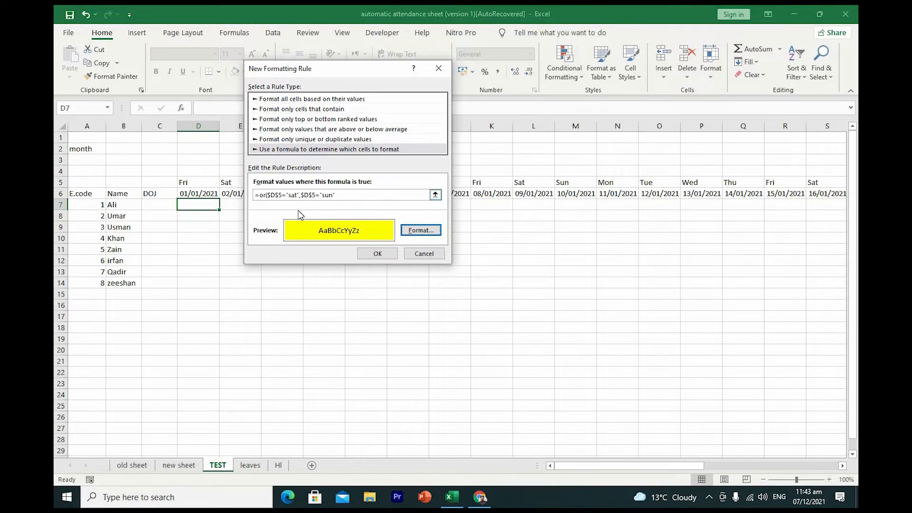
Step: Change both $D$5 references in the rule formula to D$5 and apply the rule to cell D7
{"action": "left_click", "coordinate": [272, 195]}
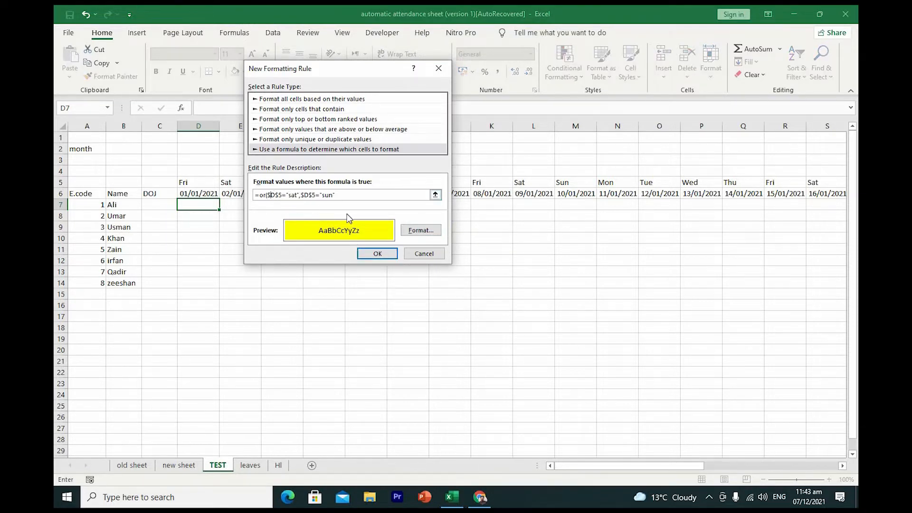
{"action": "key", "text": "BackSpace"}
{"action": "left_click", "coordinate": [302, 195]}
{"action": "key", "text": "BackSpace"}
{"action": "left_click", "coordinate": [374, 253]}
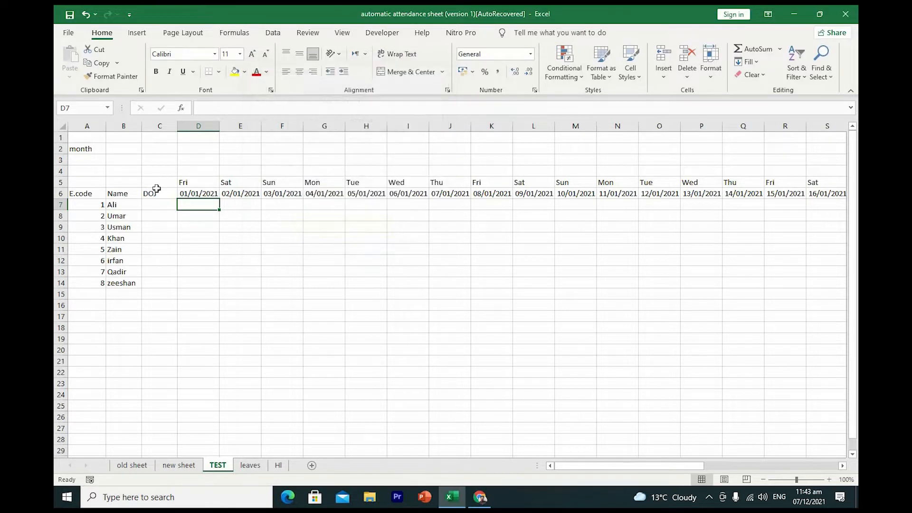
Step: Copy D7's conditional format with Format Painter across the attendance grid in rows 7 to 14 below the dates
{"action": "left_click", "coordinate": [104, 78]}
{"action": "mouse_move", "coordinate": [190, 203]}
{"action": "left_mouse_down"}
{"action": "mouse_move", "coordinate": [523, 294]}
{"action": "mouse_move", "coordinate": [541, 281]}
{"action": "mouse_move", "coordinate": [851, 286]}
{"action": "mouse_move", "coordinate": [774, 288]}
{"action": "left_mouse_up"}
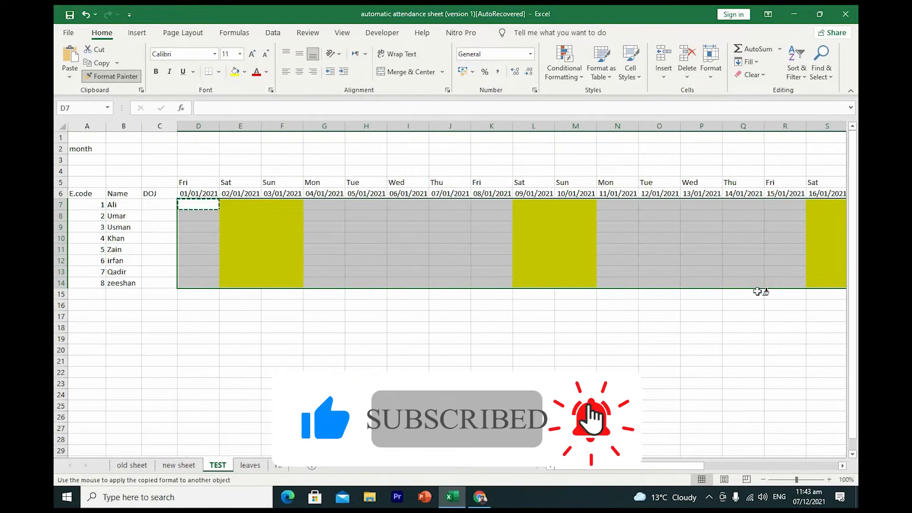
{"action": "left_click", "coordinate": [351, 304]}
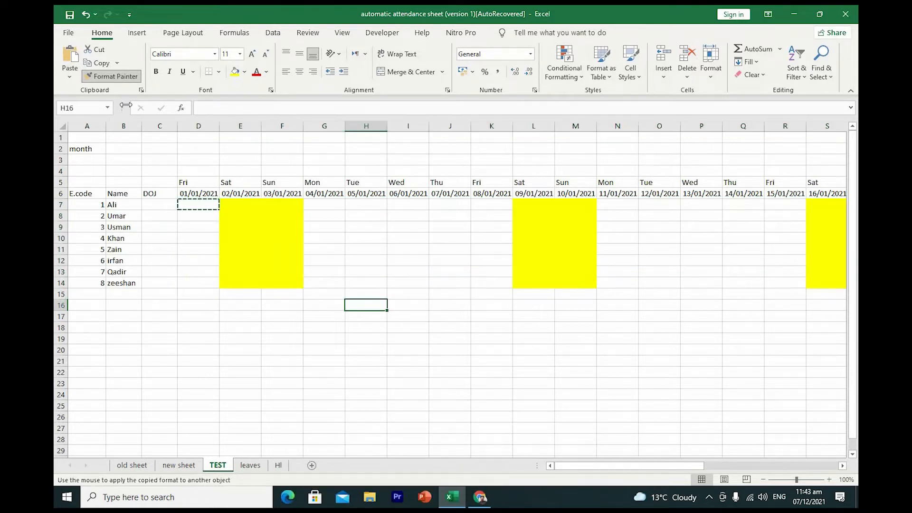
{"action": "left_click", "coordinate": [238, 149]}
{"action": "left_click", "coordinate": [256, 249]}
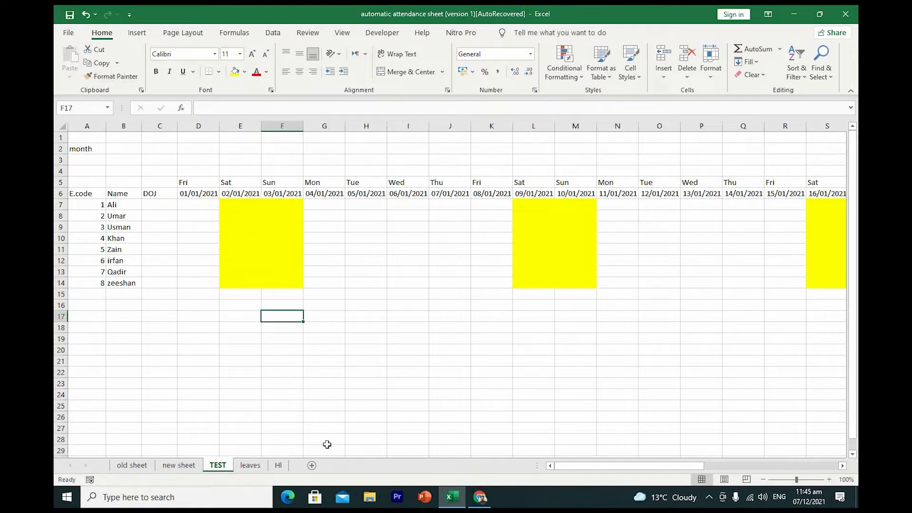
Step: Enter jan in cell B2 beside the month label
{"action": "left_click", "coordinate": [197, 195]}
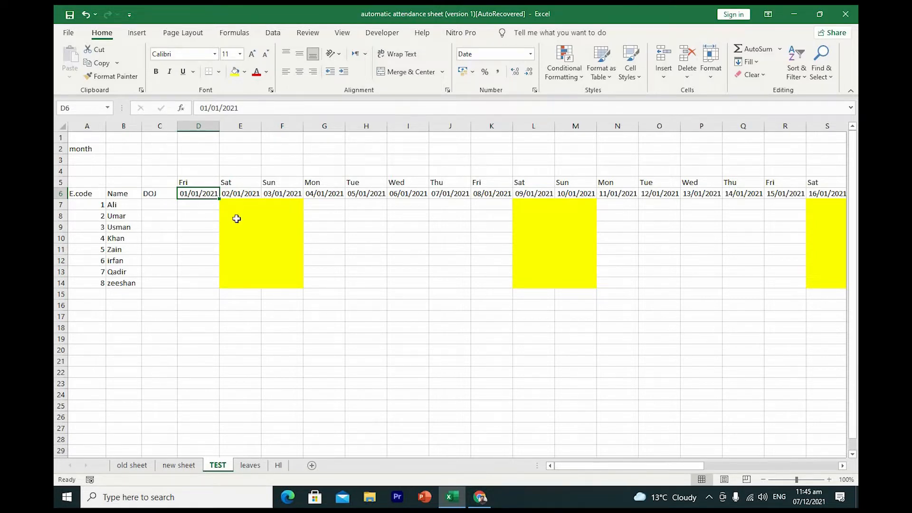
{"action": "left_click", "coordinate": [121, 149]}
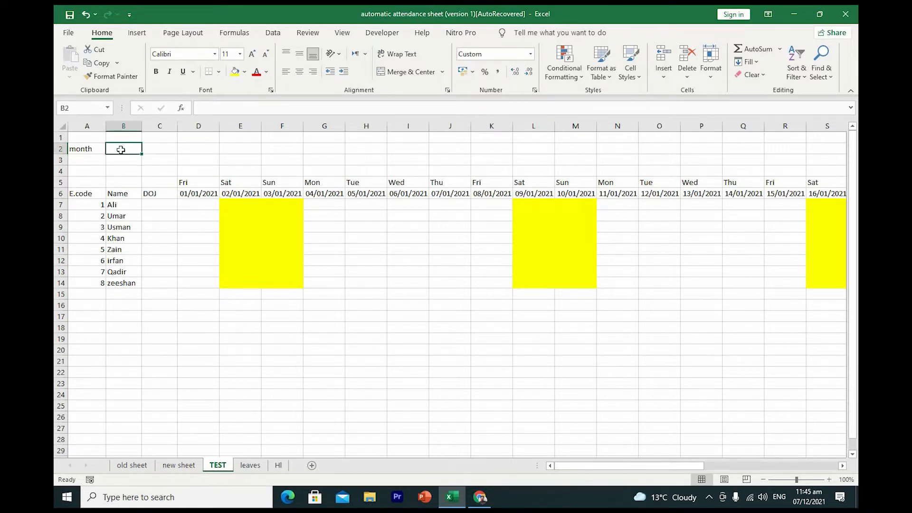
{"action": "type", "text": "jan"}
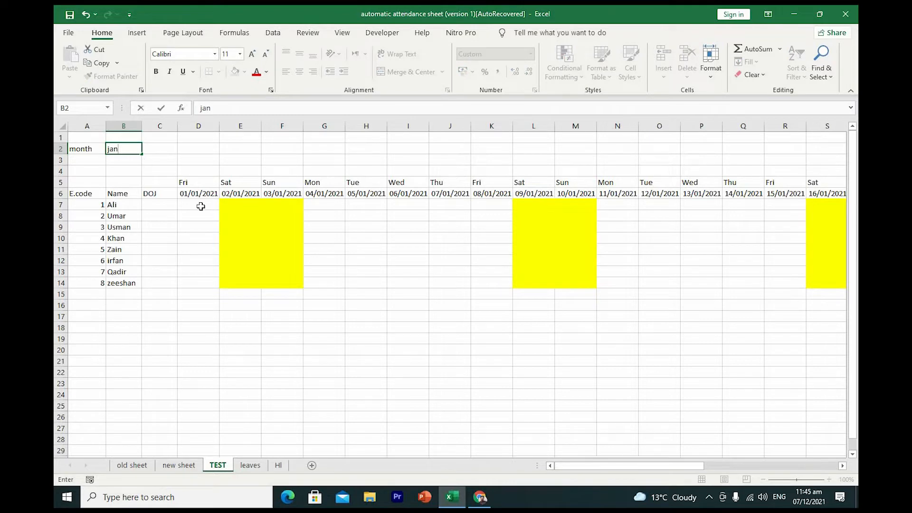
Step: Replace the first date in D6 with the formula =("1- "&B2&-"2021"), accepting the proposed formula correction
{"action": "left_click", "coordinate": [199, 194]}
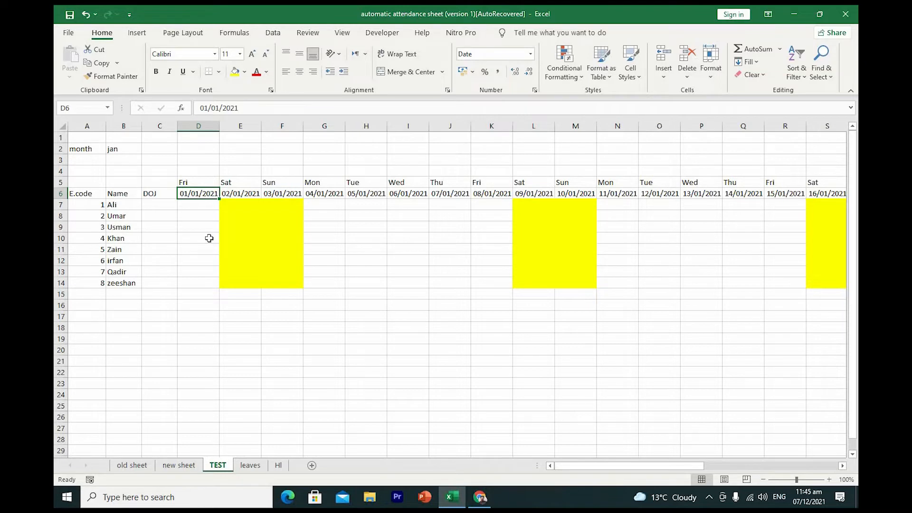
{"action": "type", "text": "="}
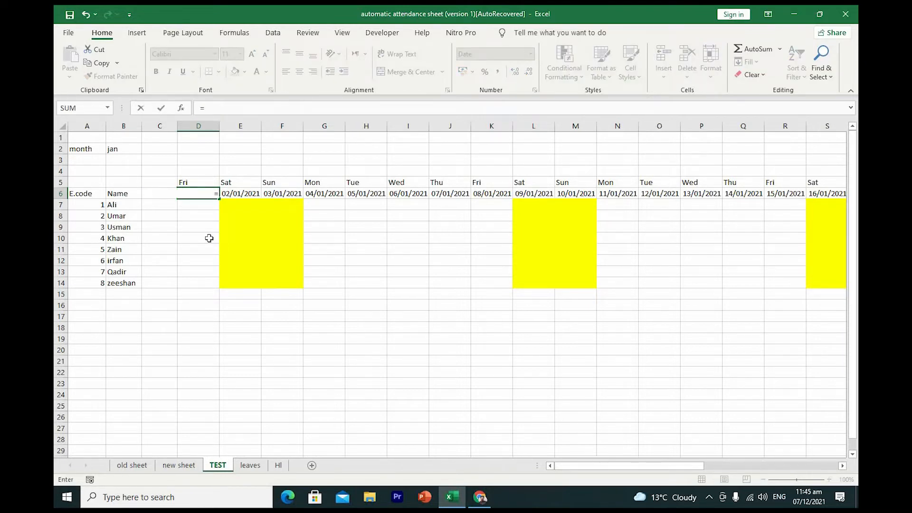
{"action": "type", "text": "("}
{"action": "type", "text": "\""}
{"action": "type", "text": "-1"}
{"action": "key", "text": "BackSpace"}
{"action": "key", "text": "BackSpace"}
{"action": "type", "text": "1- \""}
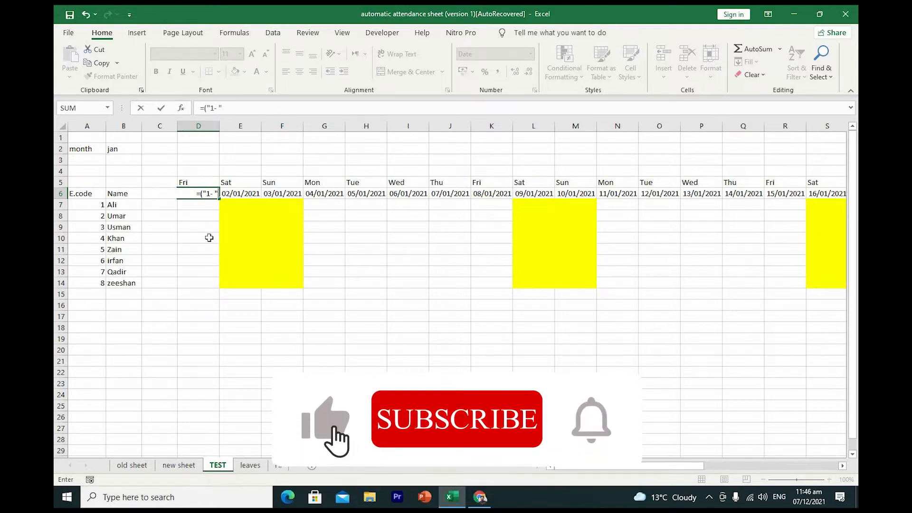
{"action": "type", "text": "&"}
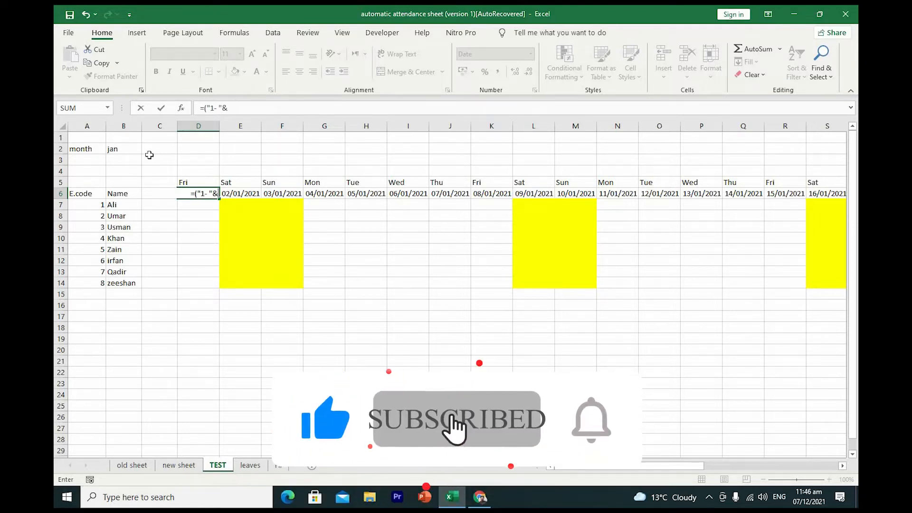
{"action": "left_click", "coordinate": [116, 150]}
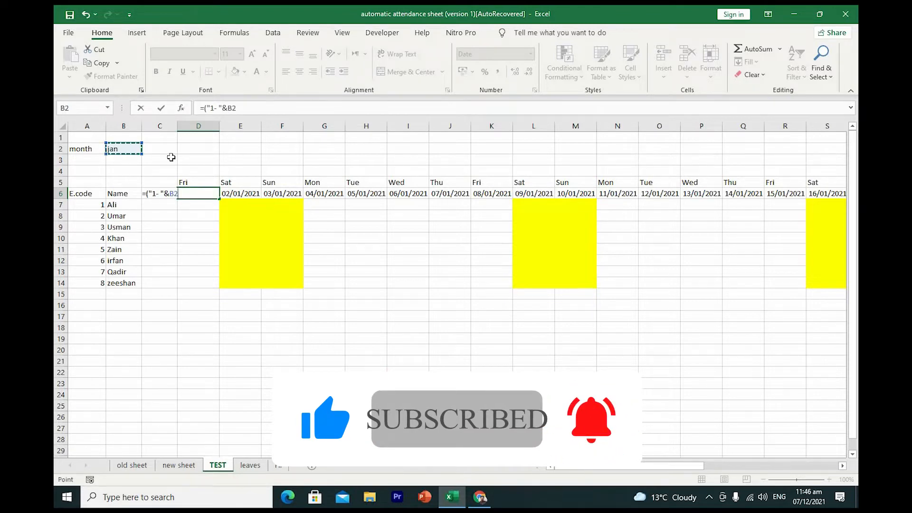
{"action": "type", "text": "&"}
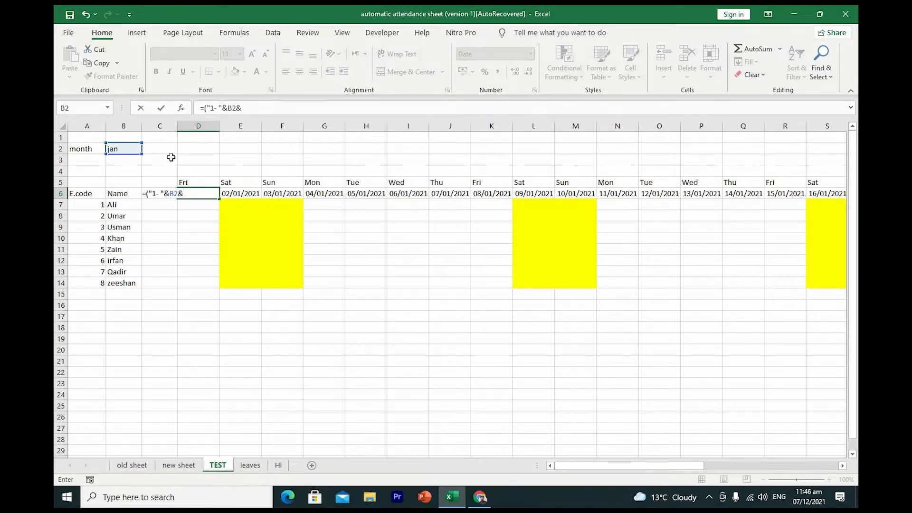
{"action": "type", "text": " -2021\")"}
{"action": "key", "text": "Return"}
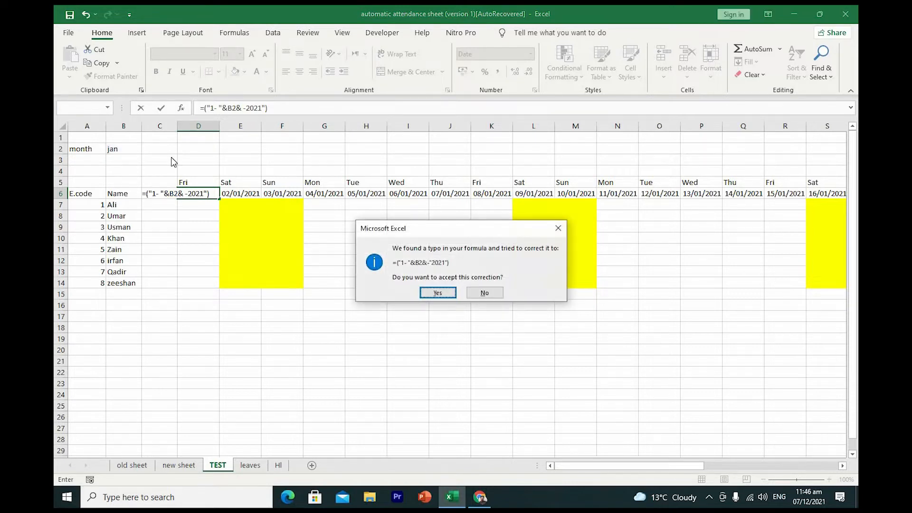
{"action": "key", "text": "Return"}
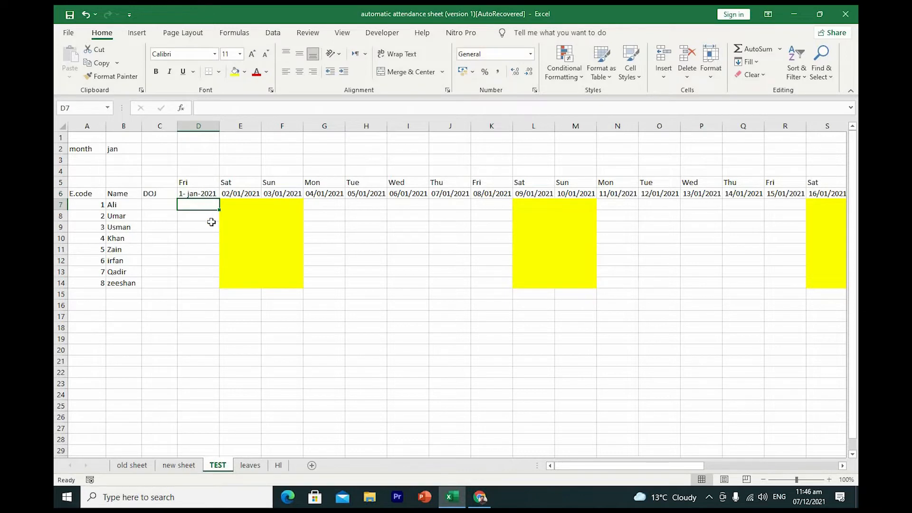
Step: Test the month-driven dates by setting the month in B2 to feb and after that to march
{"action": "left_click", "coordinate": [202, 193]}
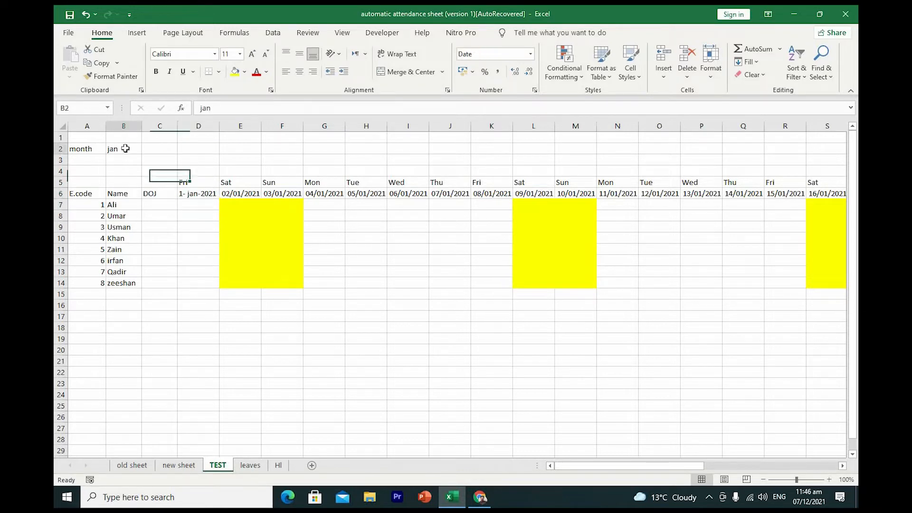
{"action": "left_click", "coordinate": [125, 149]}
{"action": "type", "text": "feb"}
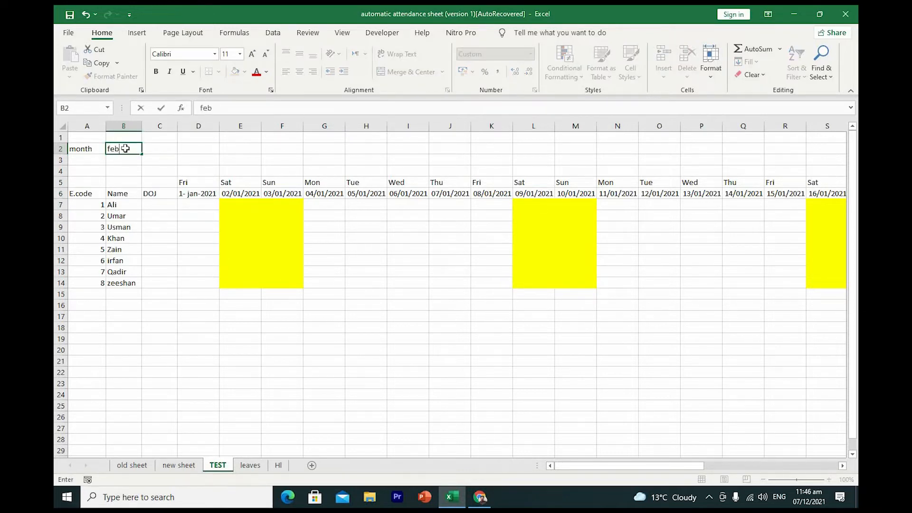
{"action": "key", "text": "Return"}
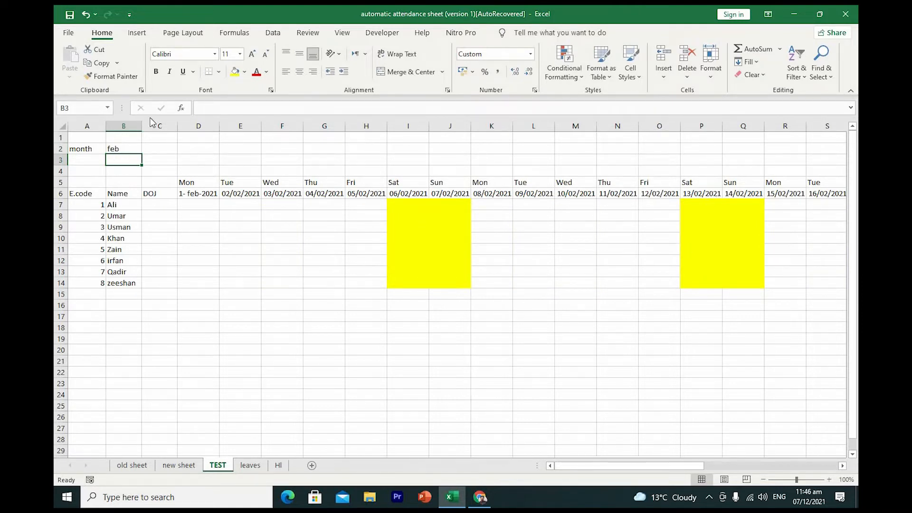
{"action": "left_click", "coordinate": [121, 148]}
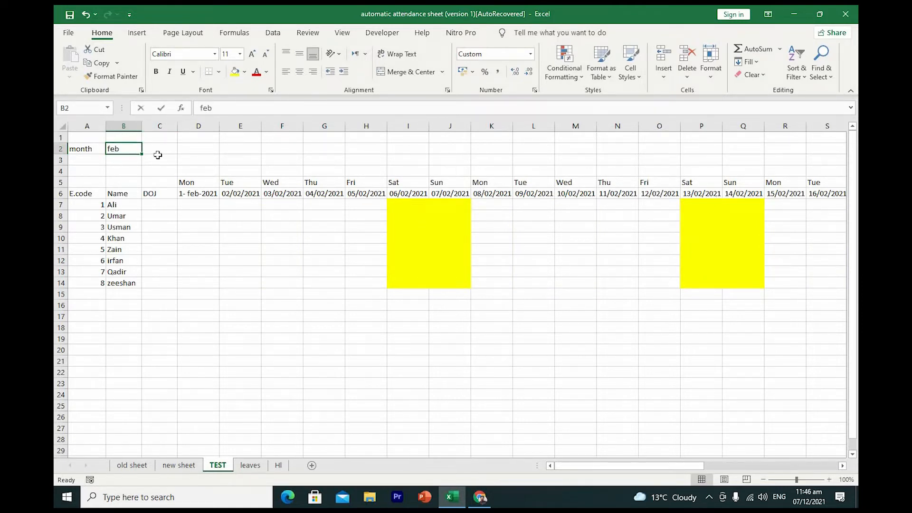
{"action": "type", "text": "march"}
{"action": "key", "text": "Return"}
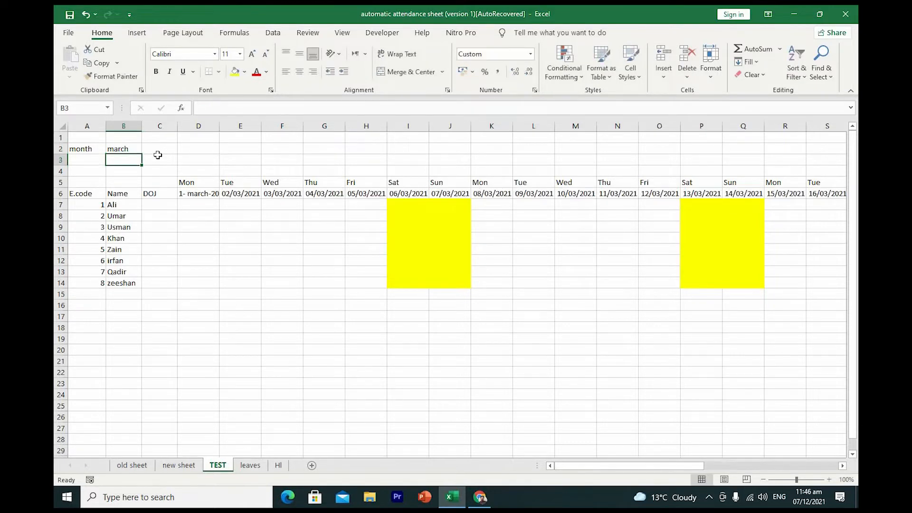
Step: Test the sheet with two more months by entering april and after that may in B2
{"action": "left_click", "coordinate": [120, 147]}
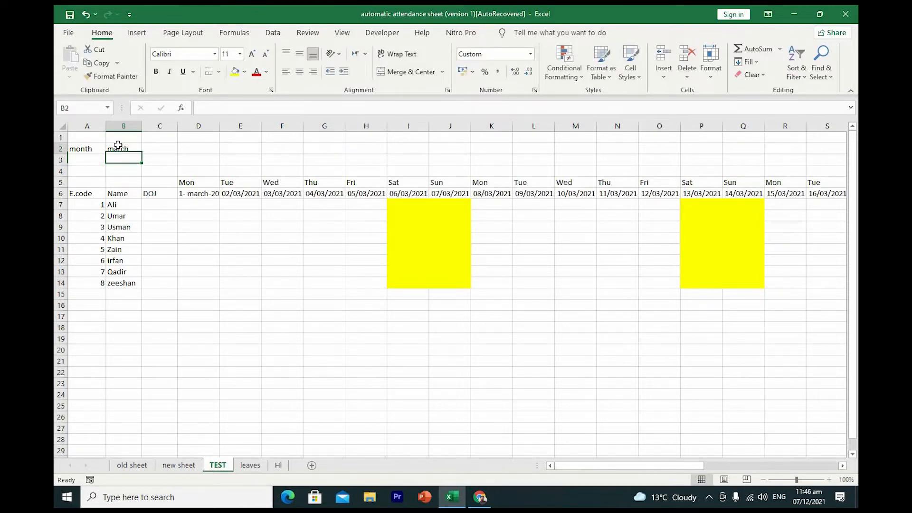
{"action": "type", "text": "april"}
{"action": "key", "text": "Return"}
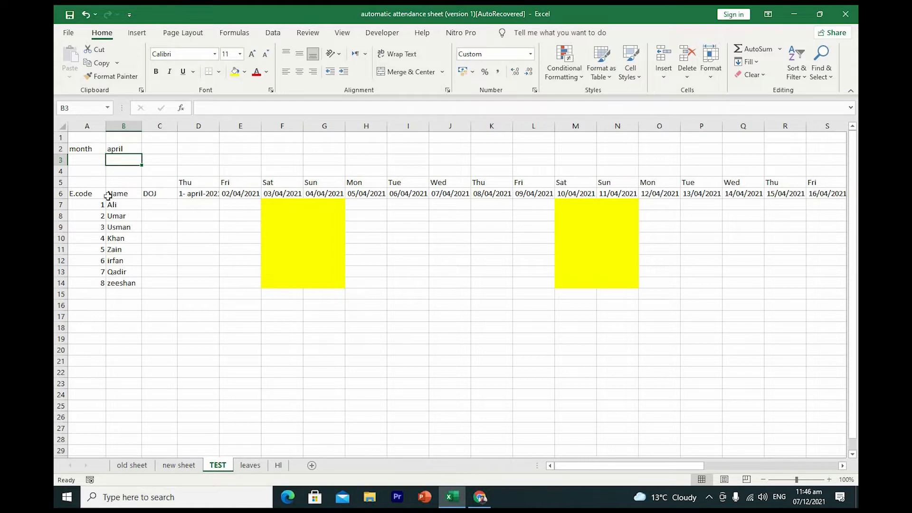
{"action": "left_click", "coordinate": [126, 147]}
{"action": "type", "text": "may"}
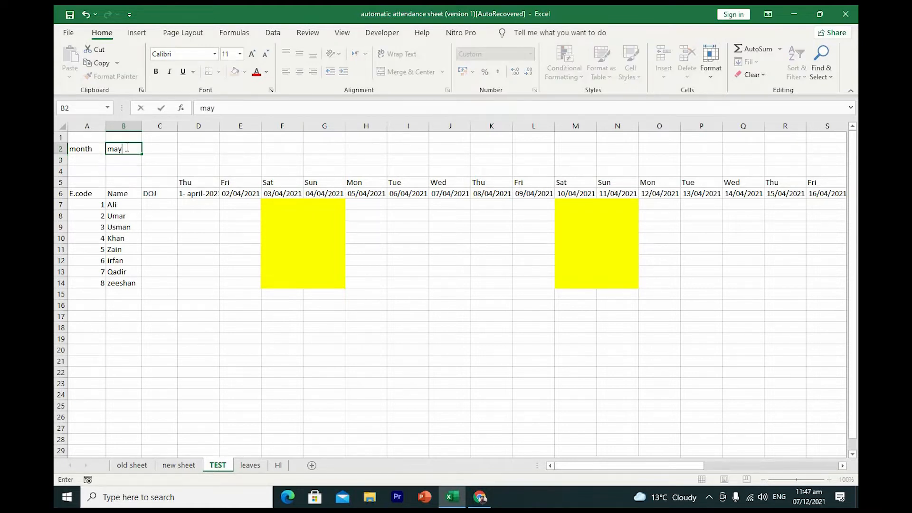
{"action": "key", "text": "Return"}
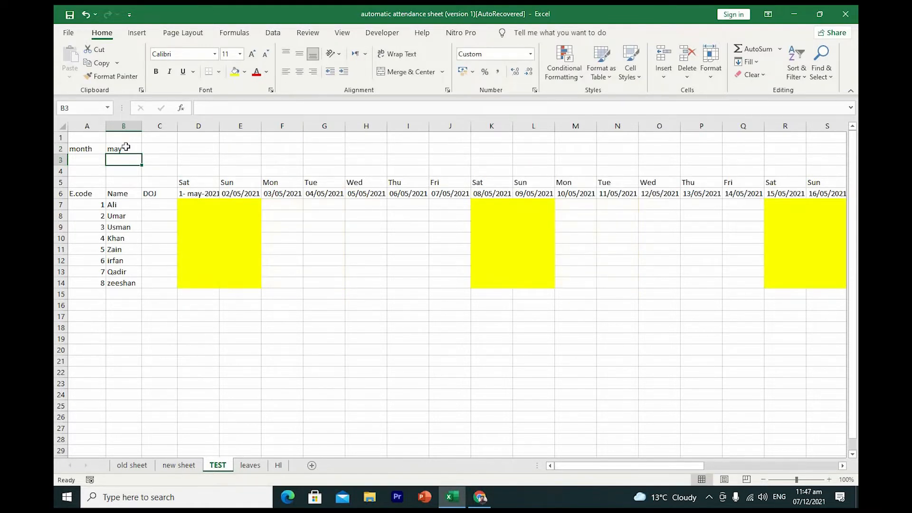
Step: Check the end of the May dates and set the month in B2 to feb
{"action": "left_click_drag", "start_coordinate": [627, 466], "coordinate": [581, 463]}
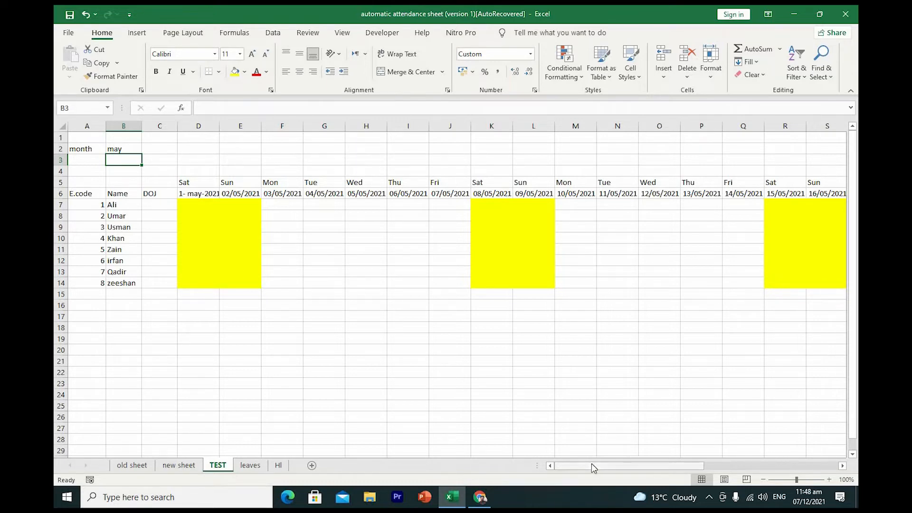
{"action": "left_click_drag", "start_coordinate": [592, 464], "coordinate": [809, 468]}
{"action": "left_click_drag", "start_coordinate": [652, 466], "coordinate": [589, 463]}
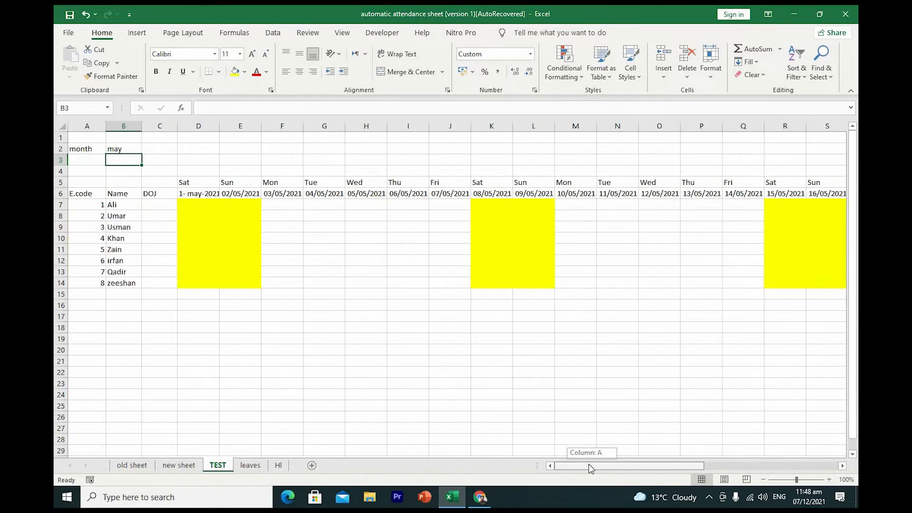
{"action": "left_click", "coordinate": [127, 148]}
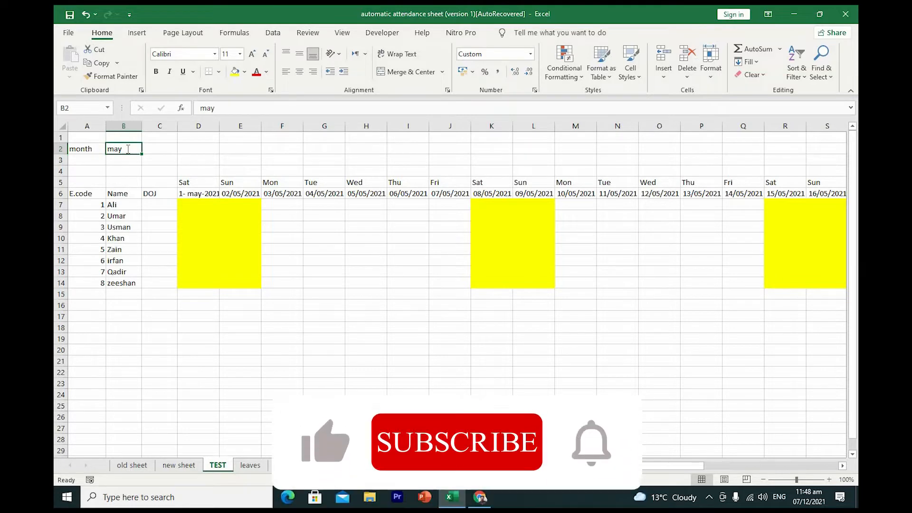
{"action": "type", "text": "feb"}
{"action": "key", "text": "Return"}
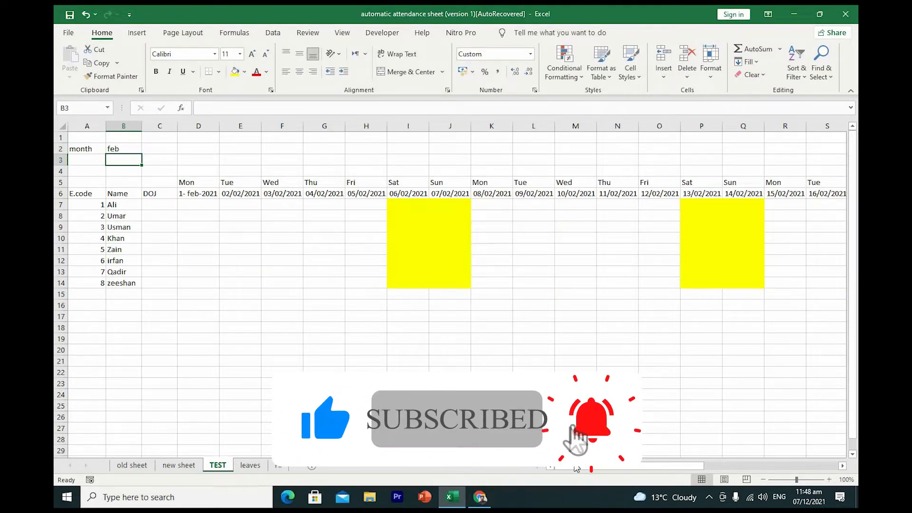
Step: Examine the last dates in row 6, cells AE6 to AH6, and the attendance columns AF to AH for February
{"action": "left_click_drag", "start_coordinate": [577, 466], "coordinate": [769, 461]}
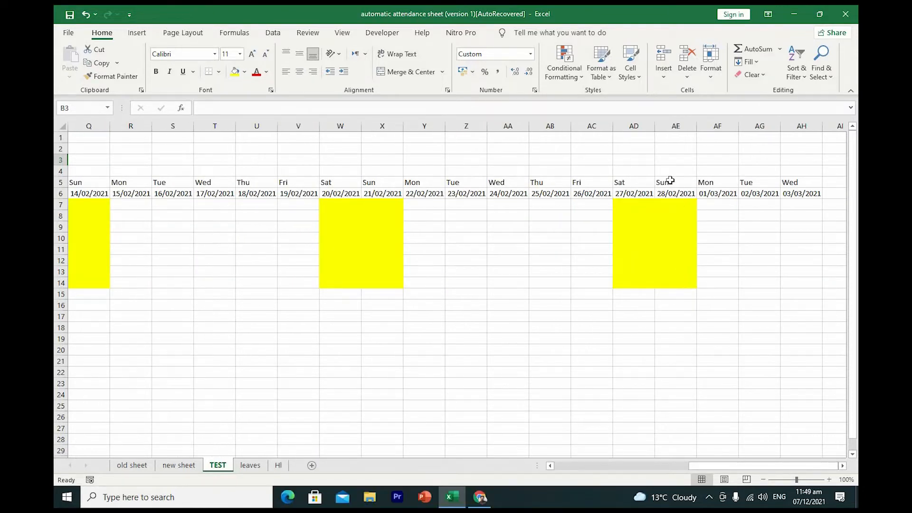
{"action": "left_click", "coordinate": [665, 193]}
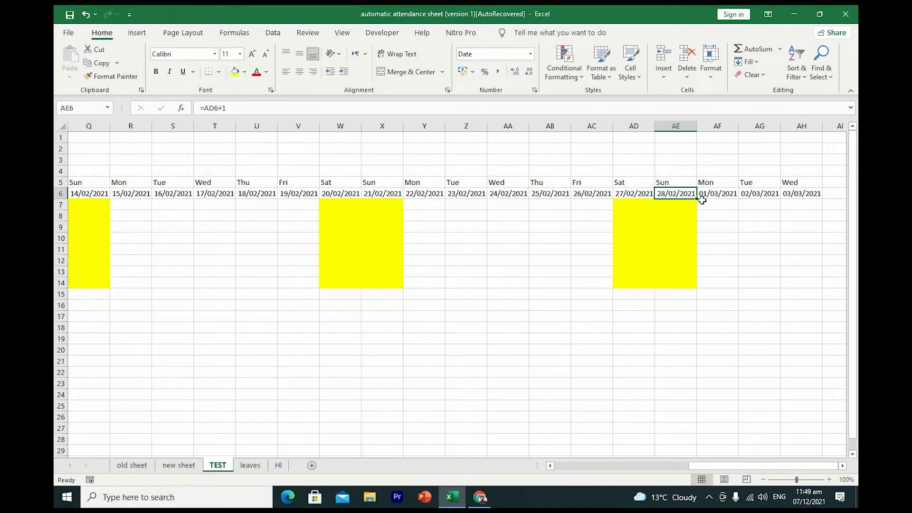
{"action": "left_click", "coordinate": [734, 194]}
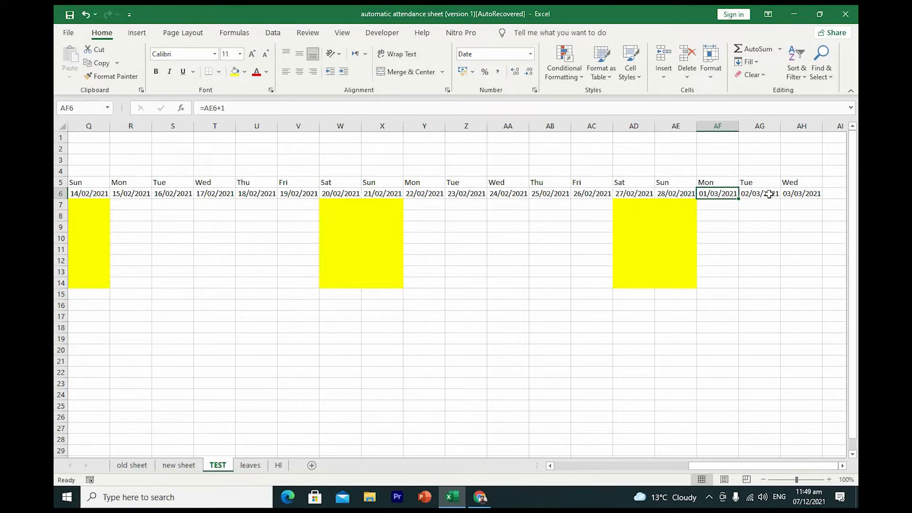
{"action": "left_click", "coordinate": [743, 194]}
{"action": "left_click", "coordinate": [802, 194]}
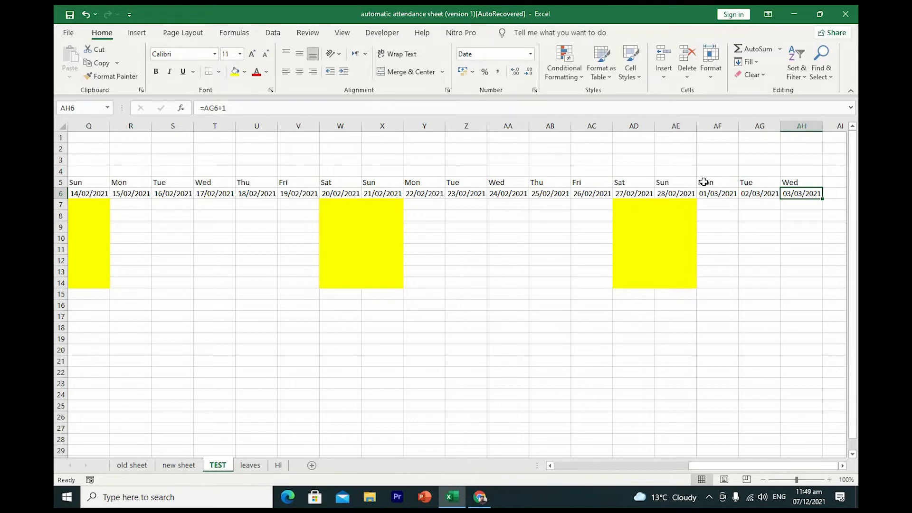
{"action": "left_click_drag", "start_coordinate": [705, 182], "coordinate": [802, 284]}
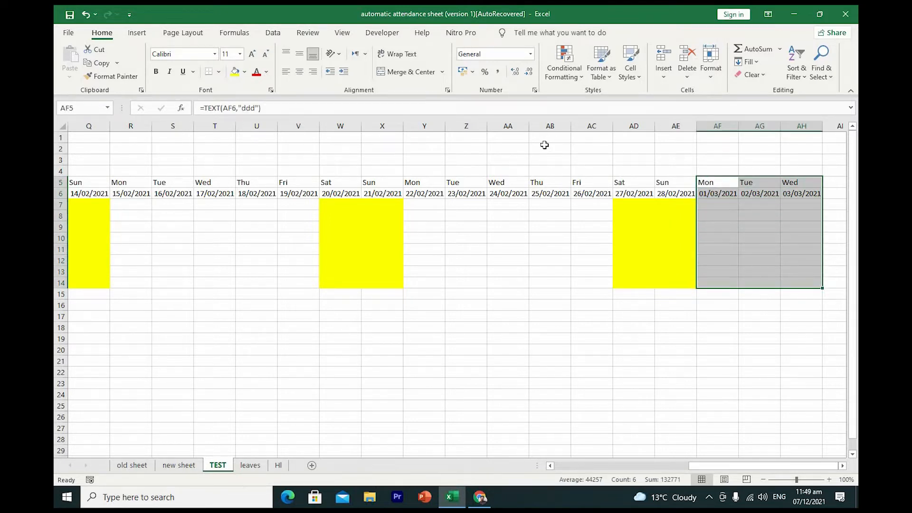
{"action": "left_click", "coordinate": [548, 138]}
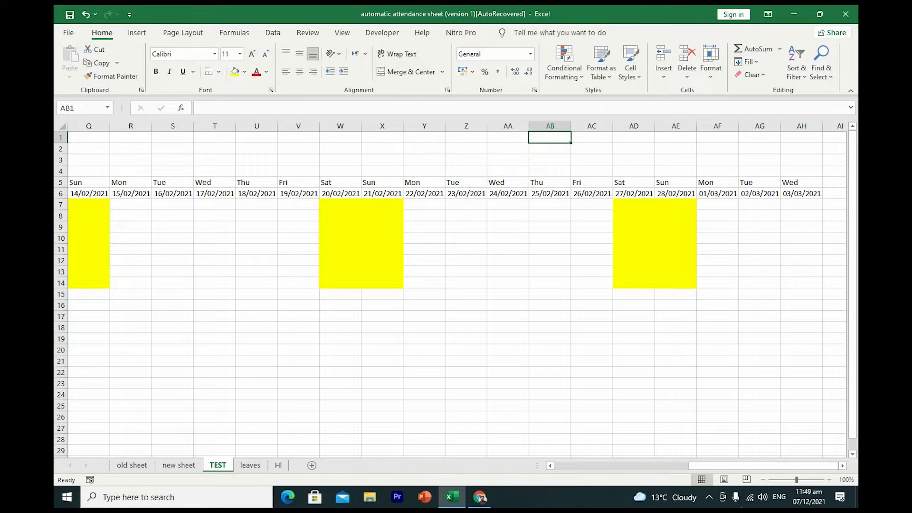
{"action": "left_click_drag", "start_coordinate": [732, 466], "coordinate": [810, 458]}
{"action": "left_click", "coordinate": [664, 194]}
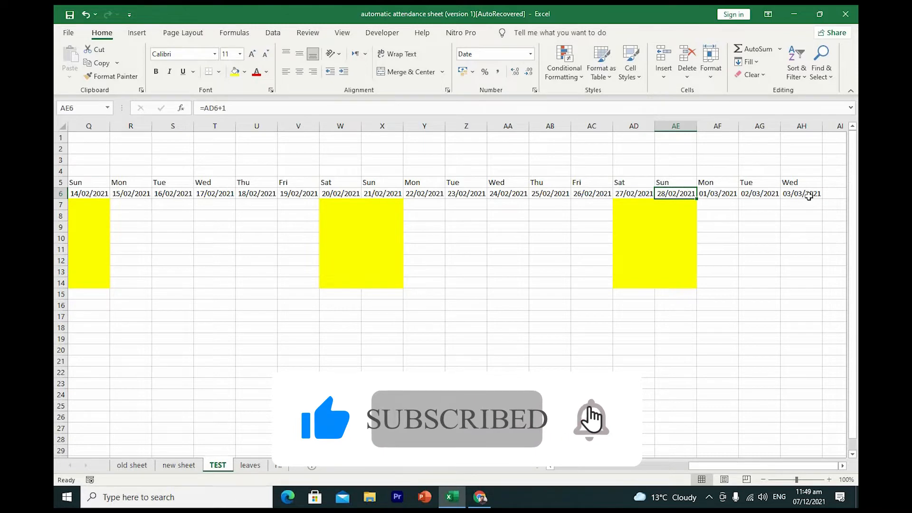
Step: Replace the formula in AF6 with =IF(AE6+1>EOMONTH(S6,0),"",AE6+1) so dates beyond the month's end stay blank
{"action": "left_click", "coordinate": [712, 196]}
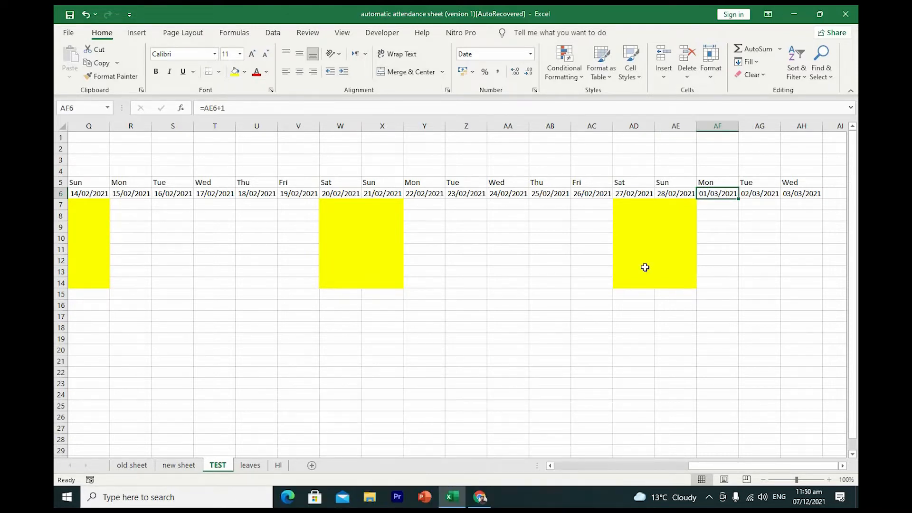
{"action": "type", "text": "="}
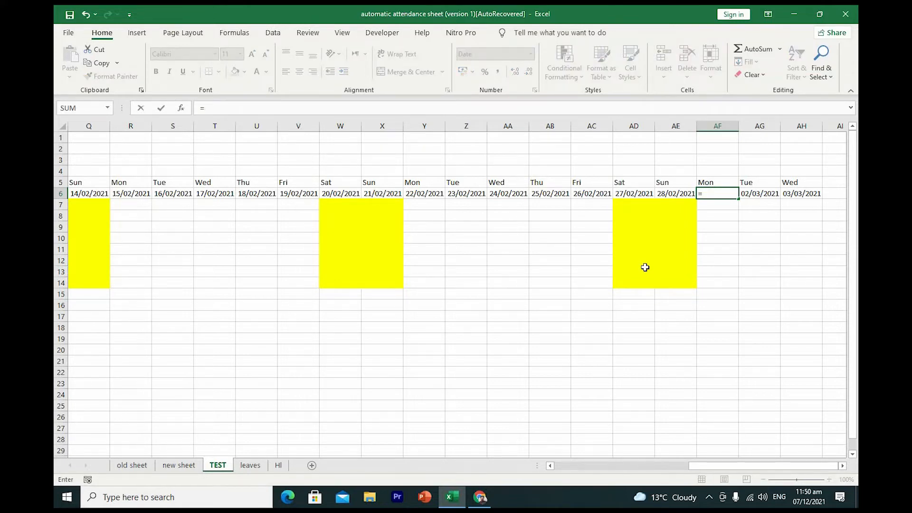
{"action": "type", "text": "if("}
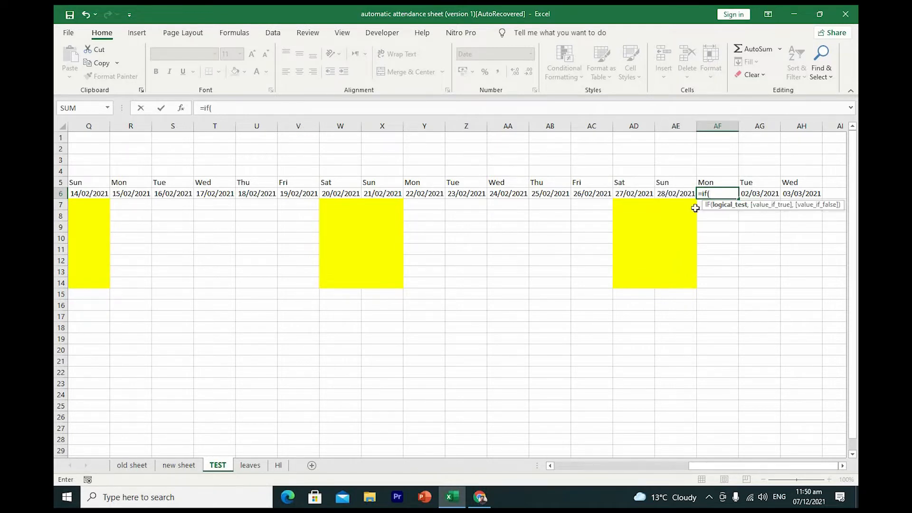
{"action": "left_click", "coordinate": [679, 193]}
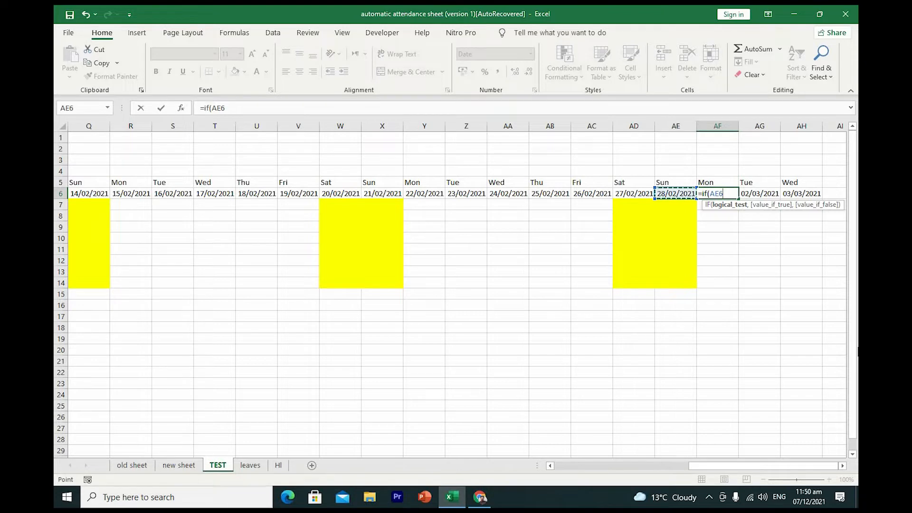
{"action": "type", "text": "+1>e"}
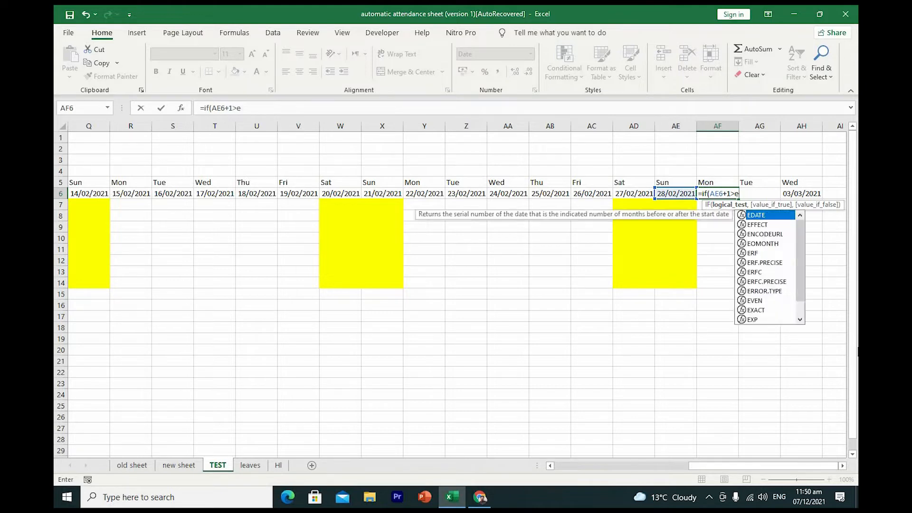
{"action": "type", "text": "omonth"}
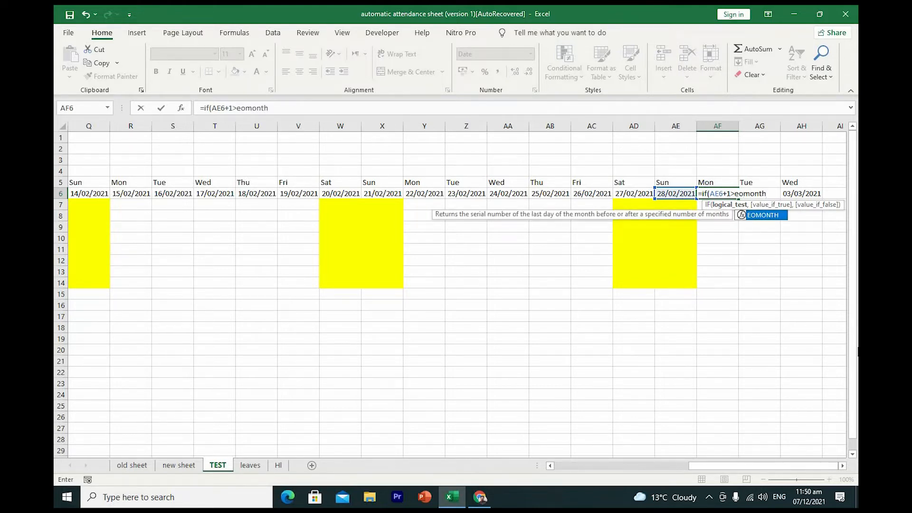
{"action": "type", "text": "("}
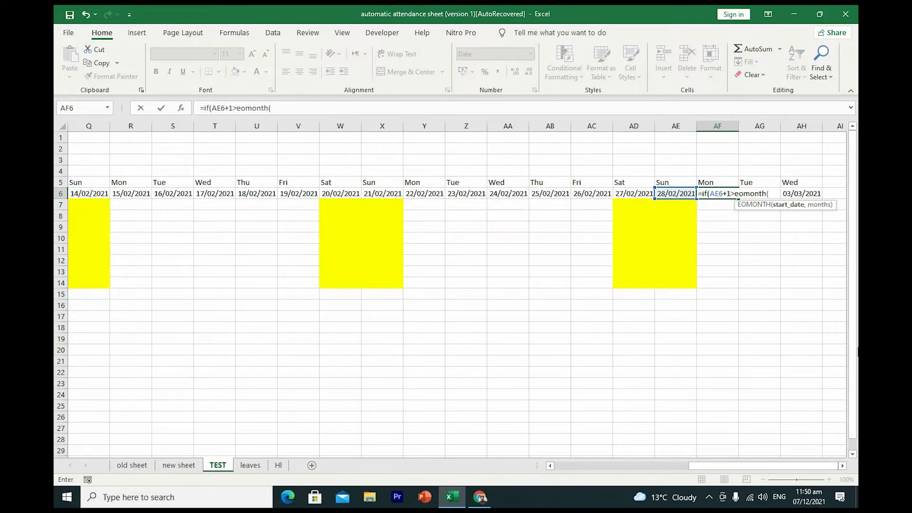
{"action": "left_click", "coordinate": [179, 195]}
{"action": "type", "text": ","}
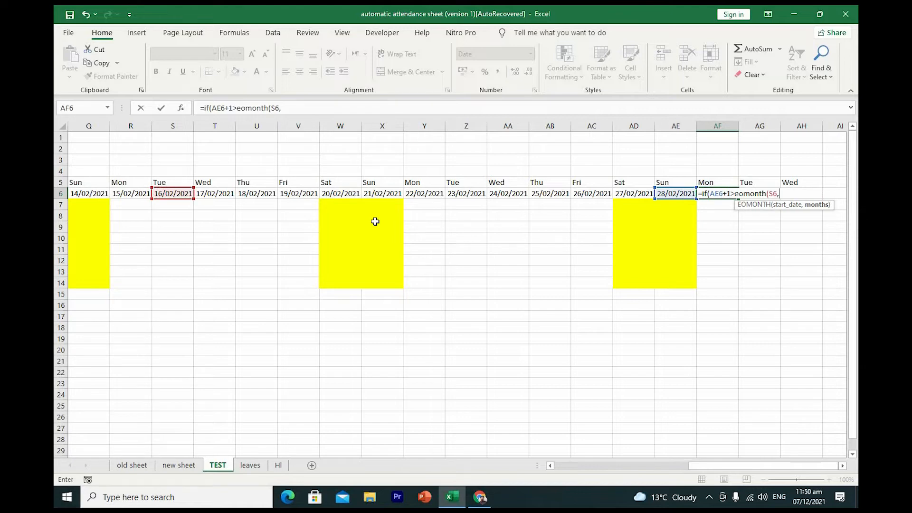
{"action": "type", "text": "0)"}
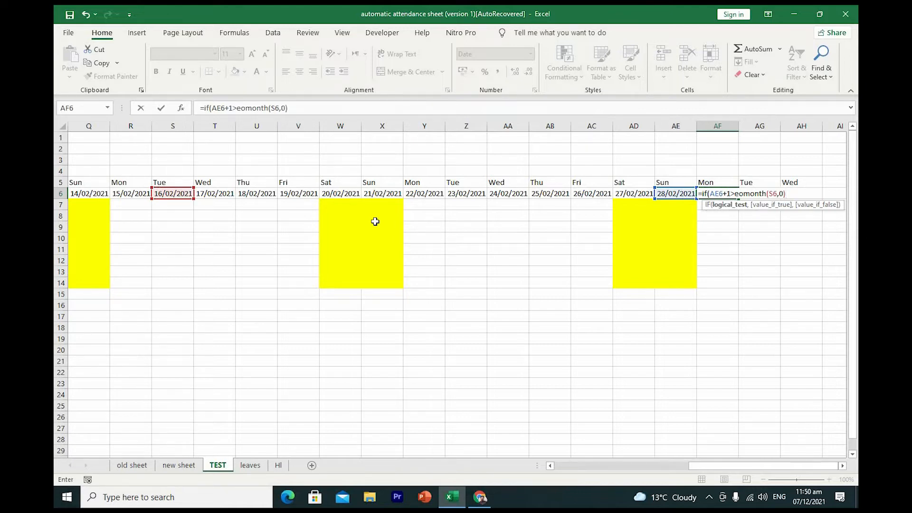
{"action": "type", "text": ","}
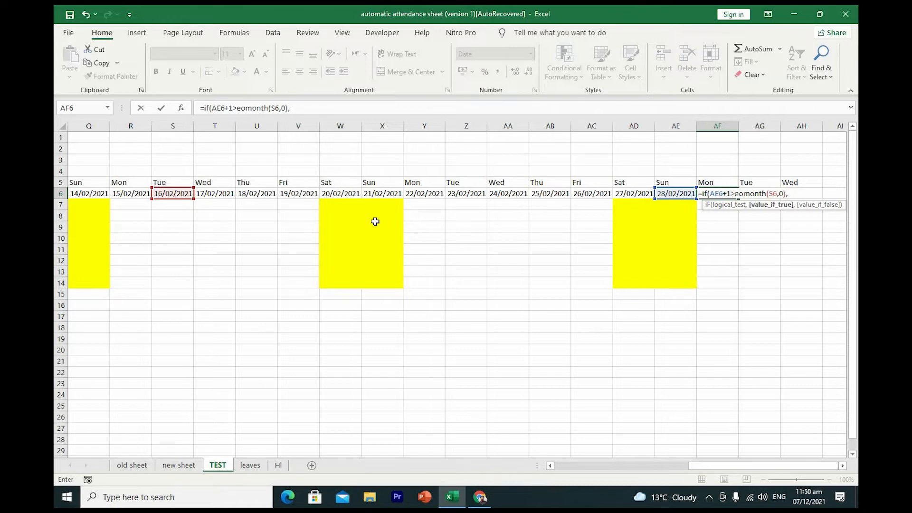
{"action": "type", "text": "\"\","}
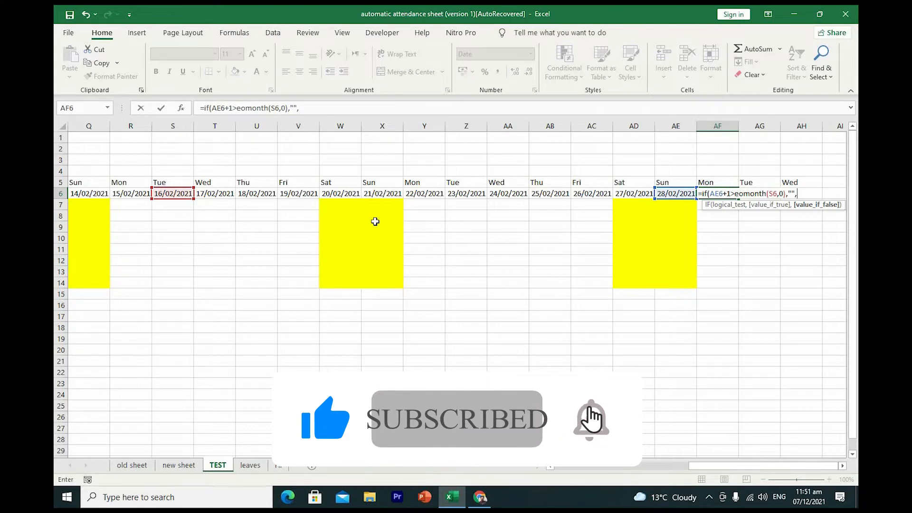
{"action": "left_click", "coordinate": [668, 193]}
{"action": "type", "text": "+1"}
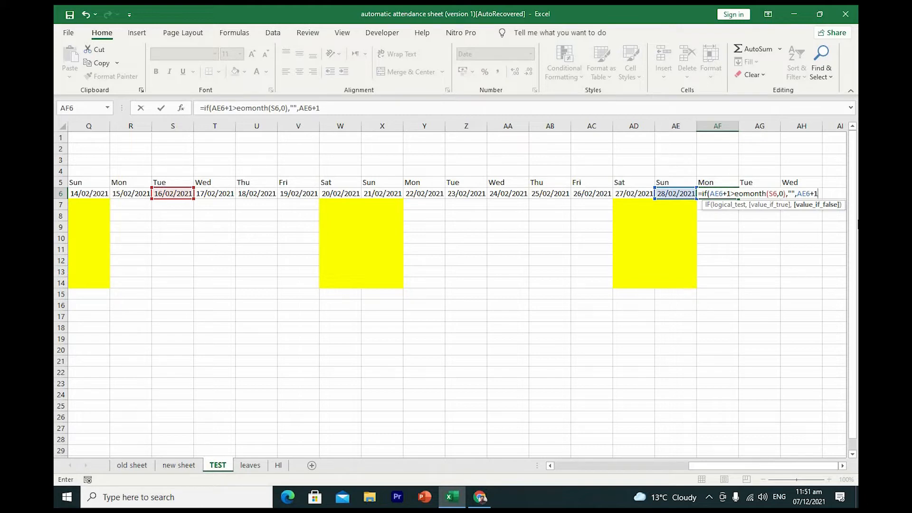
{"action": "type", "text": ")"}
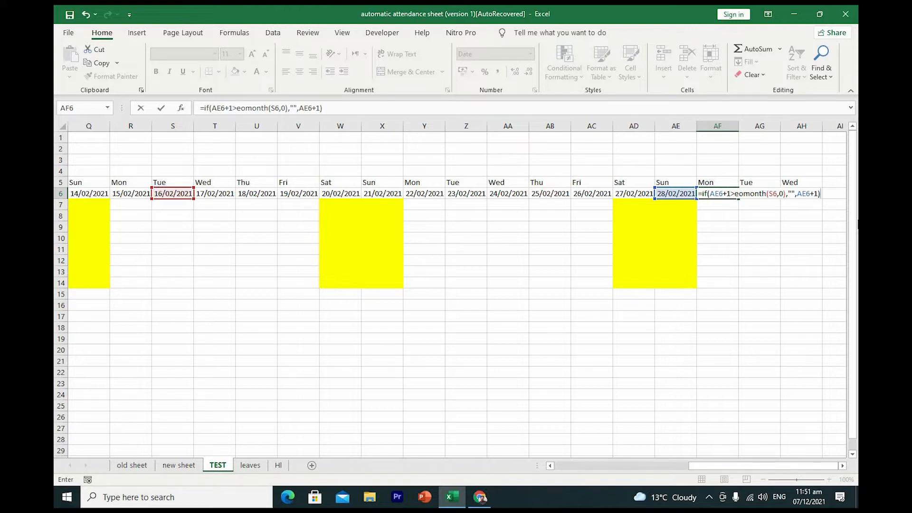
{"action": "key", "text": "Return"}
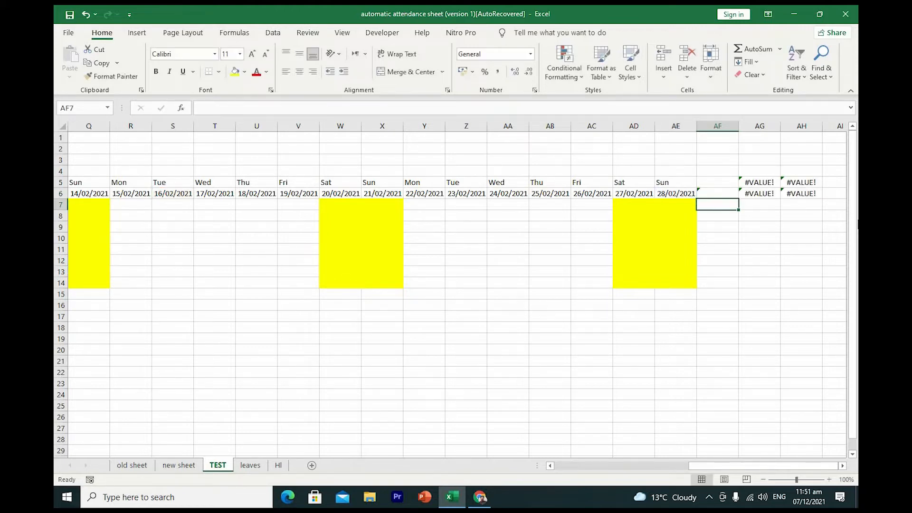
Step: Wrap the AF6 formula in IFERROR with an empty-text fallback: =IFERROR(IF(AE6+1>EOMONTH(S6,0),"",AE6+1),"")
{"action": "left_click", "coordinate": [716, 191]}
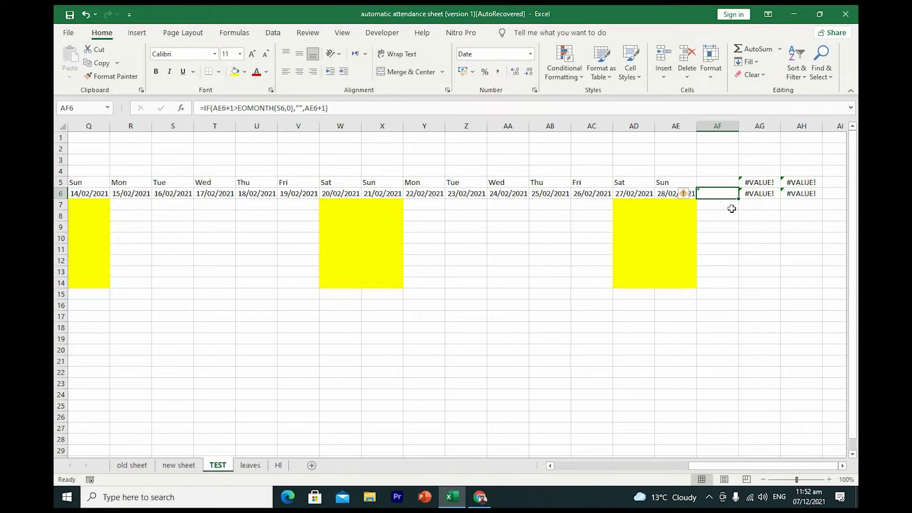
{"action": "left_click", "coordinate": [204, 108]}
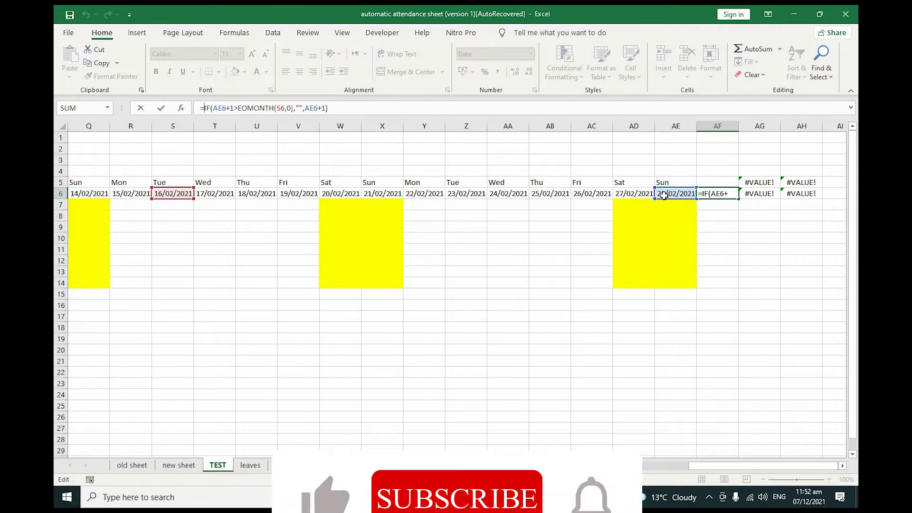
{"action": "type", "text": "iferror"}
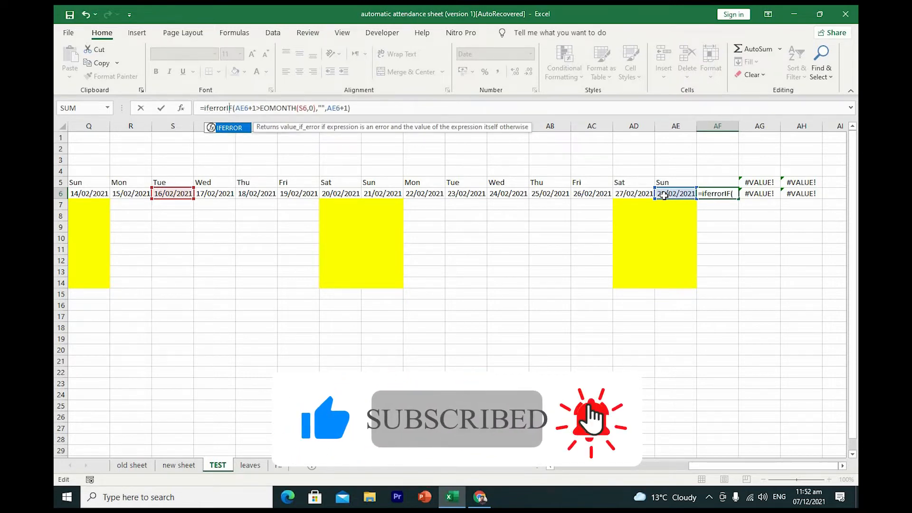
{"action": "type", "text": "("}
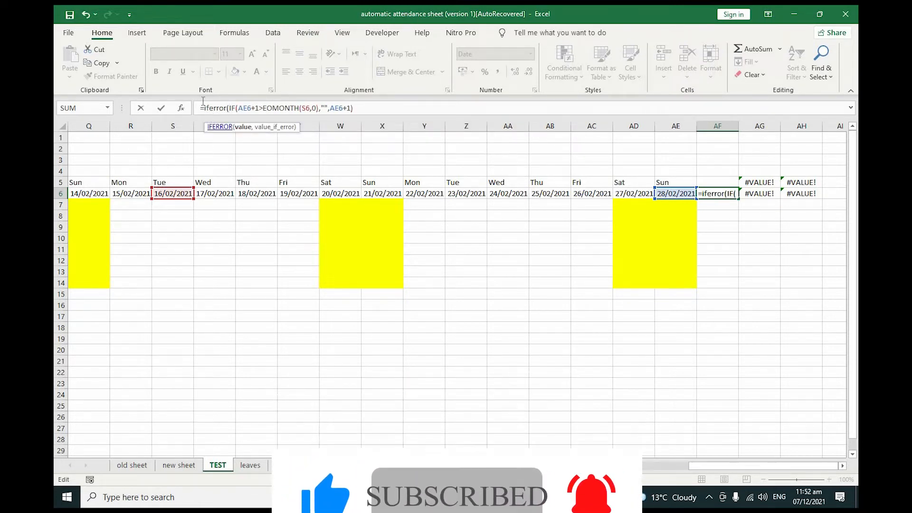
{"action": "left_click", "coordinate": [352, 108]}
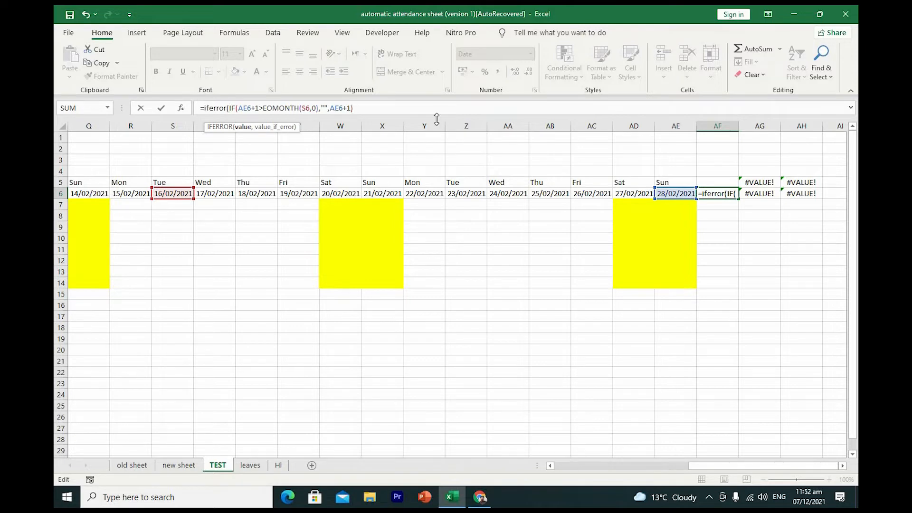
{"action": "type", "text": ","}
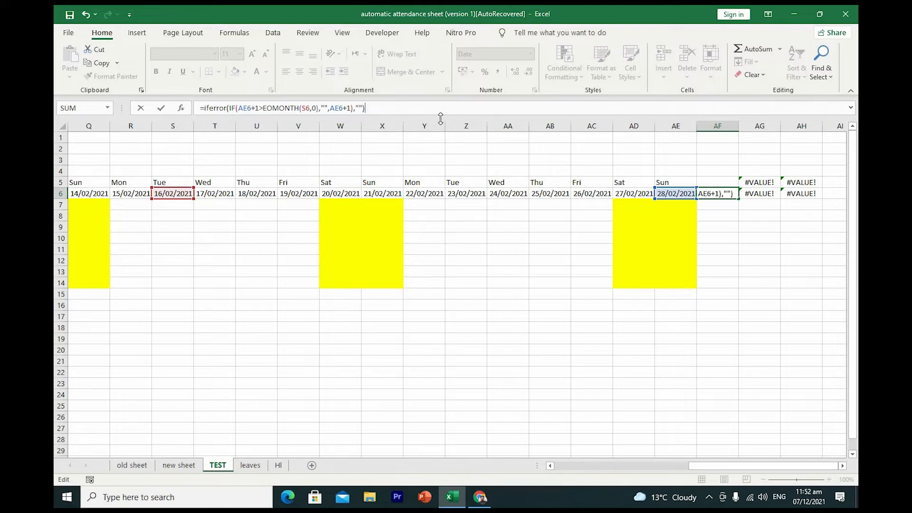
{"action": "key", "text": "Return"}
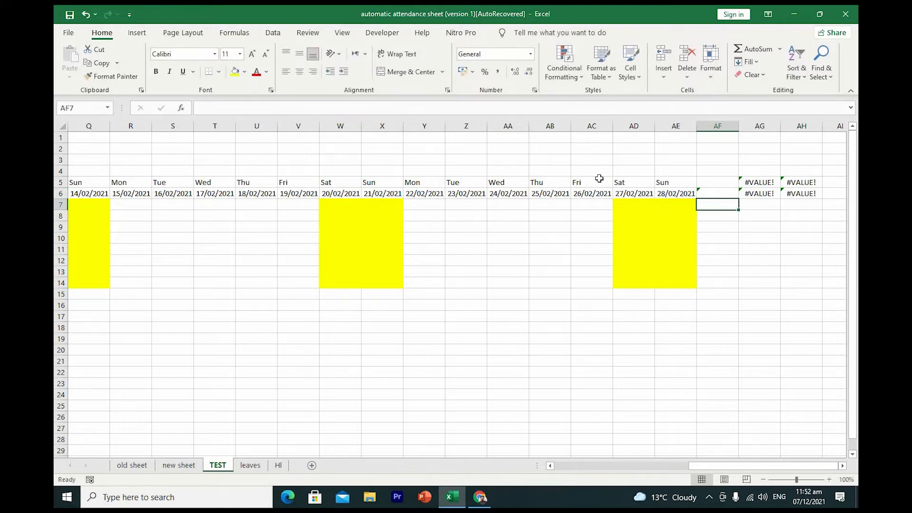
Step: Fill the AF6 formula across to AH6 and check both ends of the February date row
{"action": "left_click", "coordinate": [716, 193]}
{"action": "left_click_drag", "start_coordinate": [737, 202], "coordinate": [816, 195]}
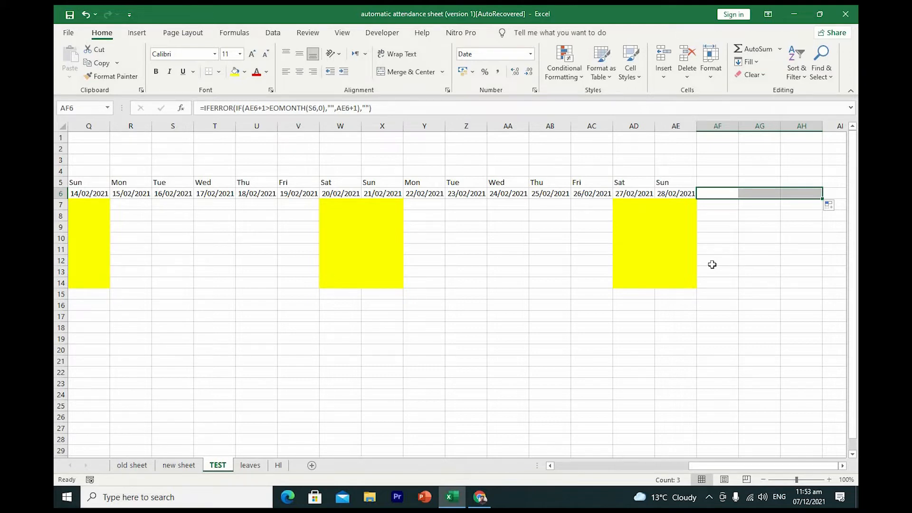
{"action": "left_click_drag", "start_coordinate": [706, 466], "coordinate": [136, 214]}
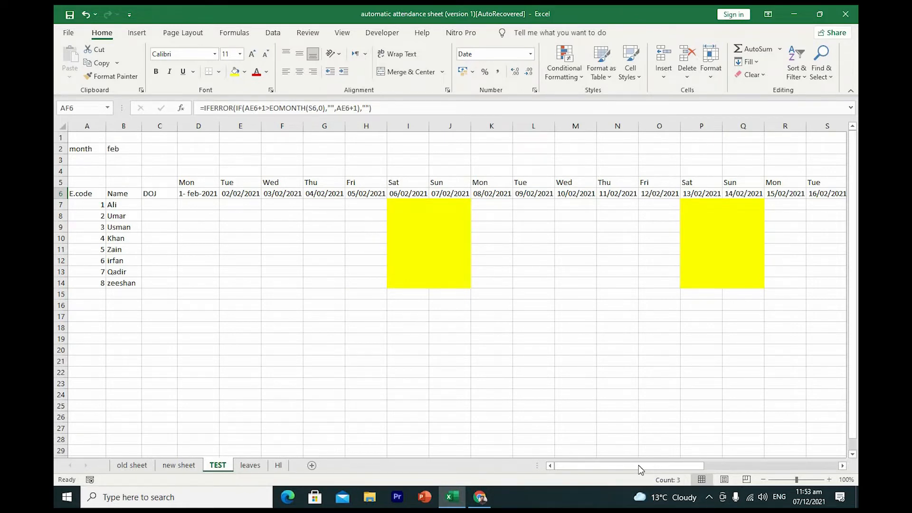
{"action": "left_click_drag", "start_coordinate": [640, 468], "coordinate": [775, 469]}
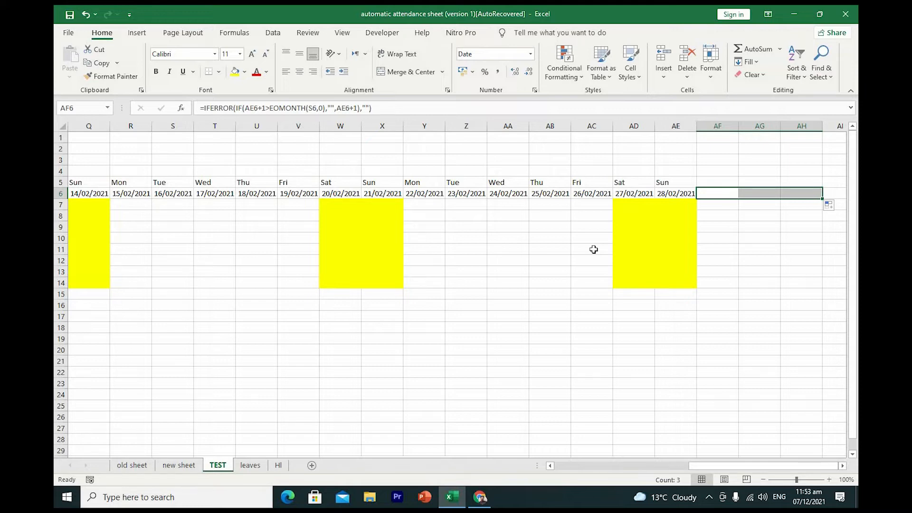
Step: Set the month in B2 to jan and check the last dates of January in row 6
{"action": "left_click_drag", "start_coordinate": [708, 467], "coordinate": [120, 205]}
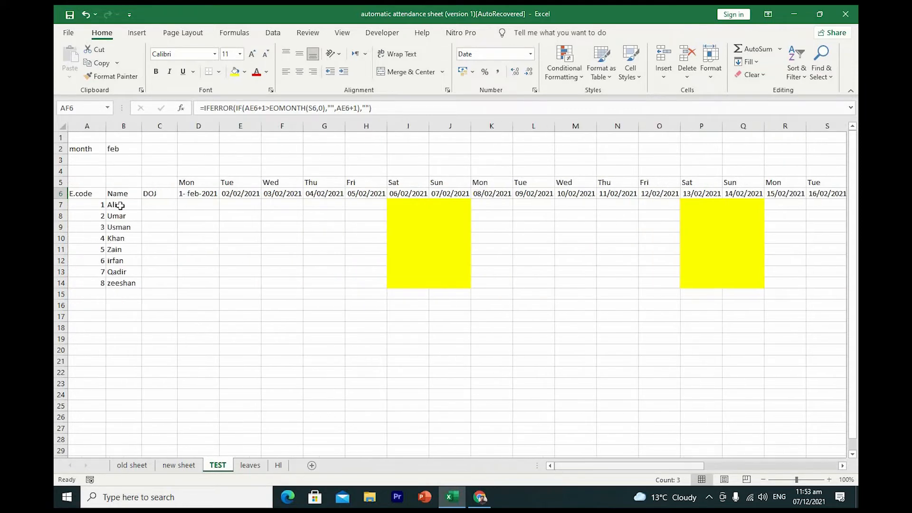
{"action": "left_click", "coordinate": [120, 149]}
{"action": "type", "text": "jan"}
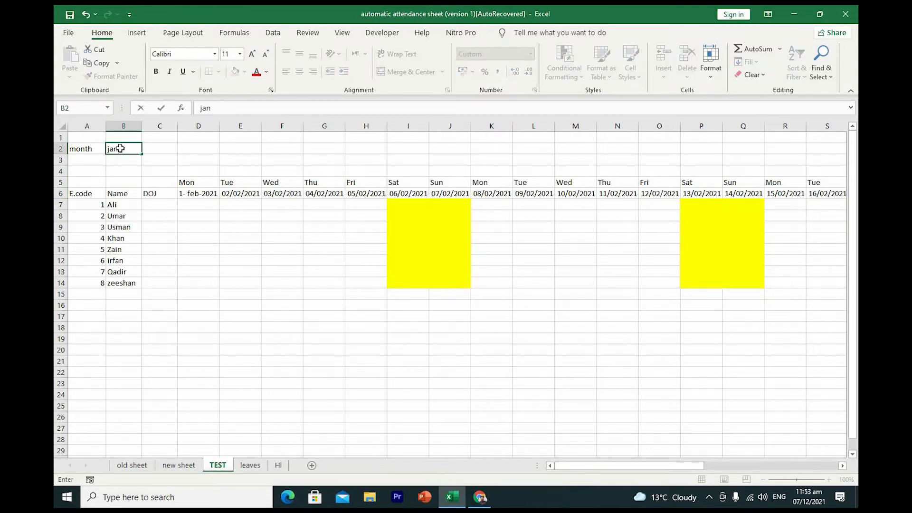
{"action": "key", "text": "Return"}
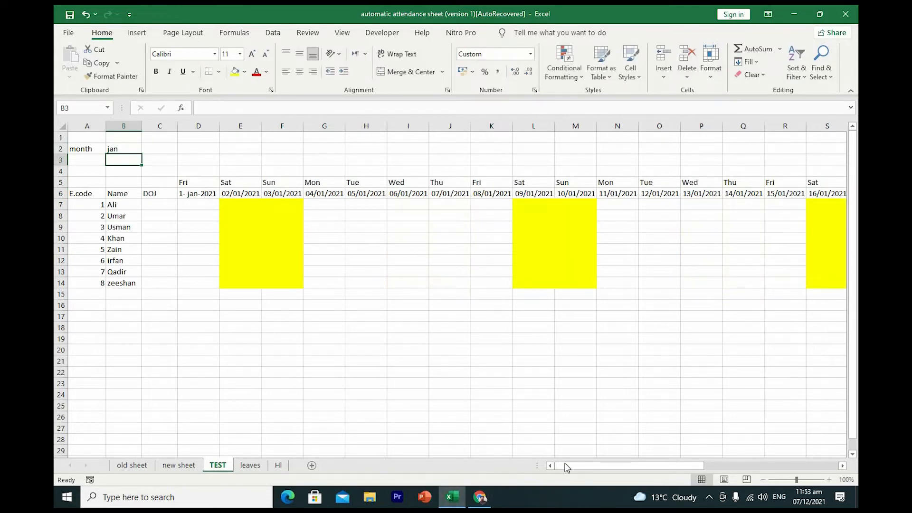
{"action": "left_click_drag", "start_coordinate": [565, 467], "coordinate": [836, 461]}
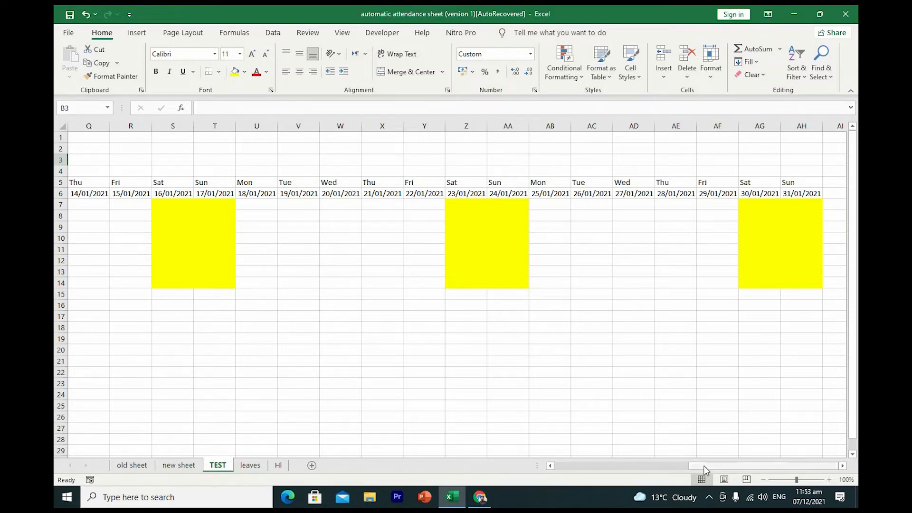
Step: Set the month in B2 to feb and check the last dates of February in row 6
{"action": "left_click_drag", "start_coordinate": [703, 466], "coordinate": [451, 412]}
{"action": "left_click", "coordinate": [125, 149]}
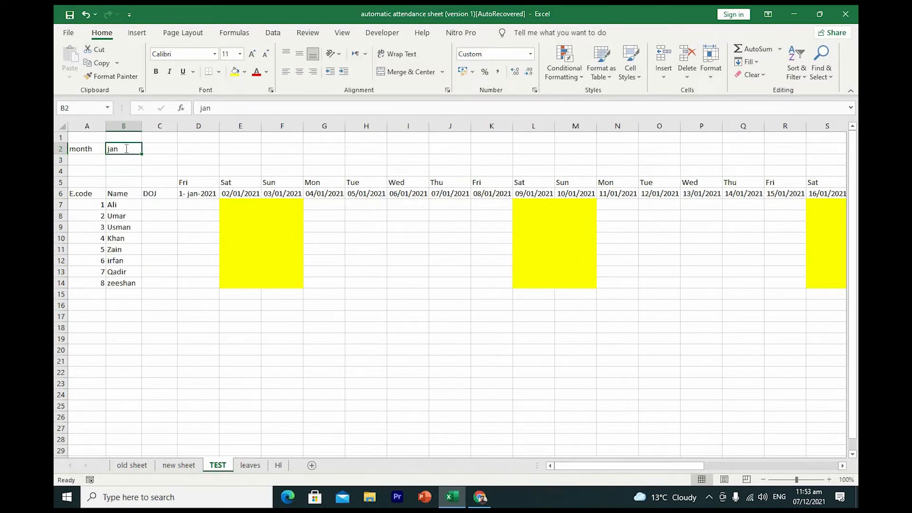
{"action": "type", "text": "feb"}
{"action": "key", "text": "Return"}
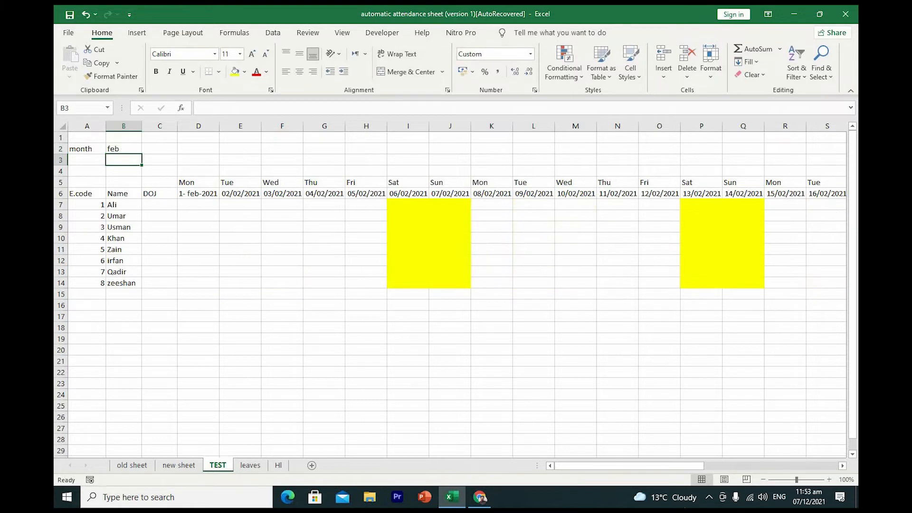
{"action": "left_click_drag", "start_coordinate": [635, 473], "coordinate": [805, 337]}
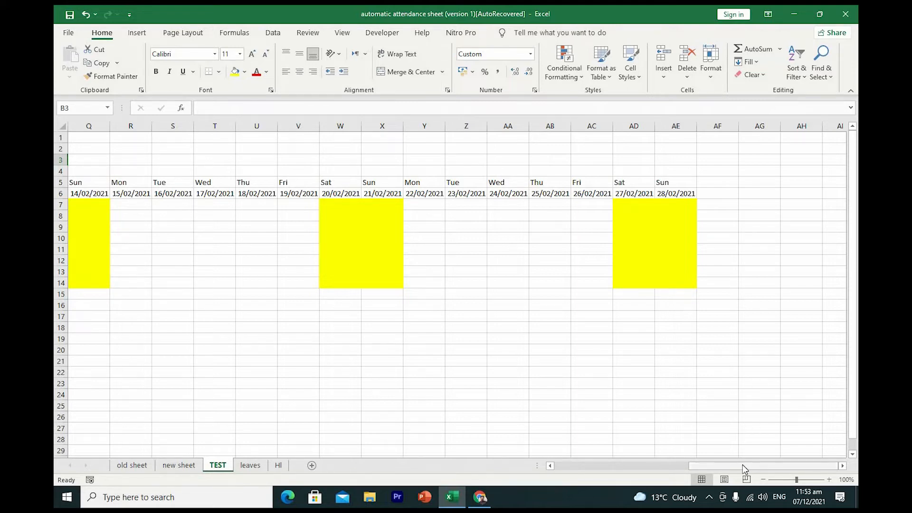
{"action": "left_click_drag", "start_coordinate": [742, 466], "coordinate": [770, 464]}
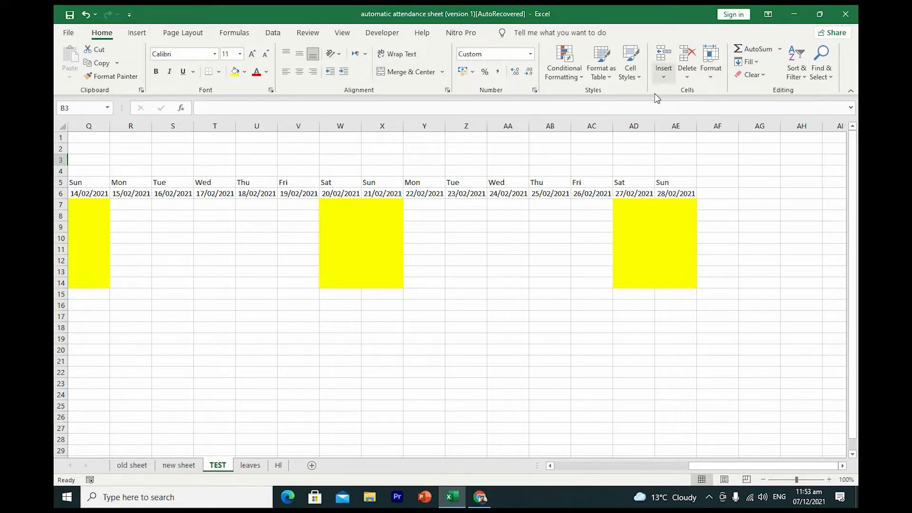
Step: Set the month in B2 to mar and check the last dates of March in row 6
{"action": "left_click_drag", "start_coordinate": [751, 467], "coordinate": [569, 445]}
{"action": "left_click", "coordinate": [114, 148]}
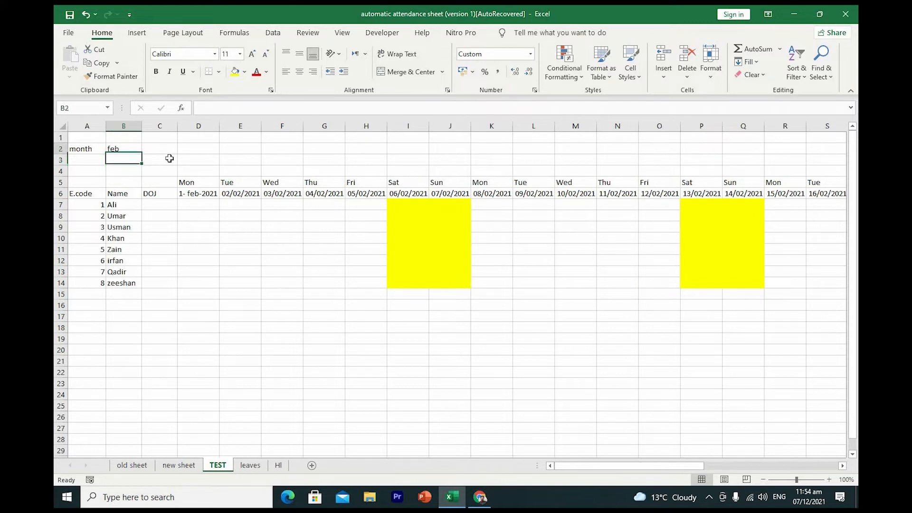
{"action": "type", "text": "mar"}
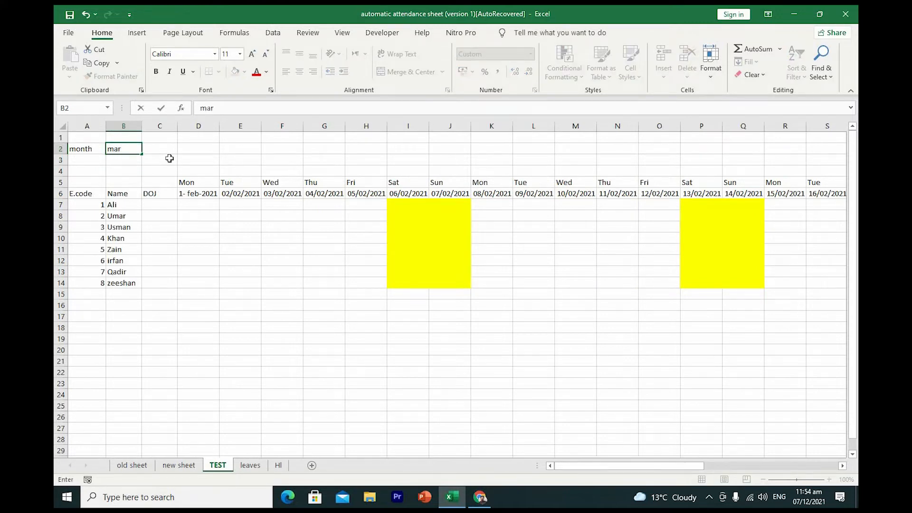
{"action": "key", "text": "Return"}
{"action": "left_click_drag", "start_coordinate": [694, 466], "coordinate": [829, 465]}
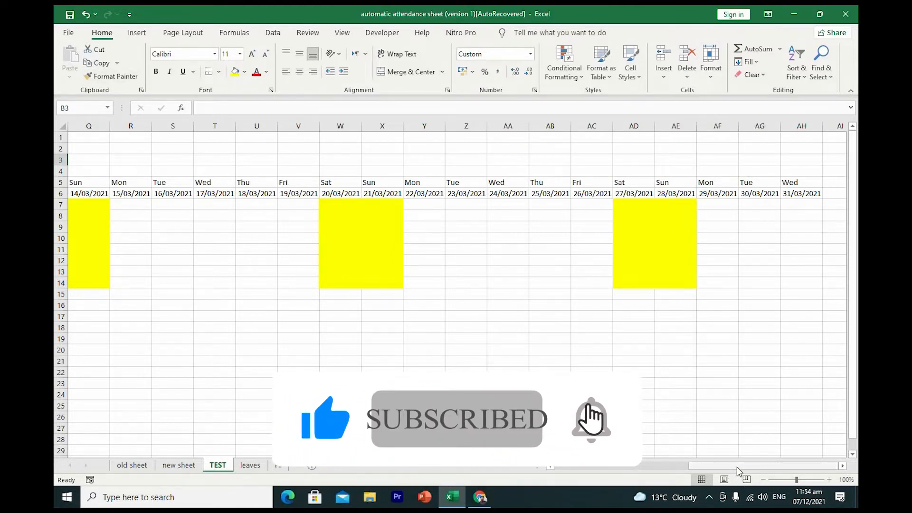
Step: Set the month in B2 back to feb and check both ends of the date row in row 6
{"action": "left_click_drag", "start_coordinate": [736, 468], "coordinate": [599, 468]}
{"action": "left_click", "coordinate": [133, 151]}
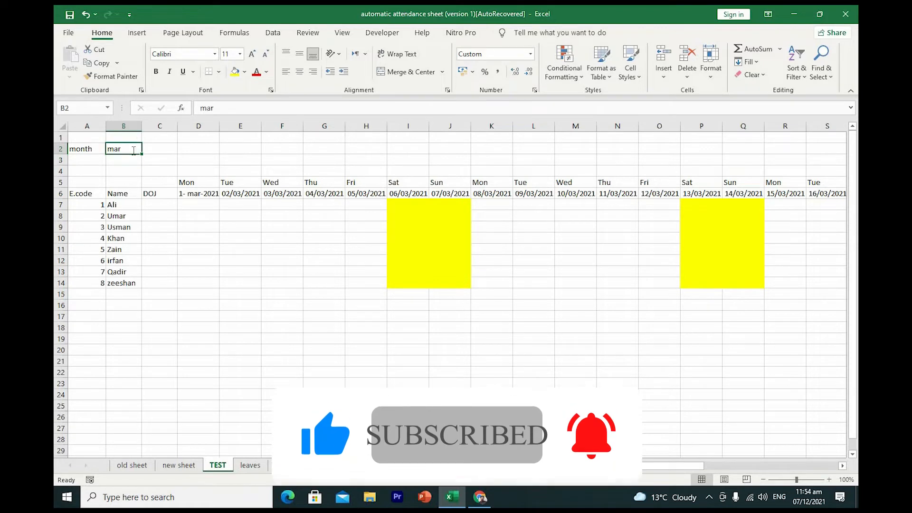
{"action": "type", "text": "feb"}
{"action": "key", "text": "Return"}
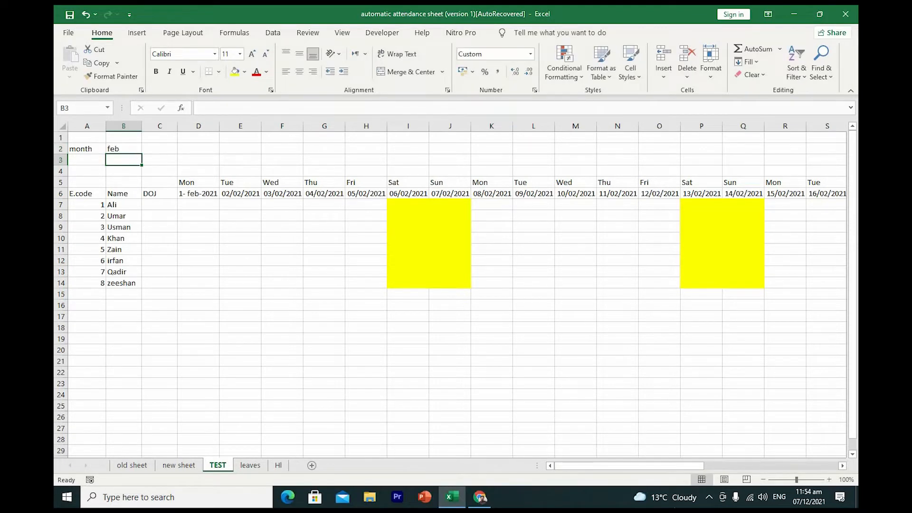
{"action": "left_click_drag", "start_coordinate": [661, 468], "coordinate": [832, 468]}
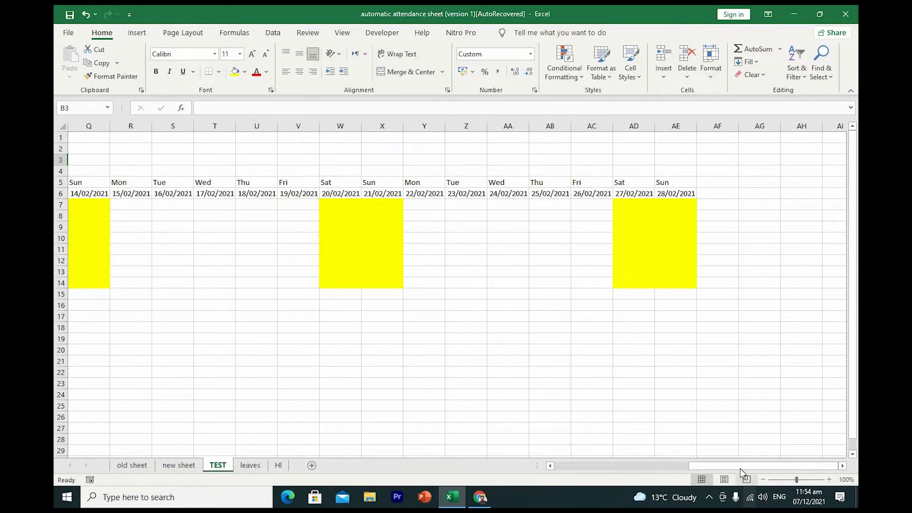
{"action": "left_click_drag", "start_coordinate": [743, 471], "coordinate": [560, 467]}
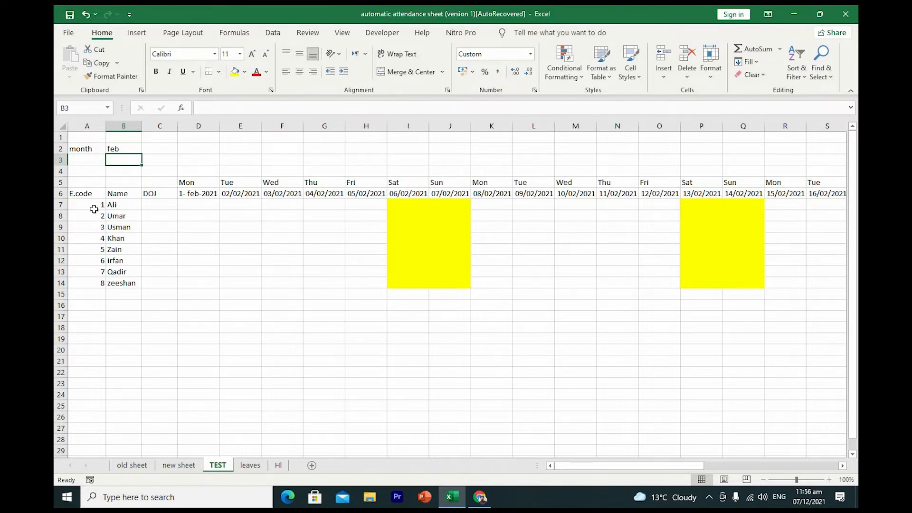
Step: Apply All Borders to the employee table A6:C14, covering E.code, Name and DOJ
{"action": "left_click", "coordinate": [79, 193]}
{"action": "left_click_drag", "start_coordinate": [130, 199], "coordinate": [157, 283]}
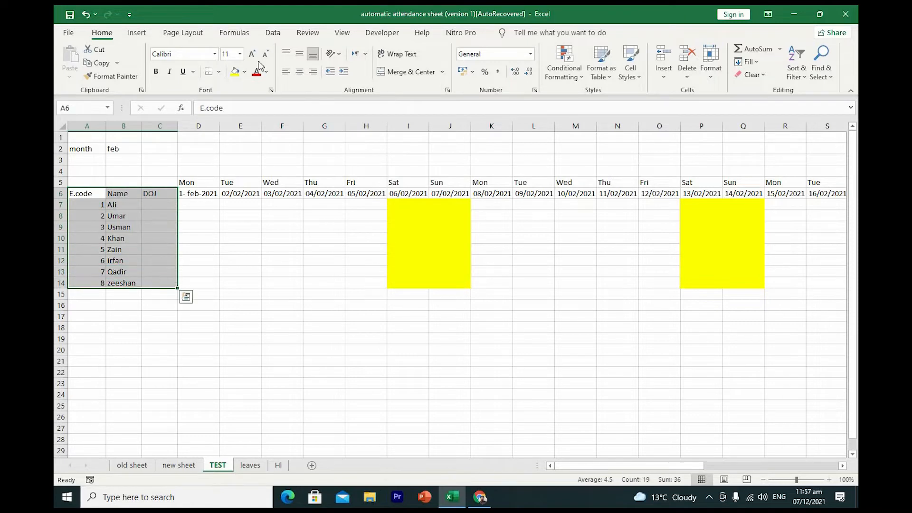
{"action": "left_click", "coordinate": [219, 72]}
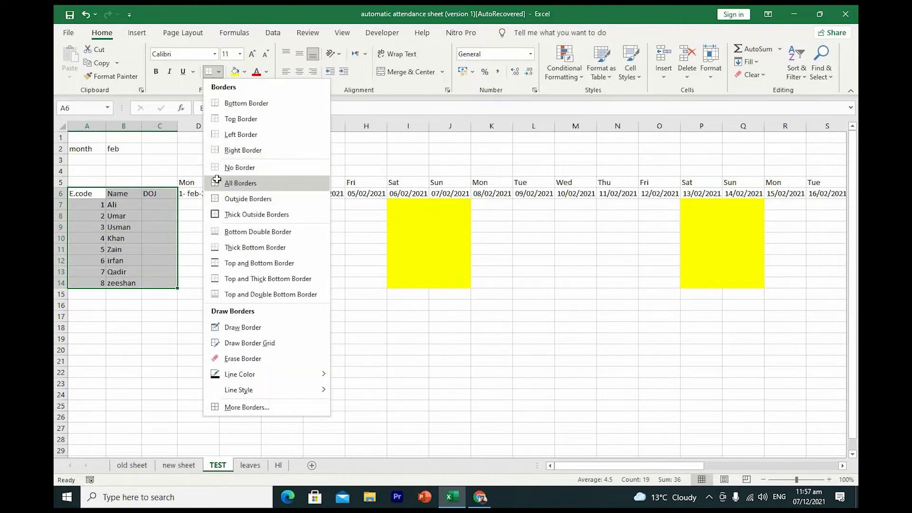
{"action": "left_click", "coordinate": [240, 184]}
{"action": "left_click", "coordinate": [209, 271]}
Step: Create a formula-based conditional formatting rule for D5 with the formula =$D$6<>""
{"action": "left_click", "coordinate": [190, 182]}
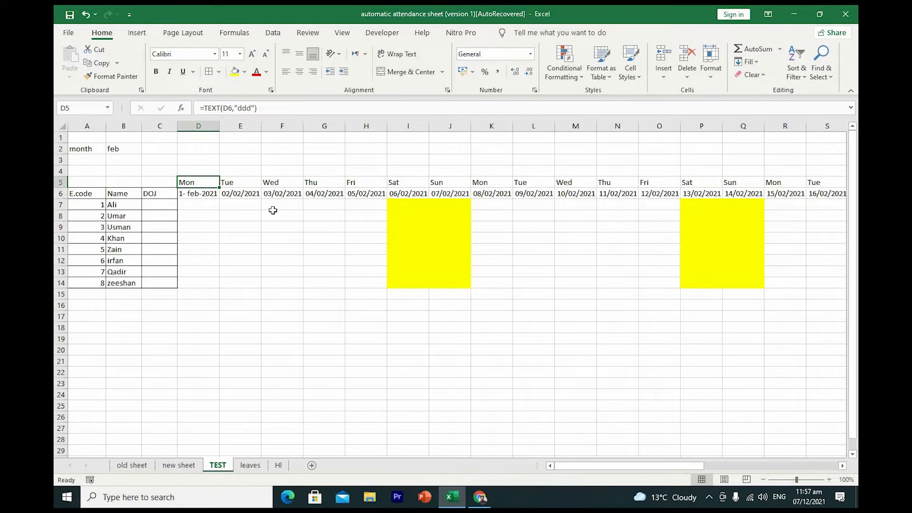
{"action": "left_click", "coordinate": [580, 76]}
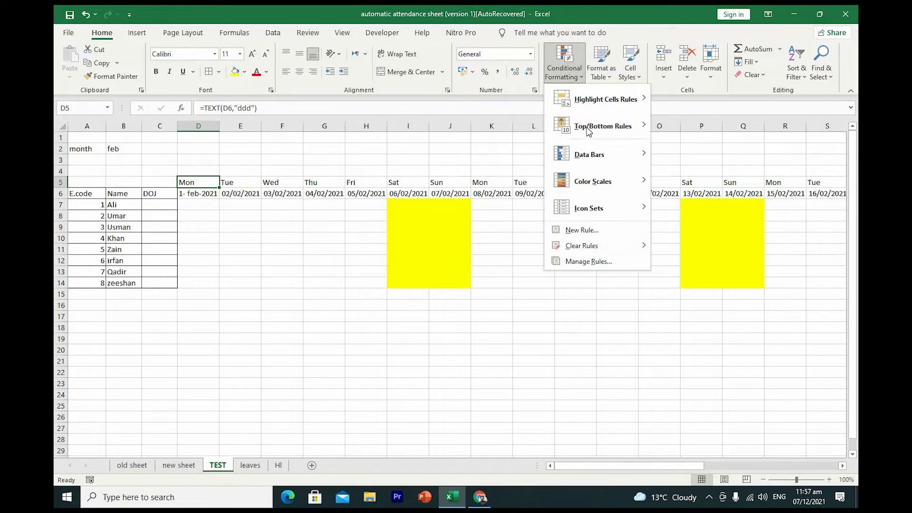
{"action": "left_click", "coordinate": [581, 231]}
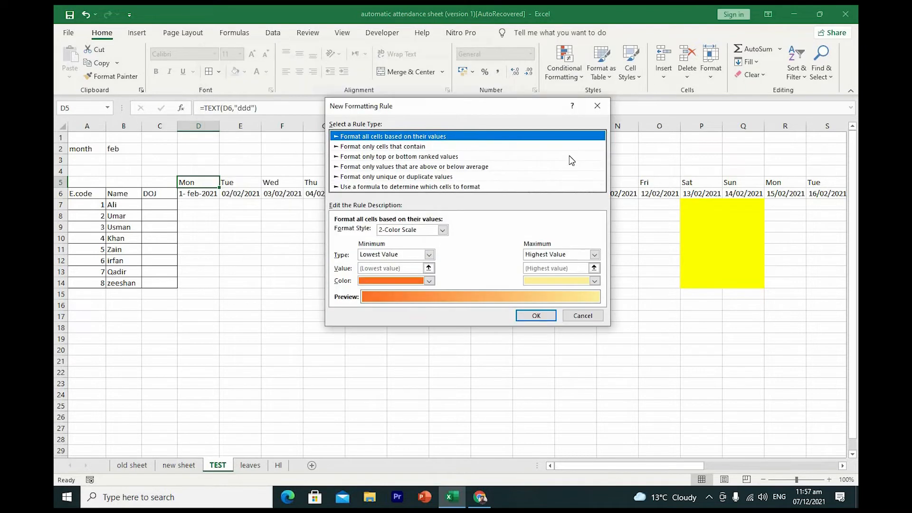
{"action": "left_click", "coordinate": [453, 234]}
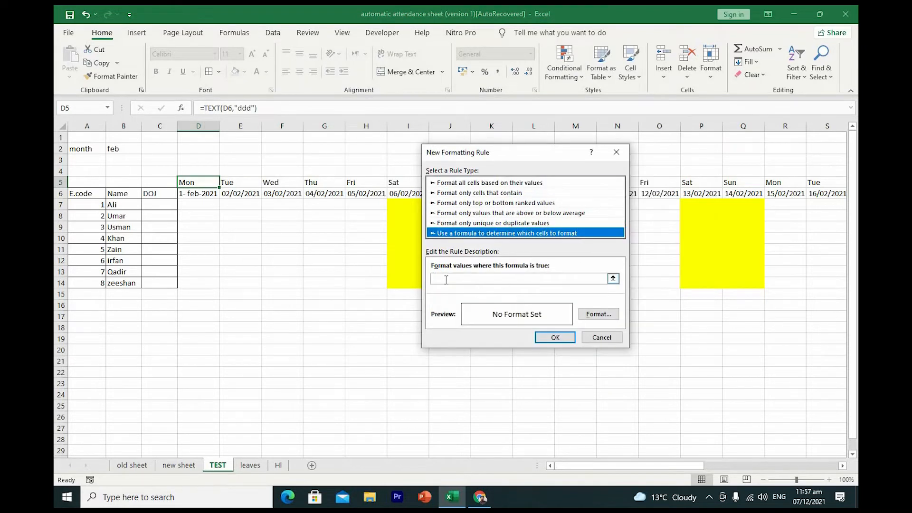
{"action": "left_click", "coordinate": [507, 278]}
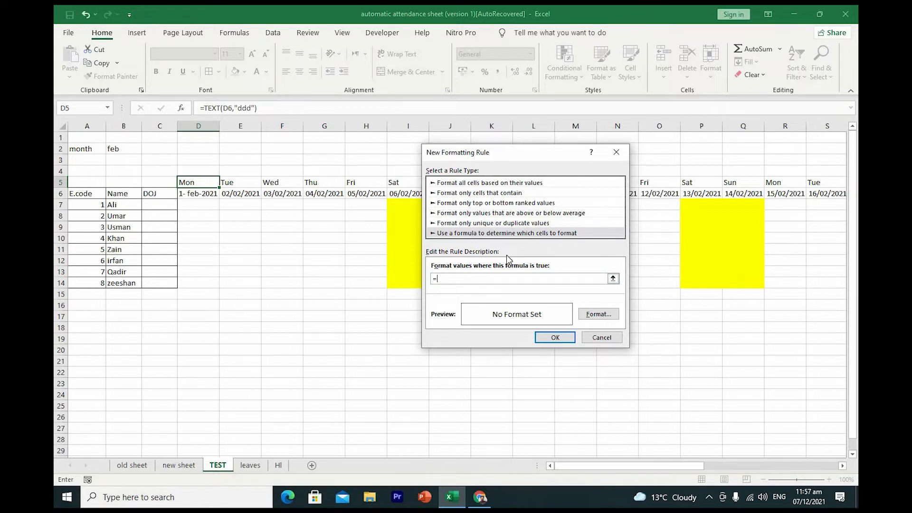
{"action": "left_click", "coordinate": [191, 194]}
{"action": "type", "text": "<>\""}
Step: Give the new rule an outline border, change its formula to =D$6<>"" and apply it
{"action": "left_click", "coordinate": [598, 314]}
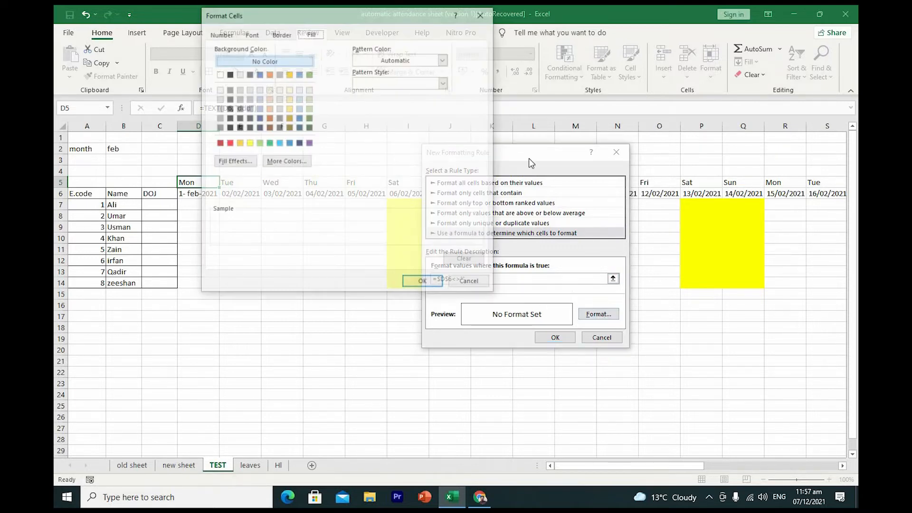
{"action": "left_click", "coordinate": [281, 33]}
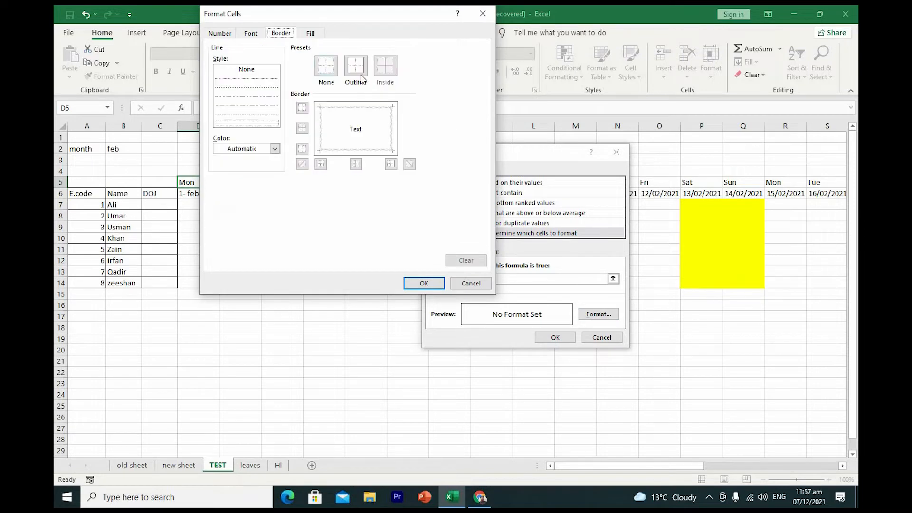
{"action": "left_click", "coordinate": [420, 283]}
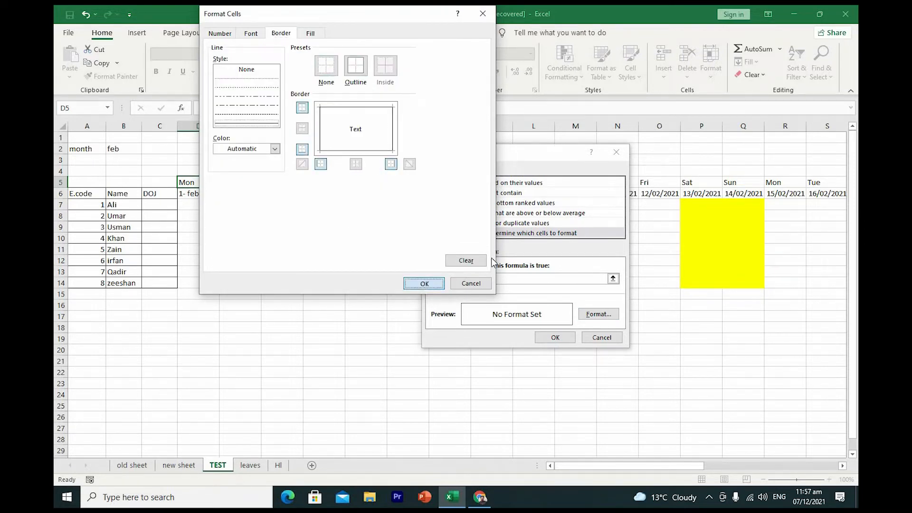
{"action": "left_click", "coordinate": [442, 279]}
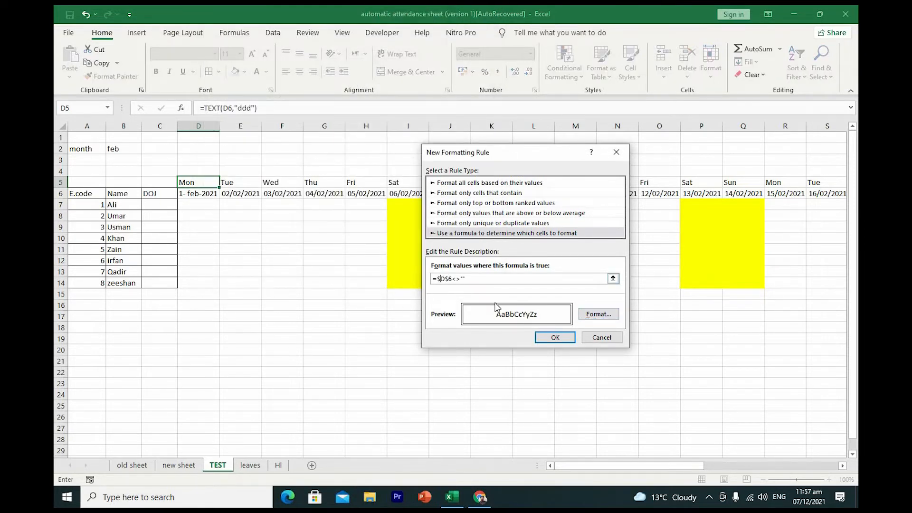
{"action": "key", "text": "BackSpace"}
{"action": "left_click", "coordinate": [554, 338]}
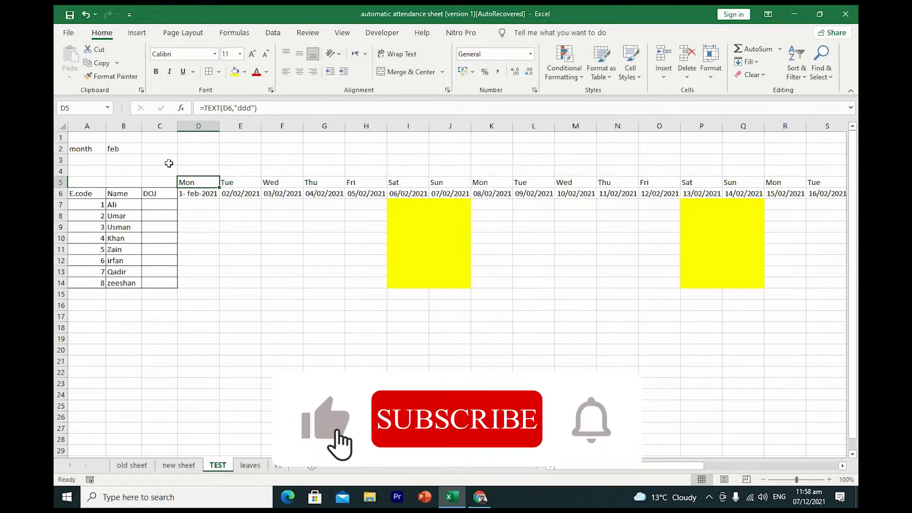
Step: Copy the formatting of D5 onto the whole attendance grid D5:AH14 with Format Painter
{"action": "left_click", "coordinate": [112, 76]}
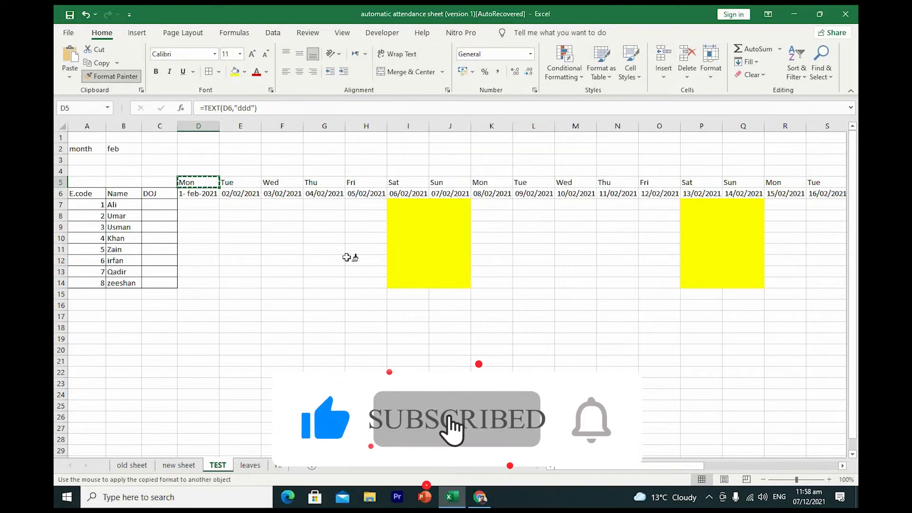
{"action": "mouse_move", "coordinate": [347, 257]}
{"action": "left_mouse_down"}
{"action": "mouse_move", "coordinate": [358, 278]}
{"action": "mouse_move", "coordinate": [490, 287]}
{"action": "mouse_move", "coordinate": [767, 295]}
{"action": "mouse_move", "coordinate": [852, 285]}
{"action": "mouse_move", "coordinate": [708, 291]}
{"action": "mouse_move", "coordinate": [690, 279]}
{"action": "mouse_move", "coordinate": [711, 280]}
{"action": "mouse_move", "coordinate": [683, 281]}
{"action": "mouse_move", "coordinate": [786, 284]}
{"action": "mouse_move", "coordinate": [665, 264]}
{"action": "mouse_move", "coordinate": [667, 289]}
{"action": "mouse_move", "coordinate": [670, 278]}
{"action": "mouse_move", "coordinate": [801, 276]}
{"action": "left_mouse_up"}
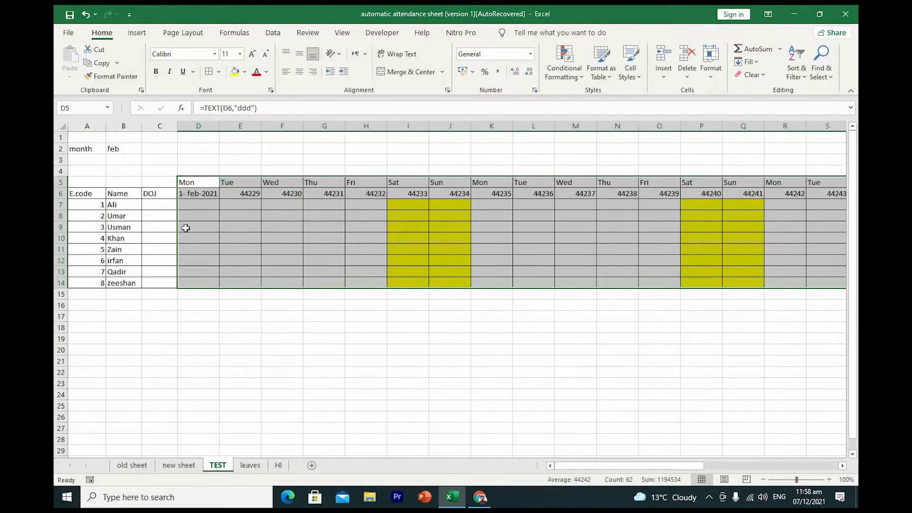
{"action": "left_click", "coordinate": [280, 319]}
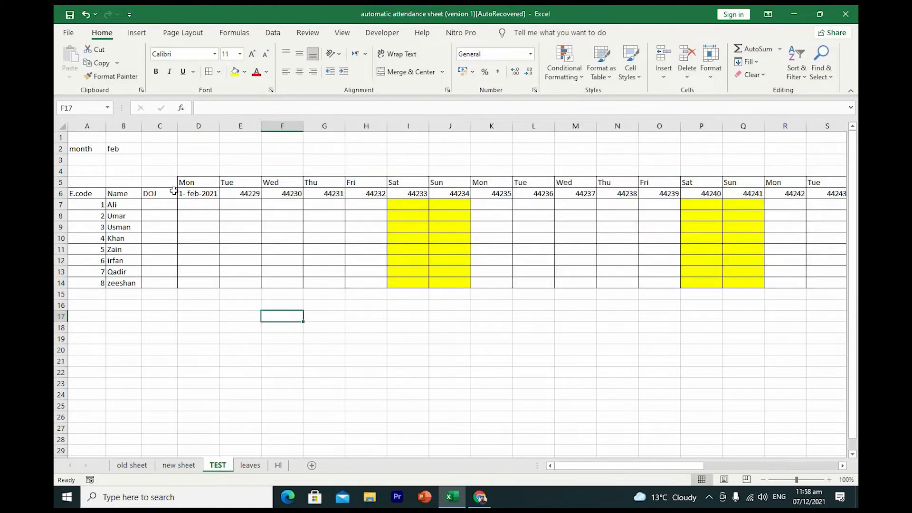
Step: Set the month in B2 to jan and check the grid borders through to the last January column
{"action": "left_click", "coordinate": [112, 148]}
{"action": "type", "text": "jan"}
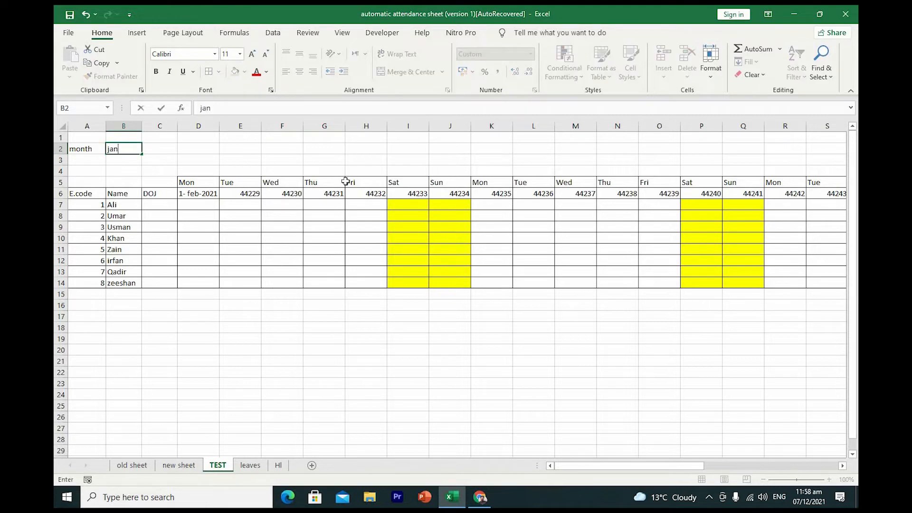
{"action": "key", "text": "Return"}
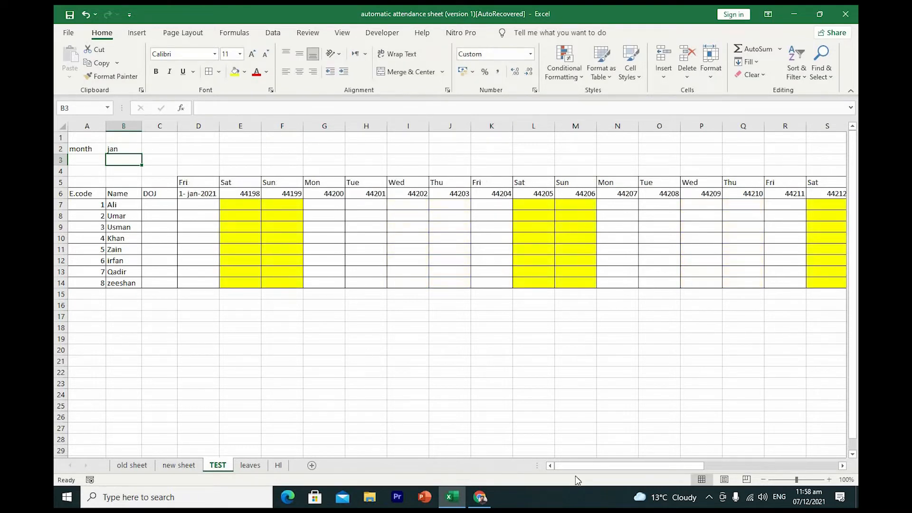
{"action": "left_click_drag", "start_coordinate": [580, 469], "coordinate": [769, 480]}
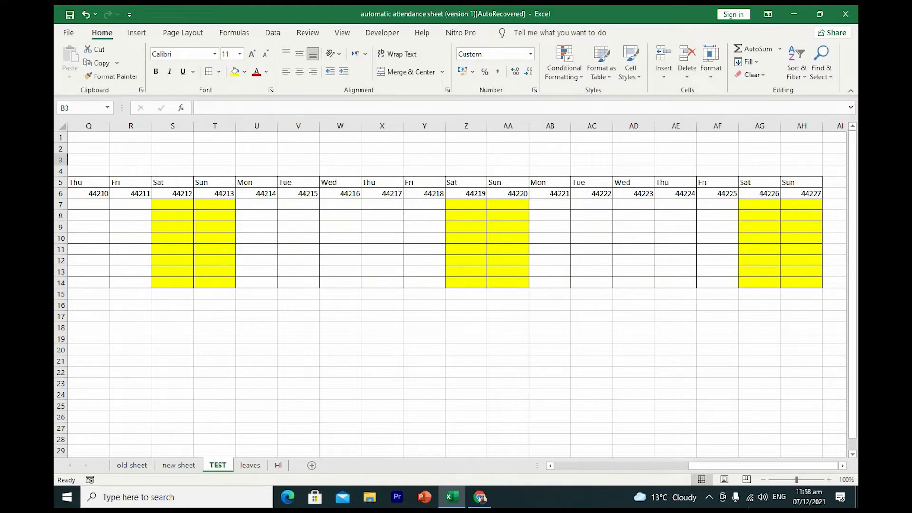
{"action": "left_click_drag", "start_coordinate": [702, 474], "coordinate": [562, 472]}
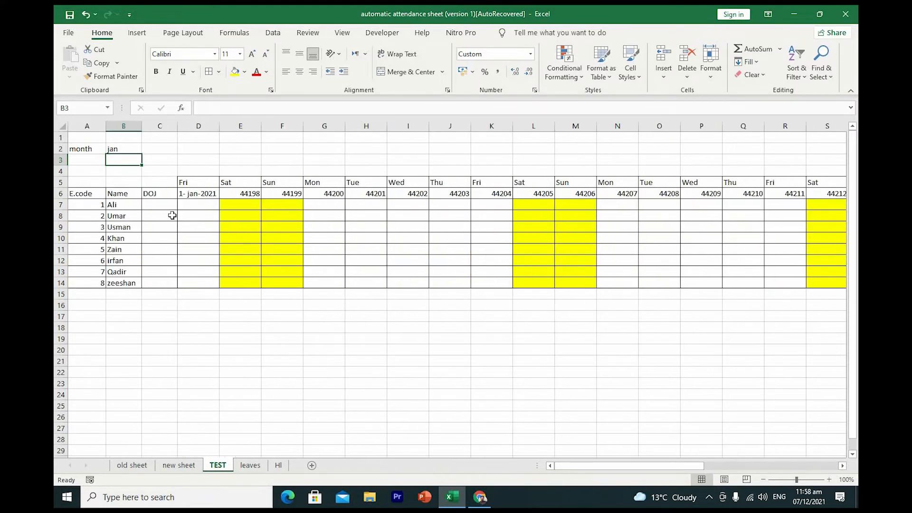
Step: Format the date row D6:AH6 as day-month-year dates and check both ends of the row
{"action": "left_click_drag", "start_coordinate": [188, 194], "coordinate": [775, 194]}
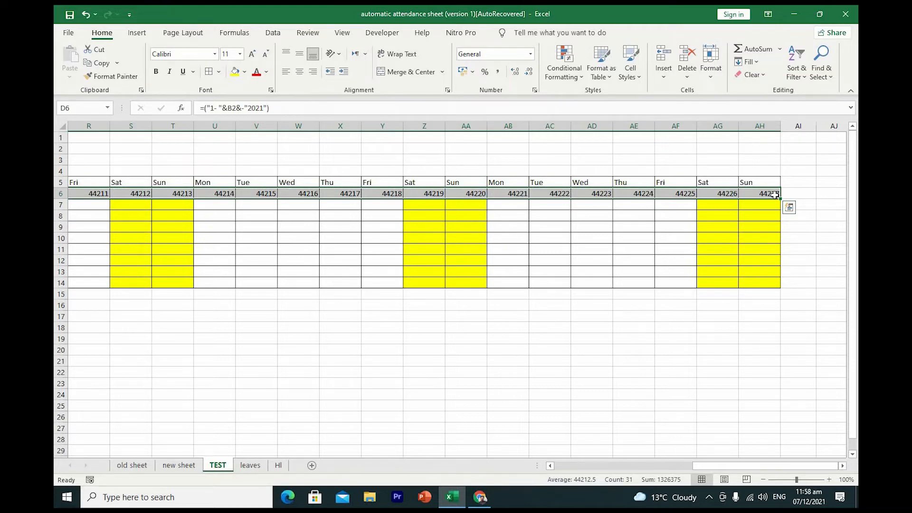
{"action": "key", "text": "ctrl+shift+3"}
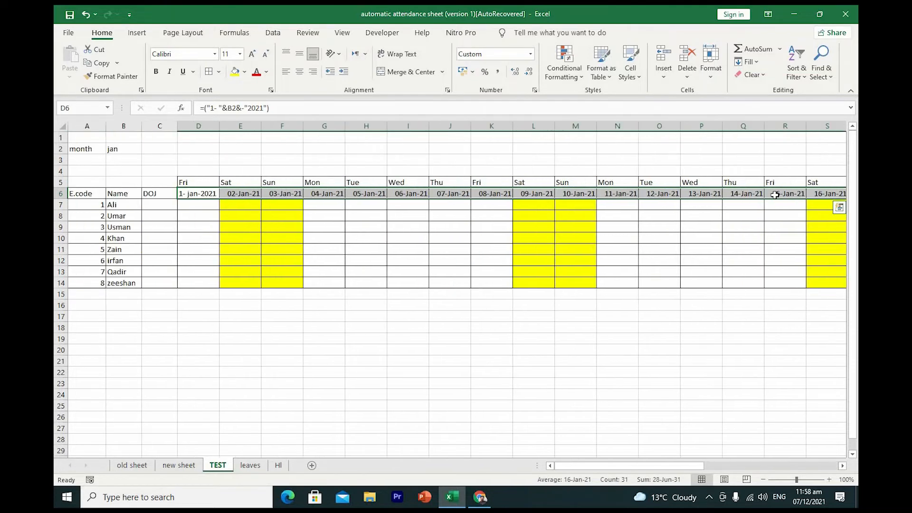
{"action": "left_click_drag", "start_coordinate": [570, 466], "coordinate": [836, 424]}
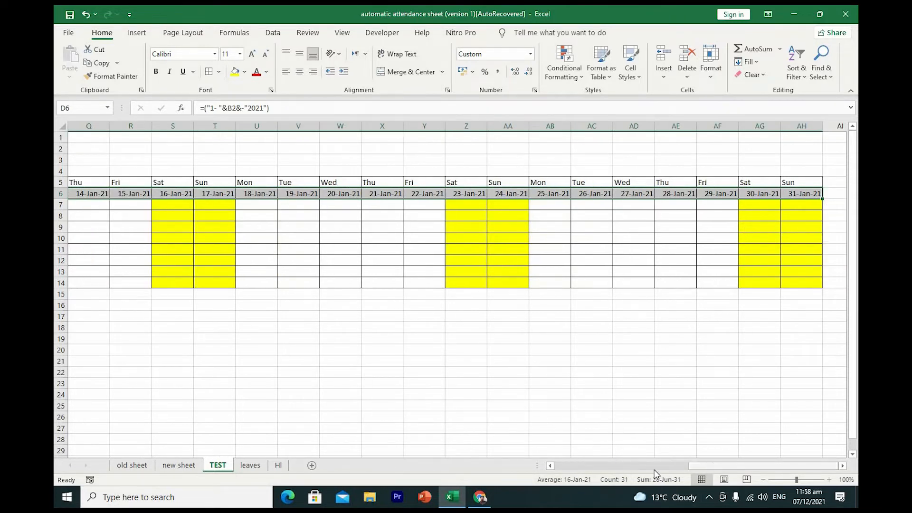
{"action": "left_click_drag", "start_coordinate": [694, 466], "coordinate": [558, 467]}
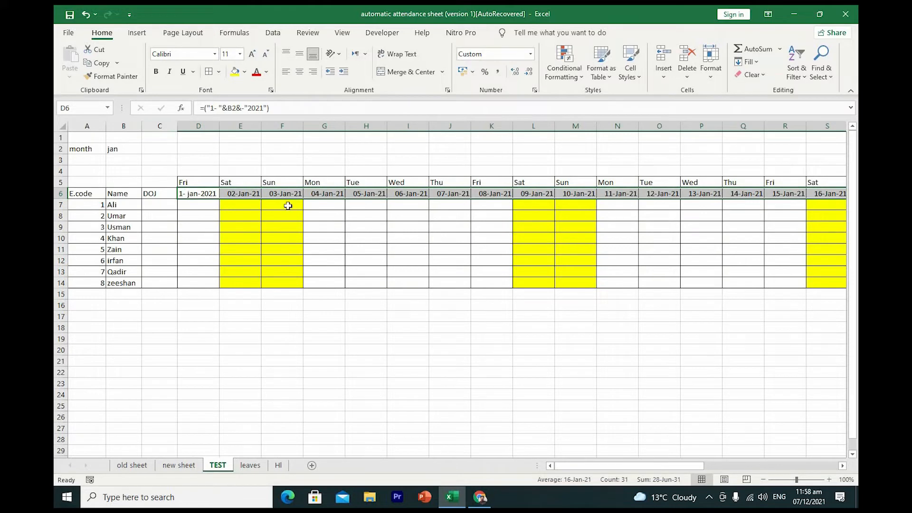
Step: Set the month in B2 to feb and check the borders at the end of the February grid
{"action": "left_click", "coordinate": [124, 151]}
{"action": "type", "text": "feb"}
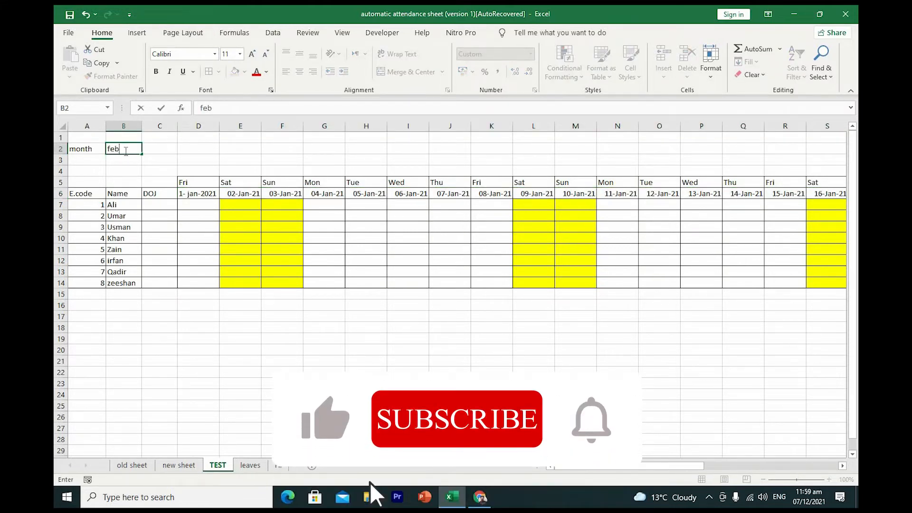
{"action": "key", "text": "Return"}
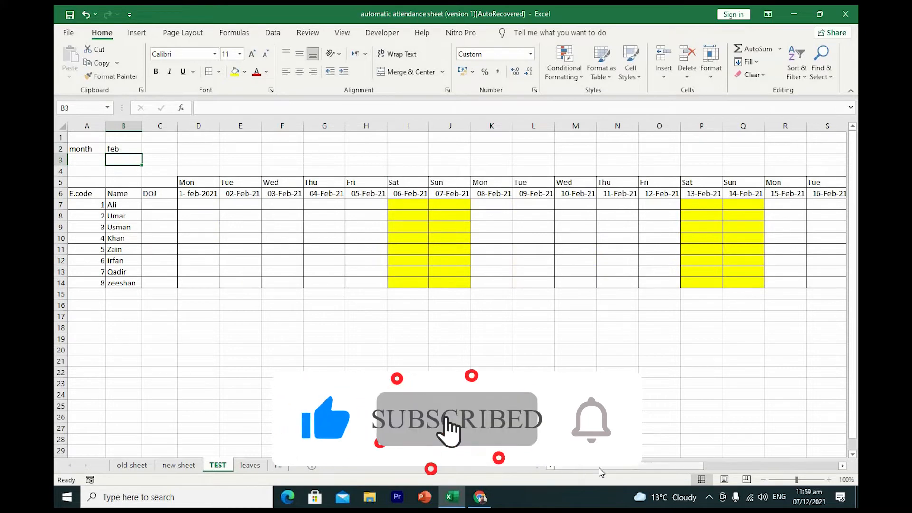
{"action": "scroll", "coordinate": [698, 375], "scroll_direction": "right", "scroll_amount": 5}
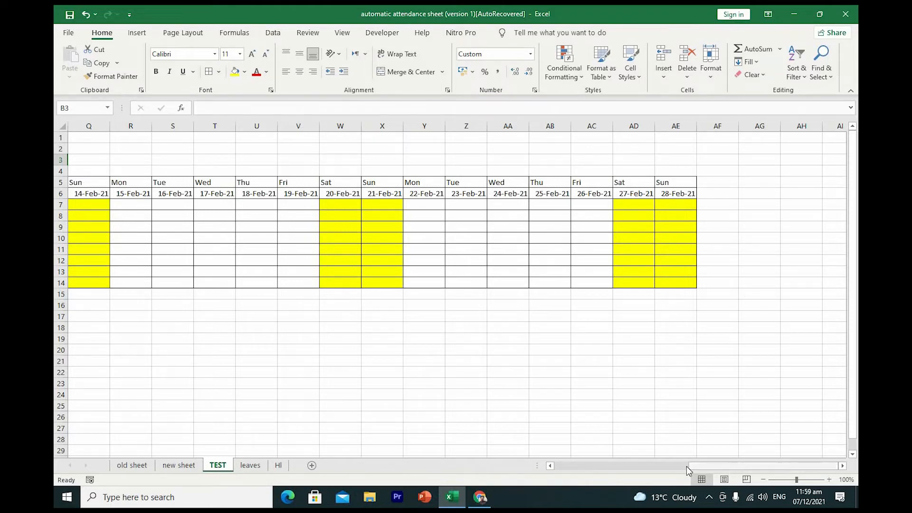
{"action": "left_click_drag", "start_coordinate": [740, 468], "coordinate": [583, 469]}
Step: Set the month in B2 to mar and check the dates and borders across the March grid
{"action": "left_click", "coordinate": [123, 149]}
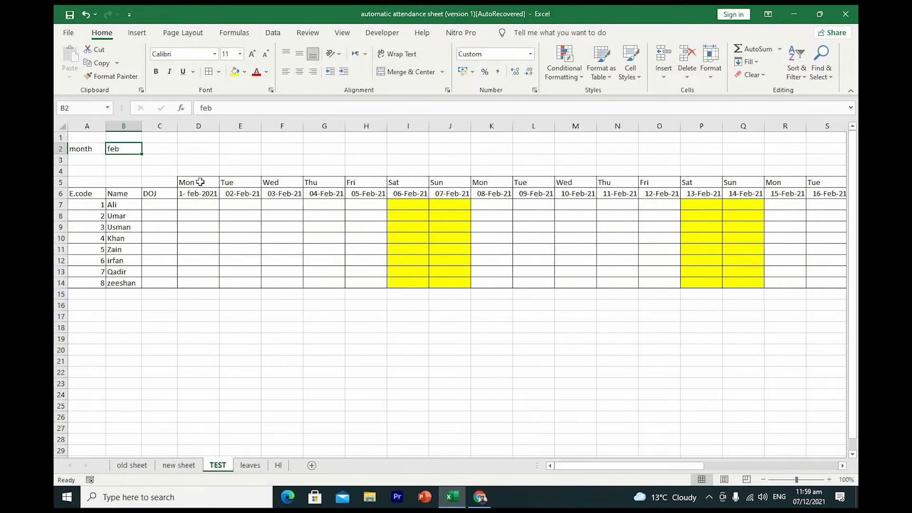
{"action": "type", "text": "mar"}
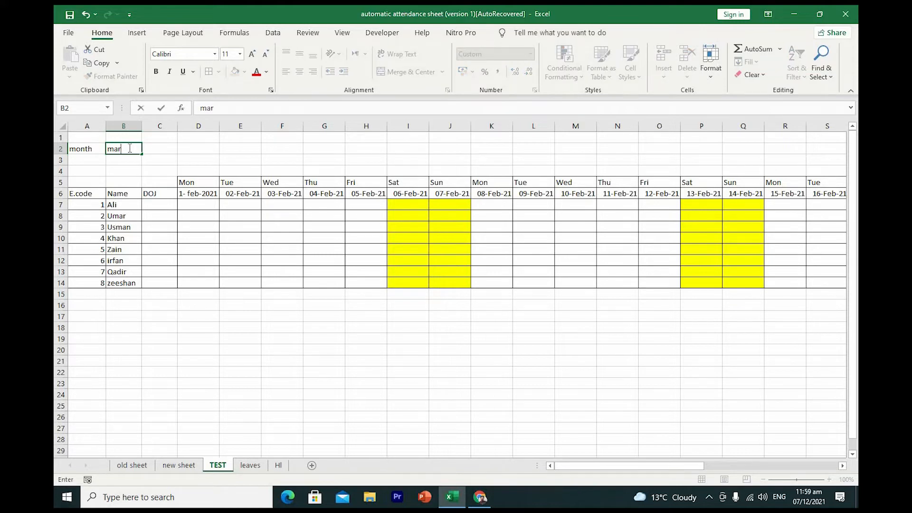
{"action": "key", "text": "Return"}
{"action": "left_click_drag", "start_coordinate": [580, 468], "coordinate": [60, 125]}
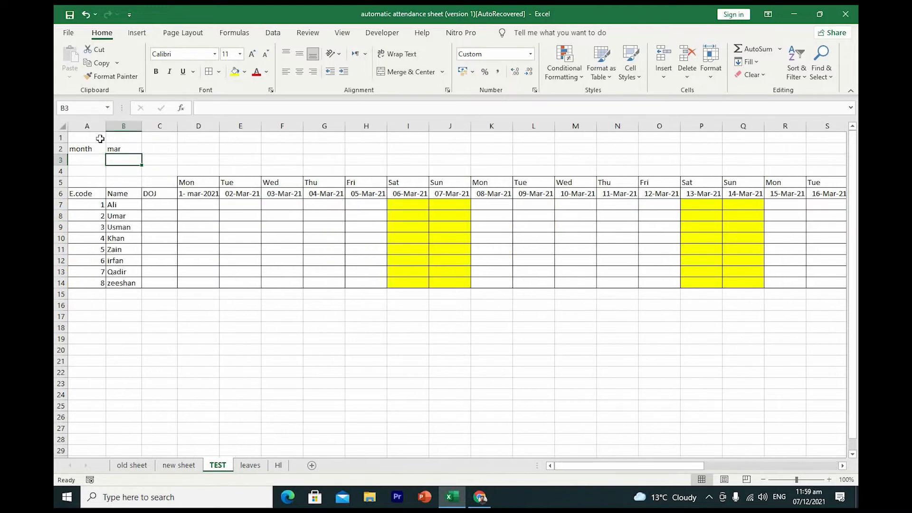
Step: Set the month in B2 to june to update the attendance grid
{"action": "left_click", "coordinate": [121, 149]}
{"action": "type", "text": "j"}
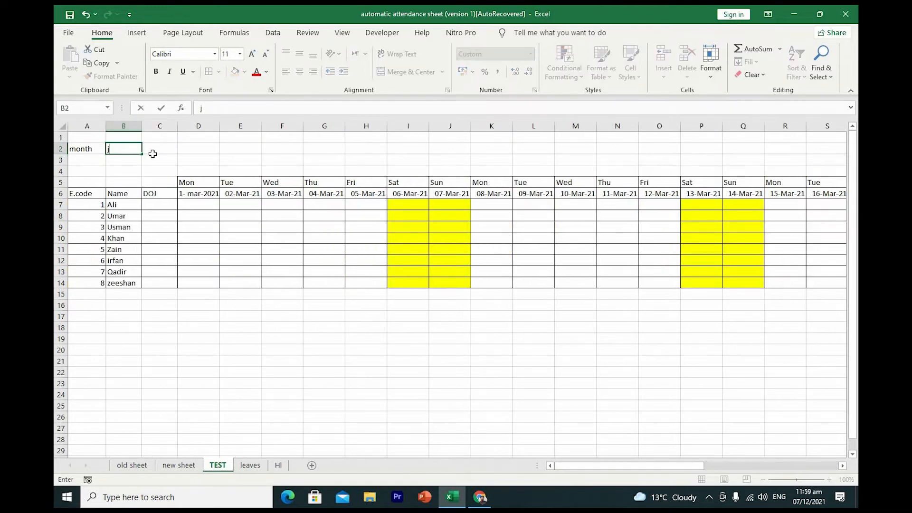
{"action": "type", "text": "une"}
{"action": "key", "text": "Return"}
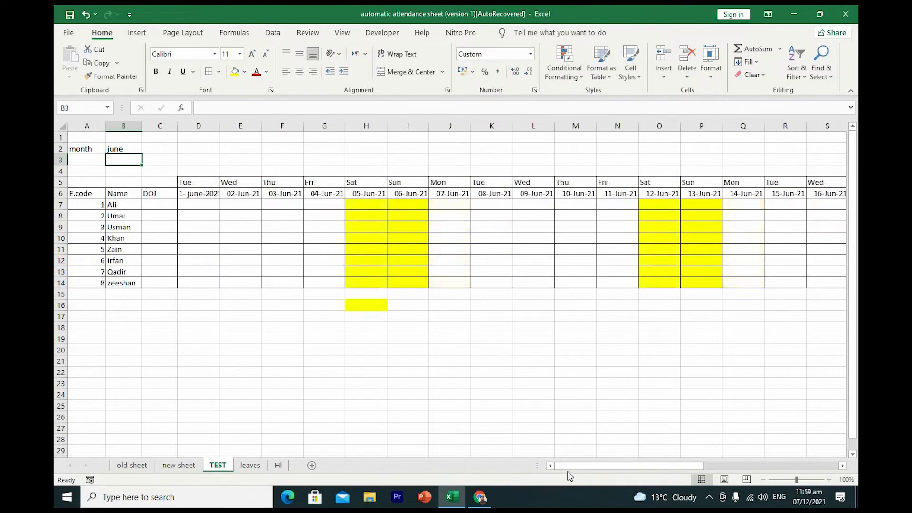
Step: Clear everything, including the leftover yellow fill, from cell H16 below the attendance grid
{"action": "left_click_drag", "start_coordinate": [605, 467], "coordinate": [490, 448]}
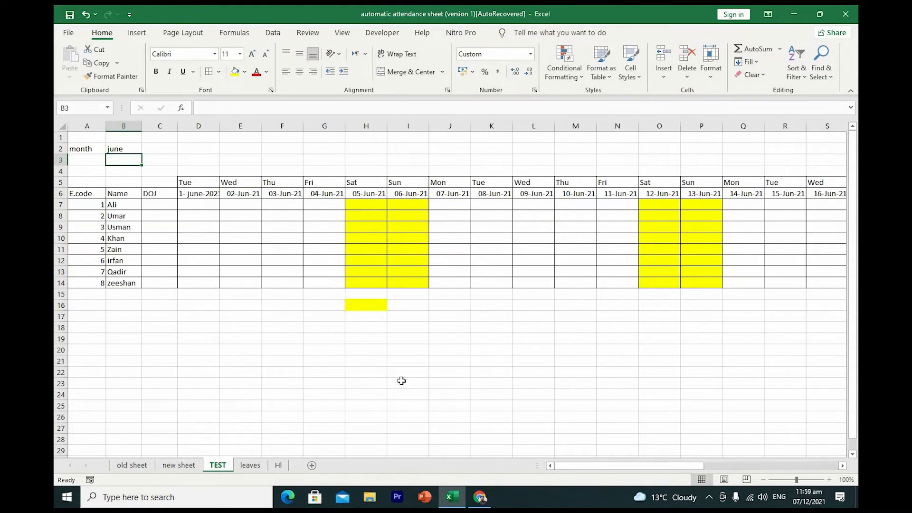
{"action": "left_click", "coordinate": [418, 315]}
{"action": "left_click", "coordinate": [362, 304]}
{"action": "left_click", "coordinate": [750, 75]}
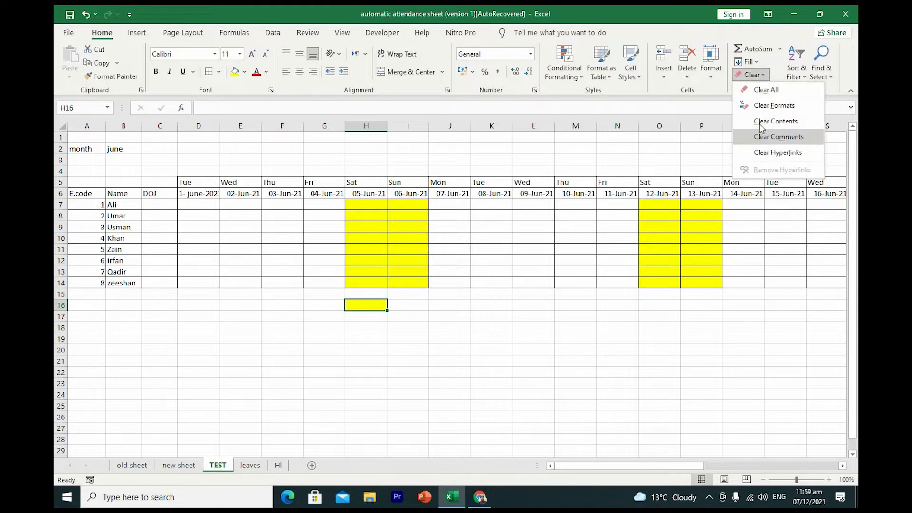
{"action": "left_click", "coordinate": [764, 90]}
{"action": "left_click", "coordinate": [542, 327]}
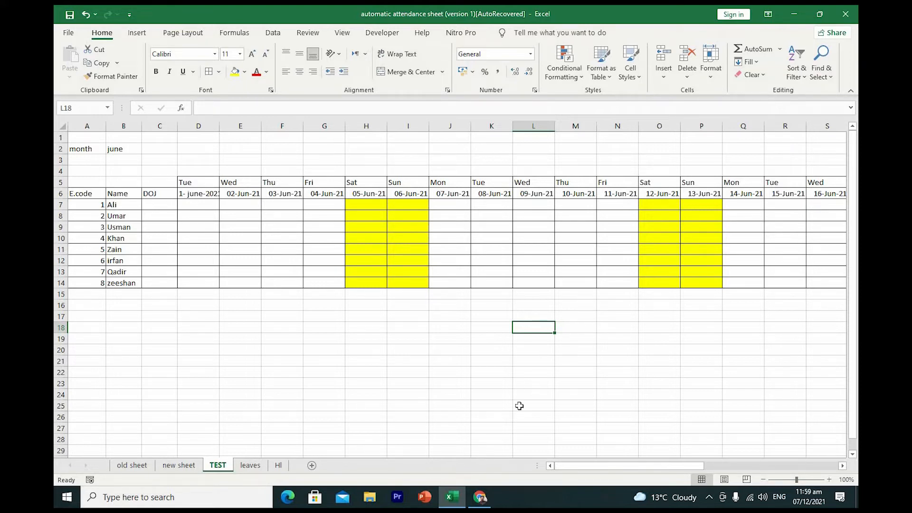
{"action": "left_click_drag", "start_coordinate": [616, 465], "coordinate": [509, 480]}
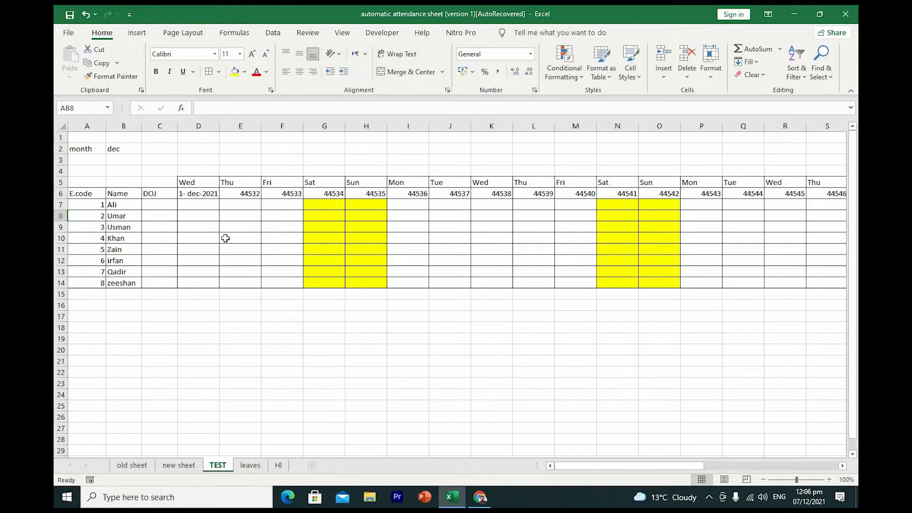
Step: Create a formula-based conditional formatting rule for cell D5 with the formula =countif(HI!$A:$A,TEST!$D$6)>0
{"action": "left_click", "coordinate": [195, 181]}
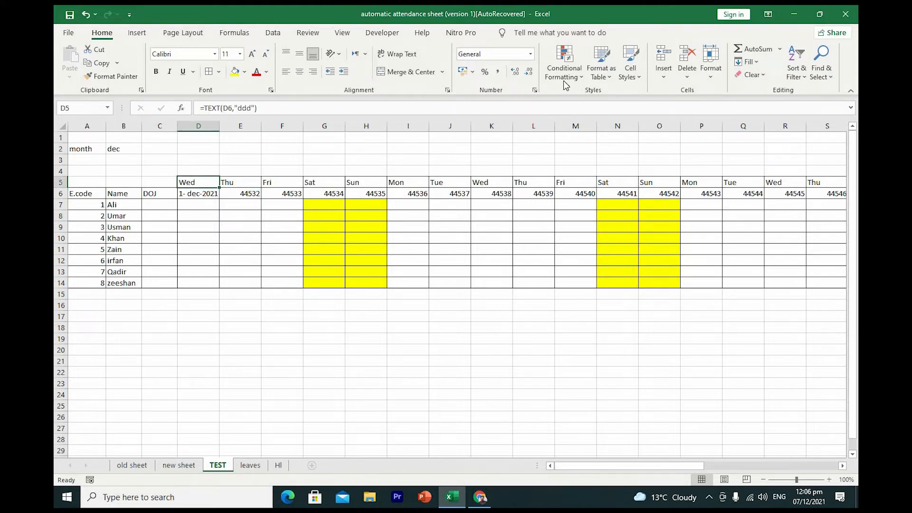
{"action": "left_click", "coordinate": [580, 77]}
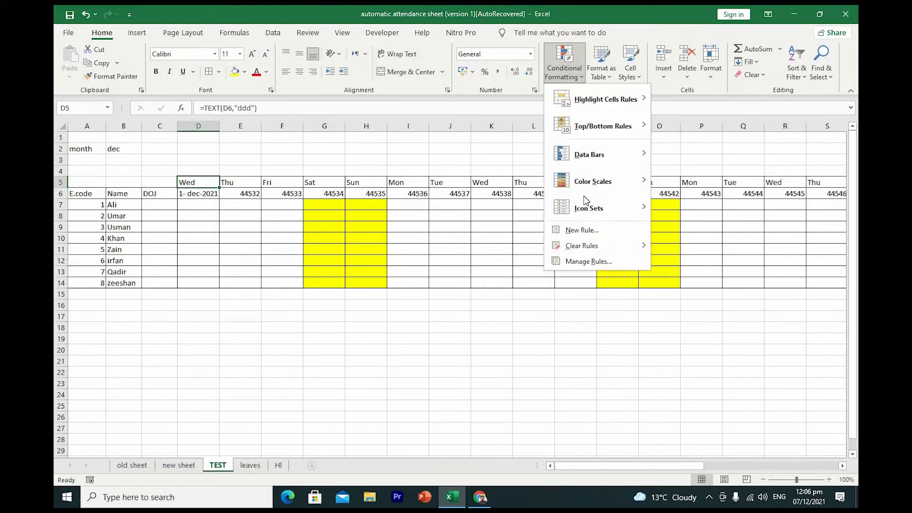
{"action": "left_click", "coordinate": [581, 230]}
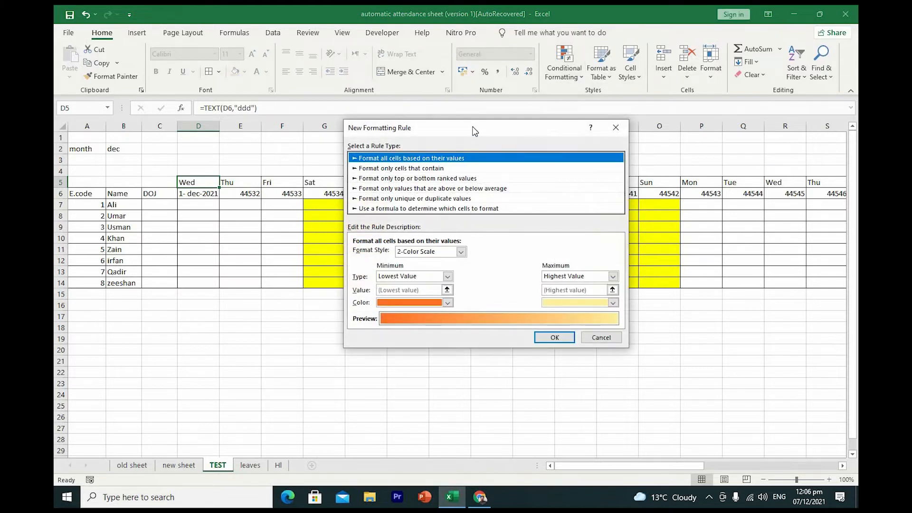
{"action": "left_click_drag", "start_coordinate": [474, 131], "coordinate": [541, 136]}
{"action": "left_click", "coordinate": [455, 213]}
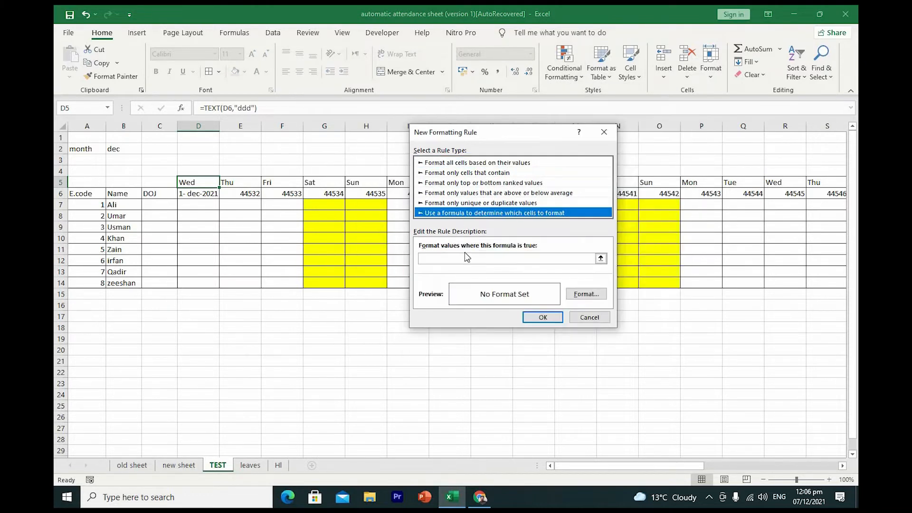
{"action": "key", "text": "Tab"}
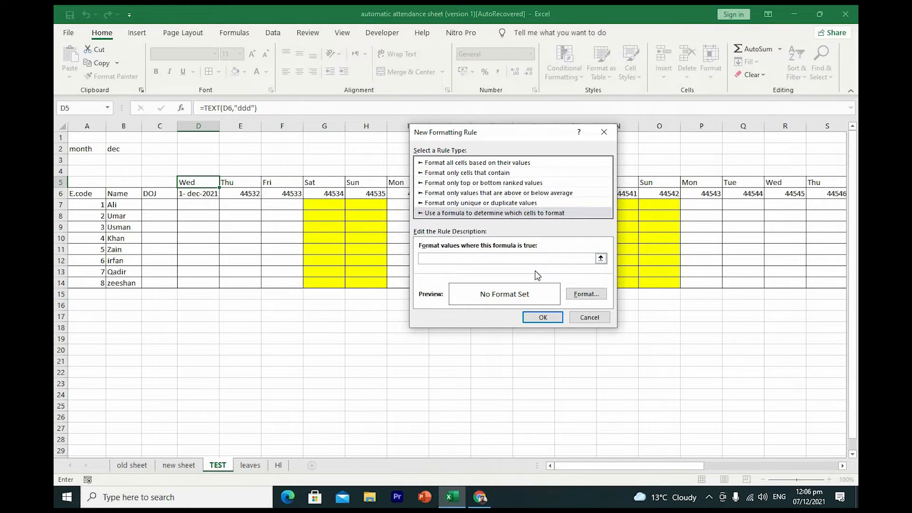
{"action": "type", "text": "=countif("}
{"action": "left_click", "coordinate": [278, 466]}
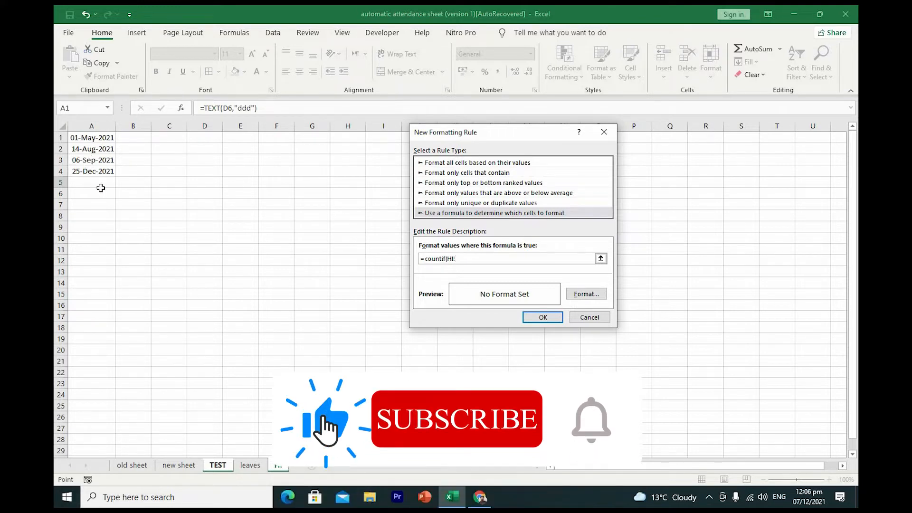
{"action": "left_click", "coordinate": [92, 125]}
{"action": "left_click", "coordinate": [503, 258]}
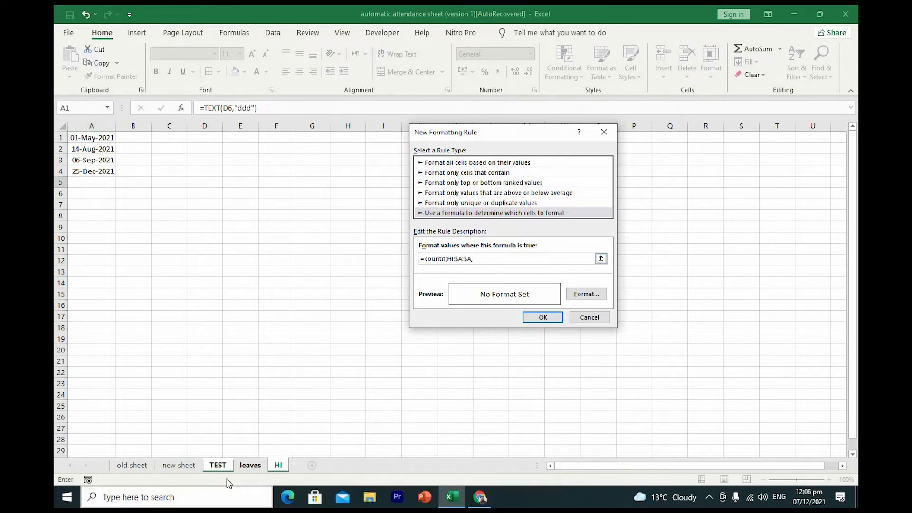
{"action": "left_click", "coordinate": [217, 465]}
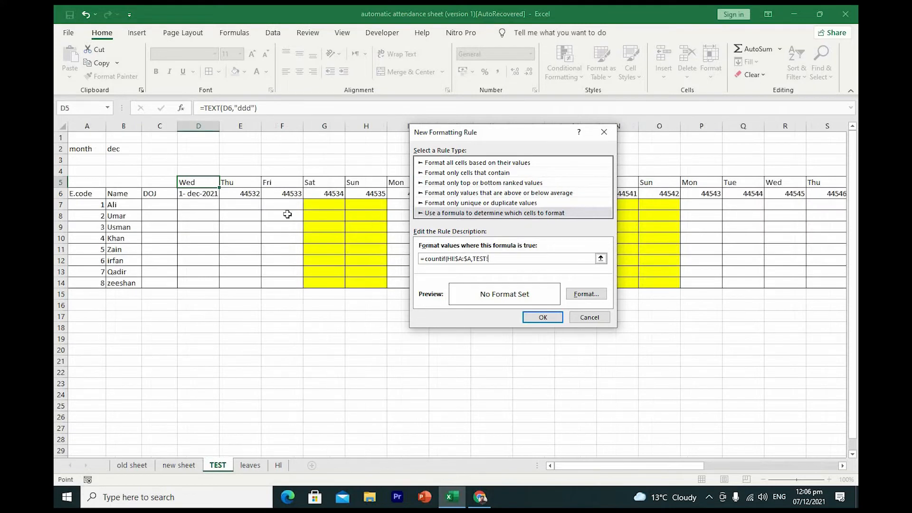
{"action": "left_click", "coordinate": [190, 194]}
{"action": "type", "text": ")"}
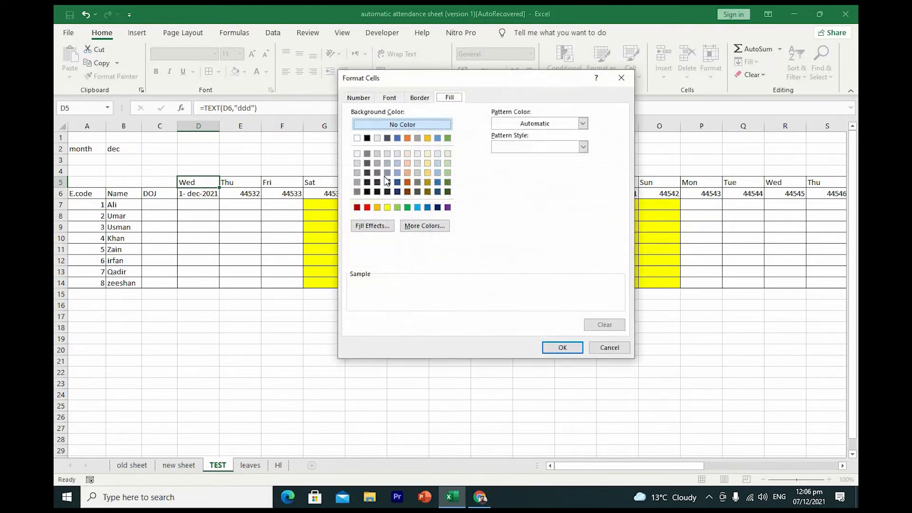
Step: Give the holiday rule a light gray background fill
{"action": "left_click", "coordinate": [357, 191]}
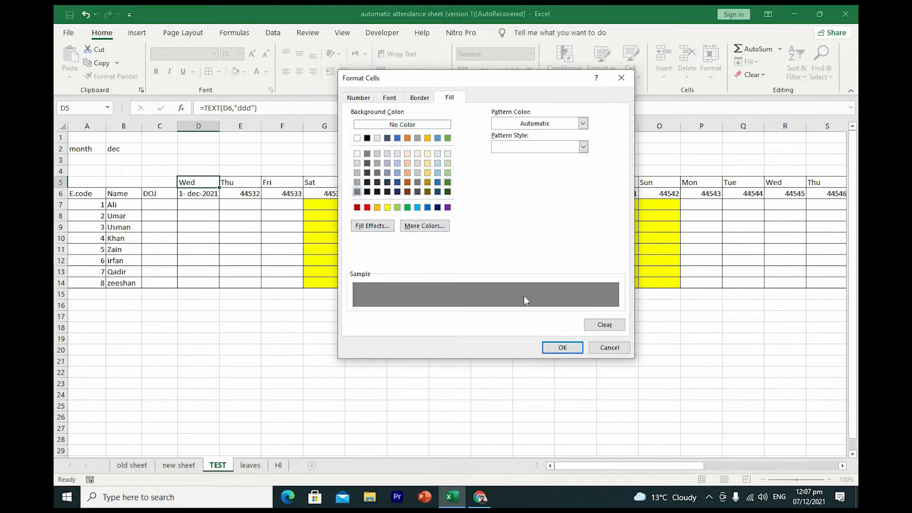
{"action": "left_click", "coordinate": [358, 173]}
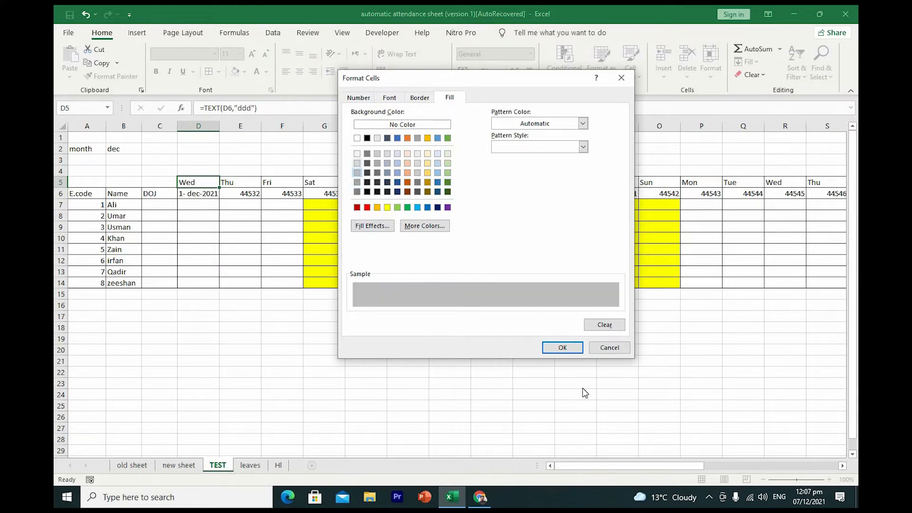
{"action": "left_click", "coordinate": [561, 348]}
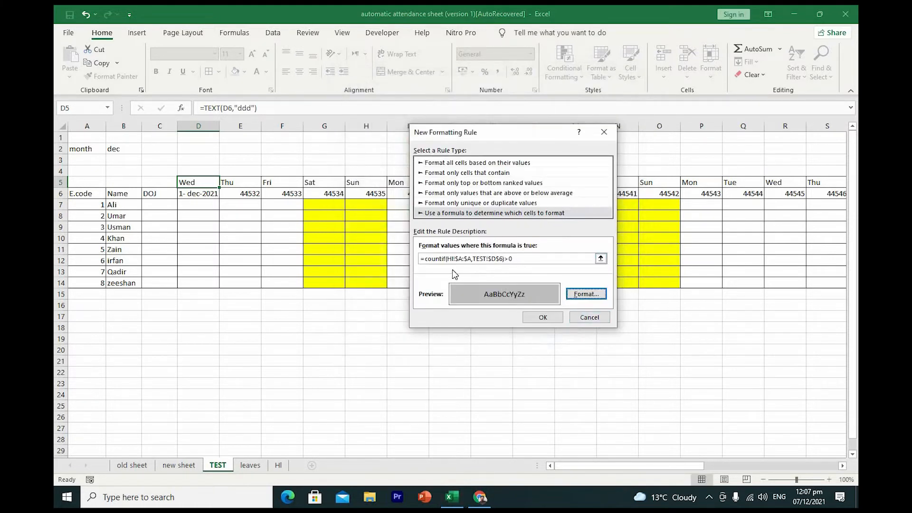
Step: Make the column of the rule formula's D6 reference relative while keeping row 6 fixed, and apply the rule
{"action": "left_click", "coordinate": [463, 259]}
{"action": "type", "text": ":"}
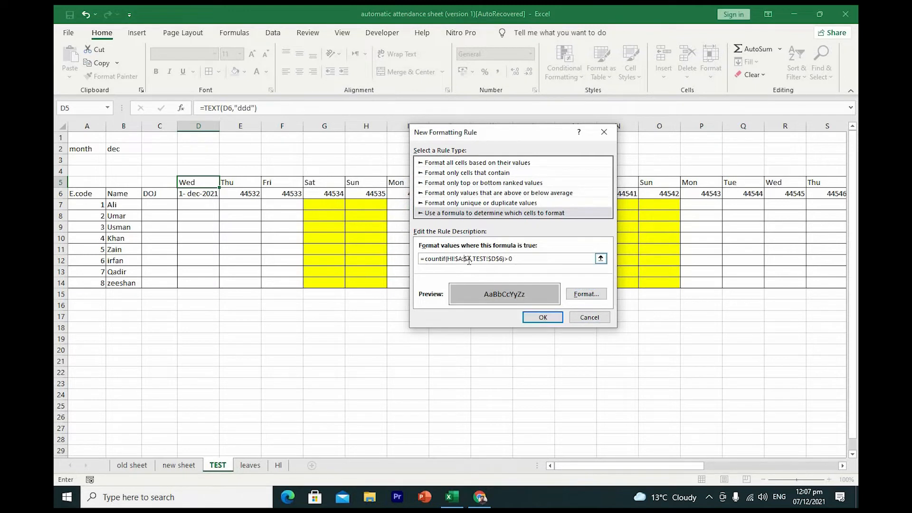
{"action": "key", "text": "F4"}
{"action": "key", "text": "F4"}
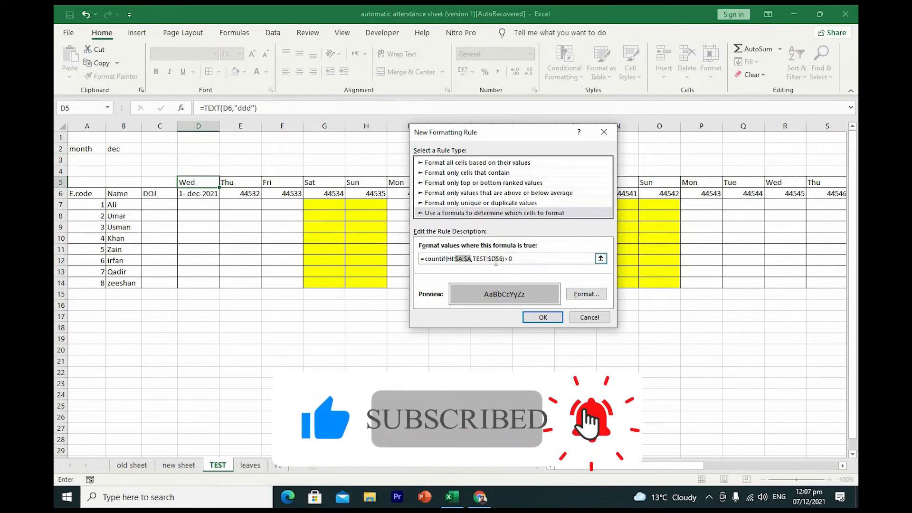
{"action": "left_click", "coordinate": [493, 261]}
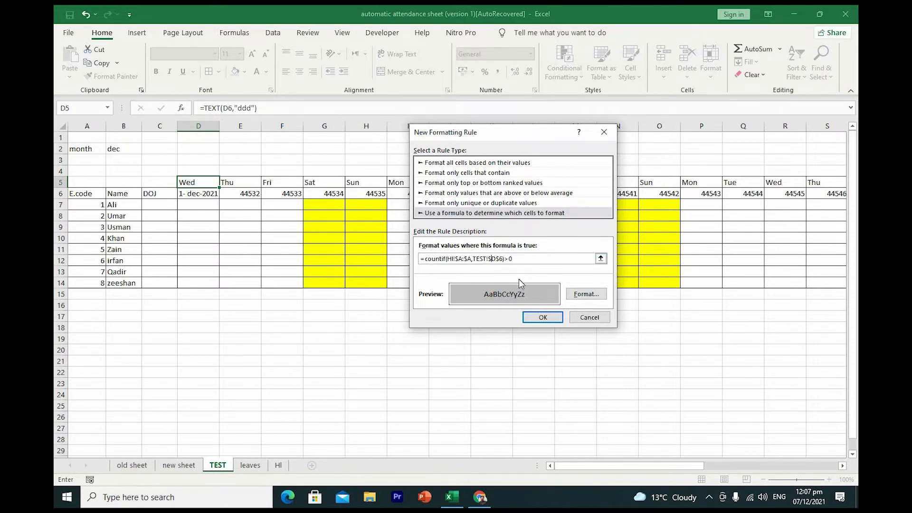
{"action": "left_click", "coordinate": [546, 319]}
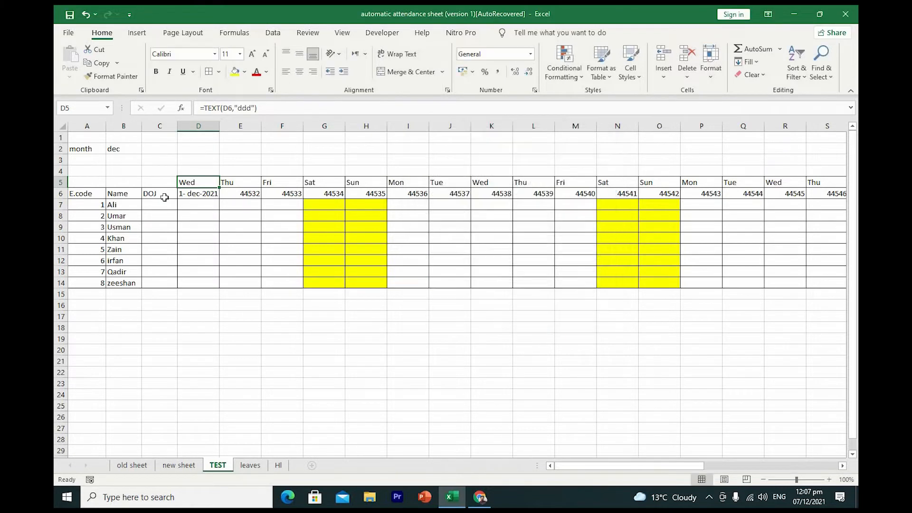
Step: Copy the formatting of D5 across the attendance grid D5:AH14 and check the end of December
{"action": "left_click", "coordinate": [109, 77]}
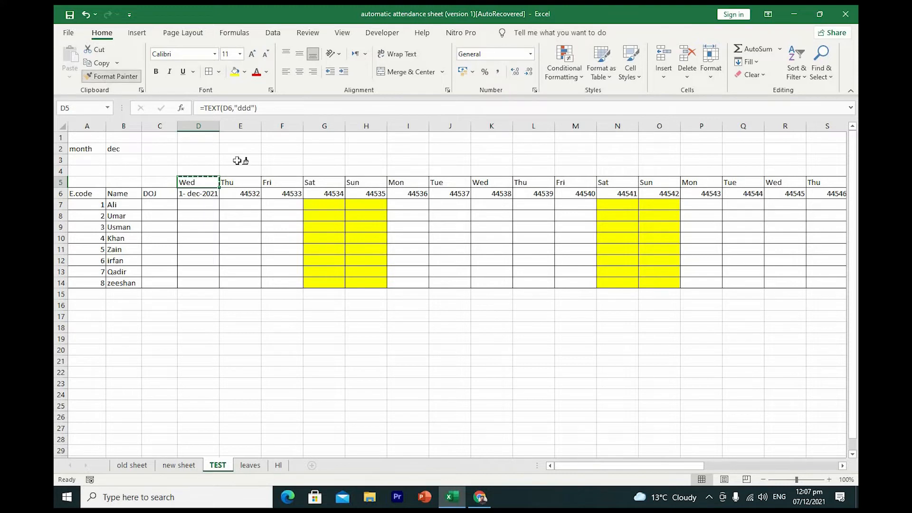
{"action": "mouse_move", "coordinate": [204, 185]}
{"action": "left_mouse_down"}
{"action": "mouse_move", "coordinate": [299, 218]}
{"action": "mouse_move", "coordinate": [853, 283]}
{"action": "mouse_move", "coordinate": [722, 275]}
{"action": "mouse_move", "coordinate": [755, 279]}
{"action": "left_mouse_up"}
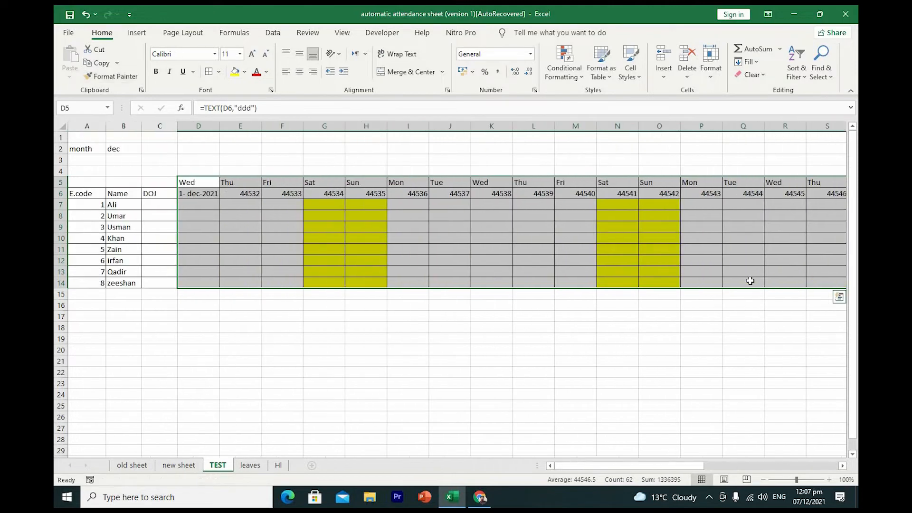
{"action": "left_click", "coordinate": [226, 204]}
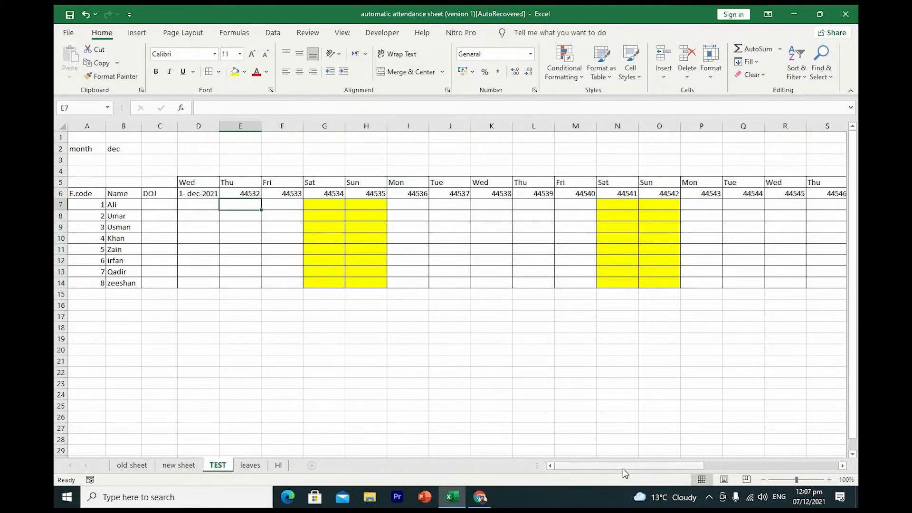
{"action": "scroll", "coordinate": [645, 312], "scroll_direction": "right", "scroll_amount": 8}
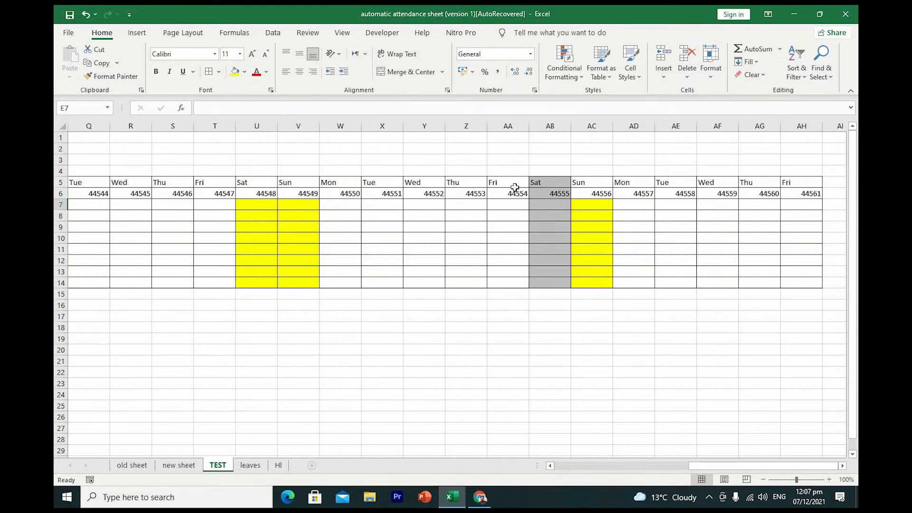
Step: Format the date row D6:AH6 as day-month-year dates and check the 25-Dec-21 holiday column
{"action": "left_click_drag", "start_coordinate": [715, 472], "coordinate": [580, 472]}
{"action": "left_click_drag", "start_coordinate": [198, 194], "coordinate": [766, 201]}
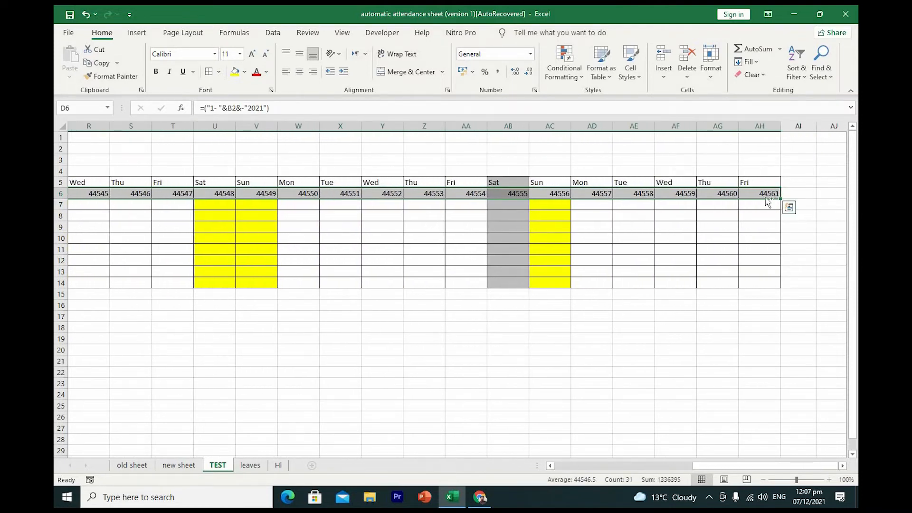
{"action": "key", "text": "ctrl+shift+3"}
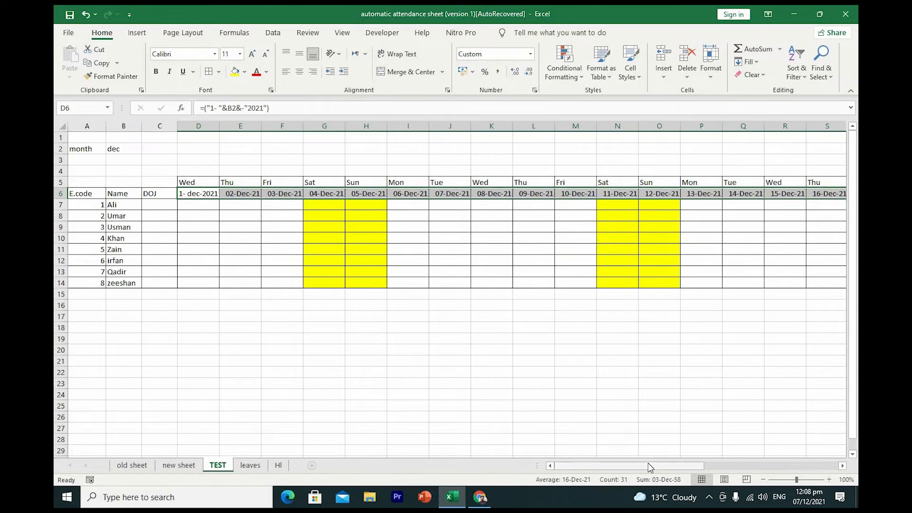
{"action": "left_click", "coordinate": [193, 194]}
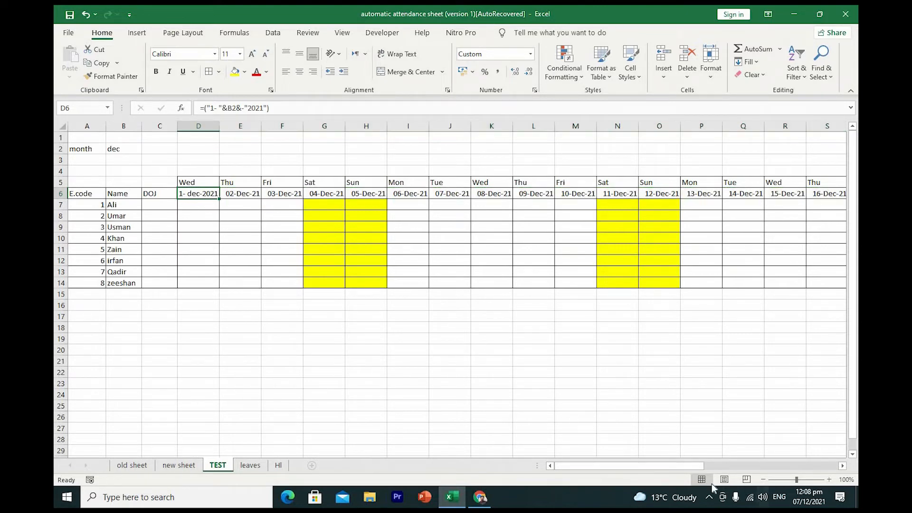
{"action": "left_click_drag", "start_coordinate": [646, 466], "coordinate": [810, 466]}
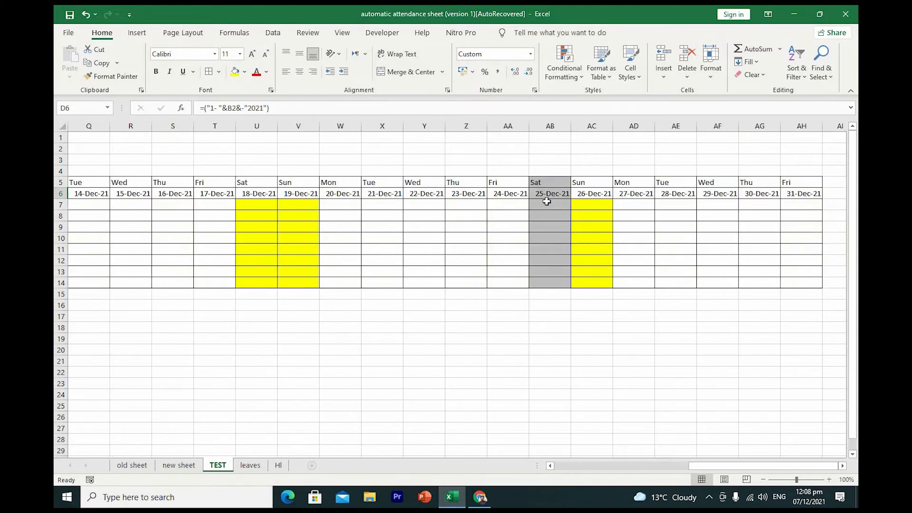
{"action": "left_click_drag", "start_coordinate": [546, 185], "coordinate": [550, 284]}
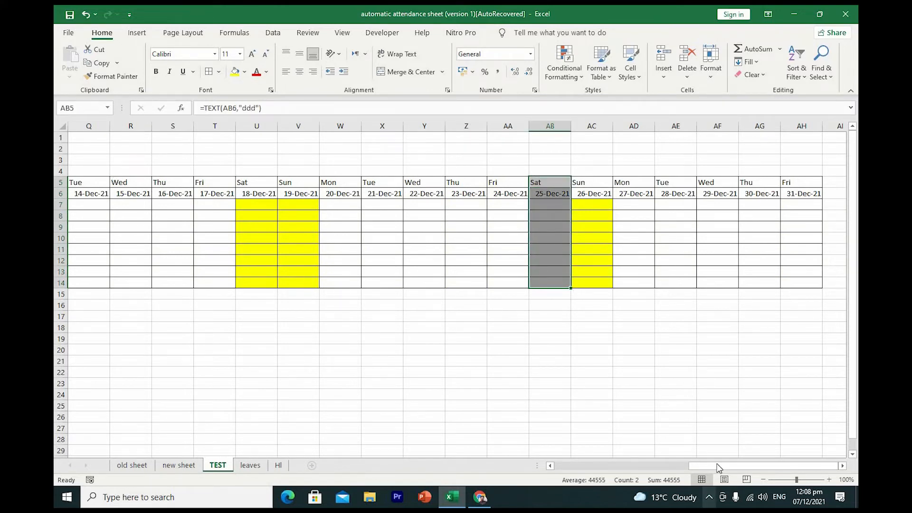
Step: Set the month in B2 to may and check the holiday highlight in the 1 May column
{"action": "left_click_drag", "start_coordinate": [718, 467], "coordinate": [604, 470]}
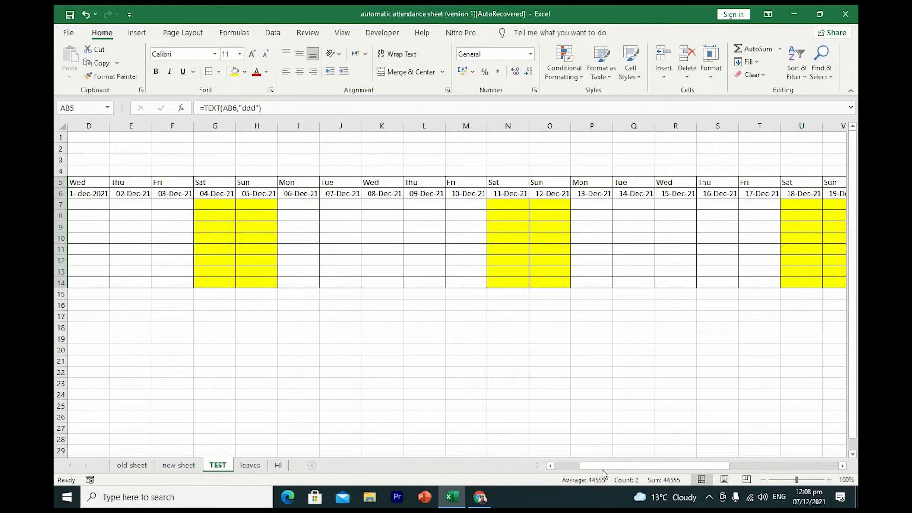
{"action": "left_click", "coordinate": [540, 470]}
{"action": "left_click", "coordinate": [125, 157]}
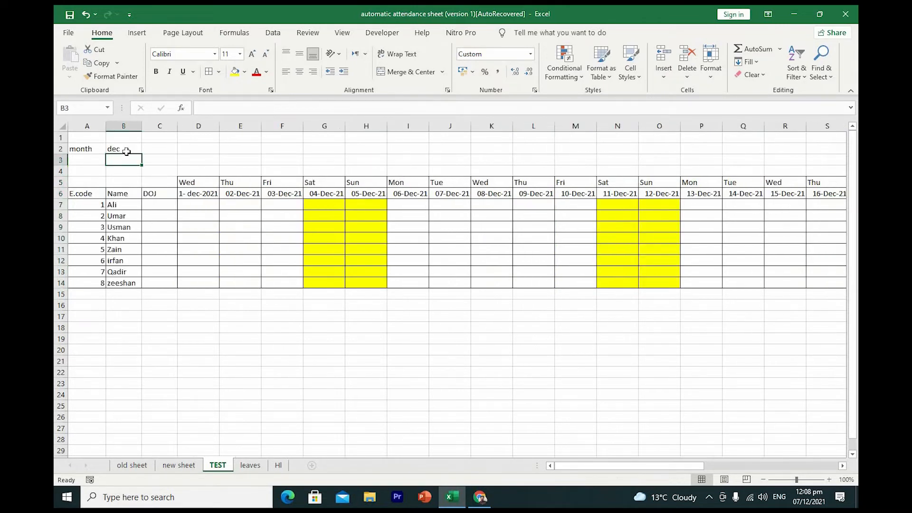
{"action": "left_click", "coordinate": [127, 150]}
{"action": "type", "text": "may"}
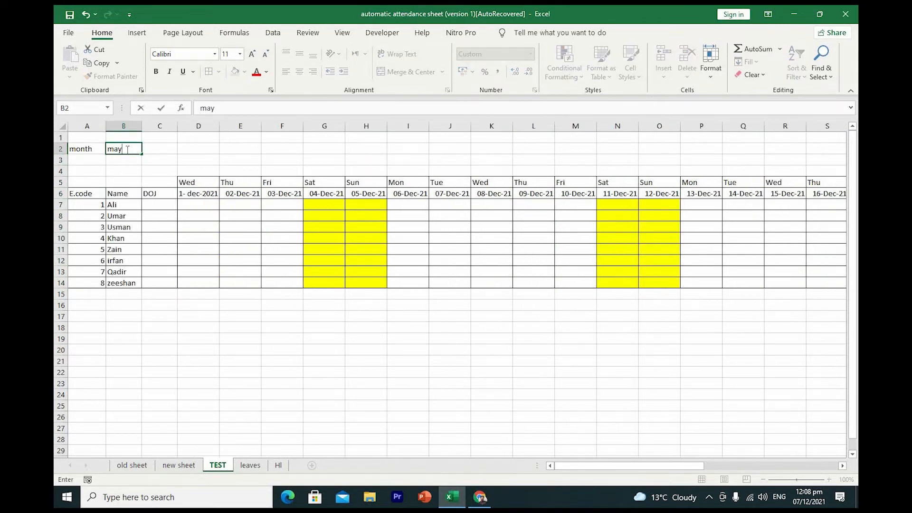
{"action": "key", "text": "Return"}
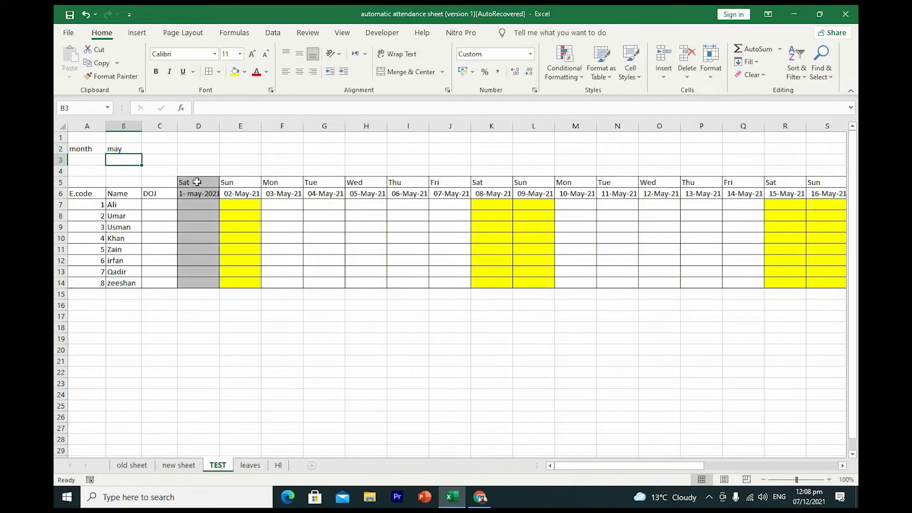
{"action": "left_click_drag", "start_coordinate": [197, 183], "coordinate": [207, 279]}
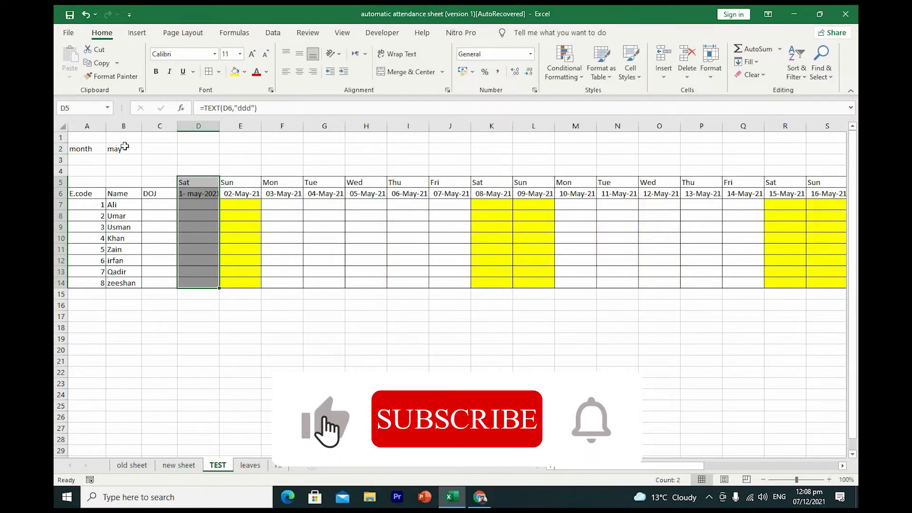
{"action": "left_click", "coordinate": [129, 149]}
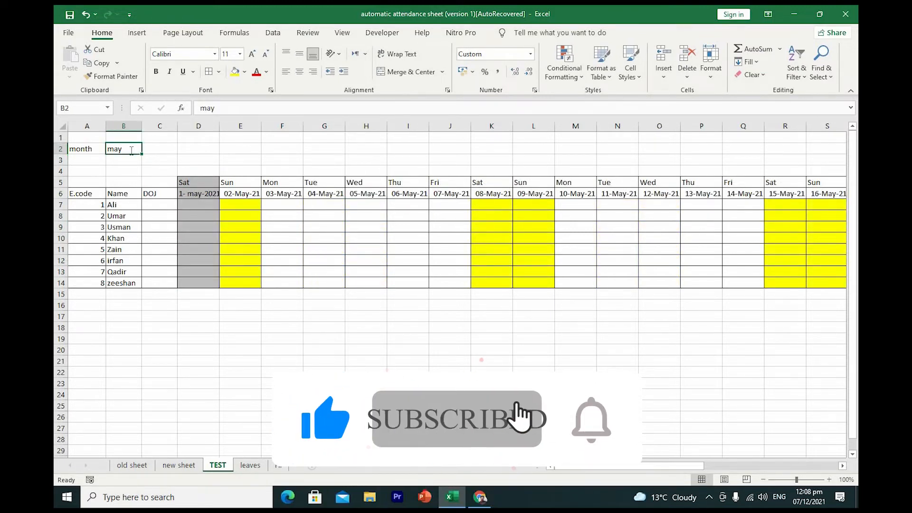
Step: Test the public-holiday highlight by setting the month in B2 to aug and after that to sep
{"action": "type", "text": "aug"}
{"action": "key", "text": "Return"}
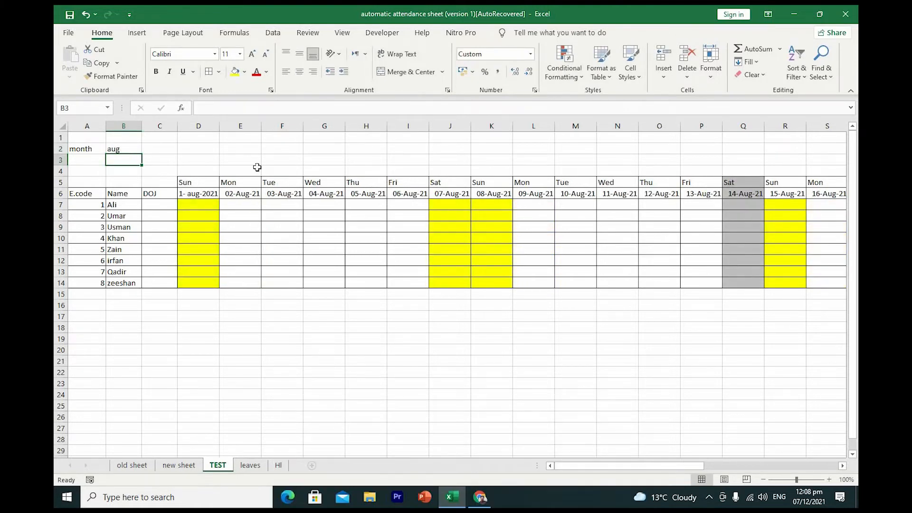
{"action": "left_click", "coordinate": [111, 150]}
{"action": "type", "text": "sep"}
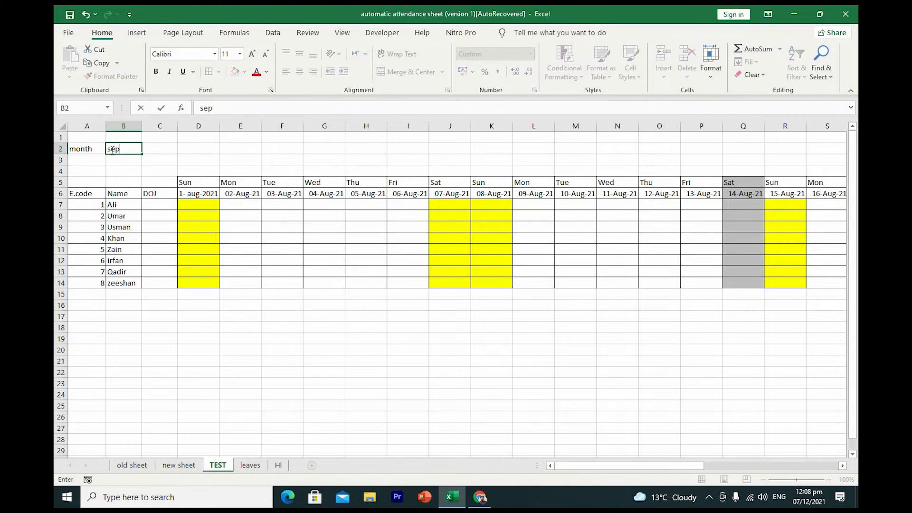
{"action": "key", "text": "Return"}
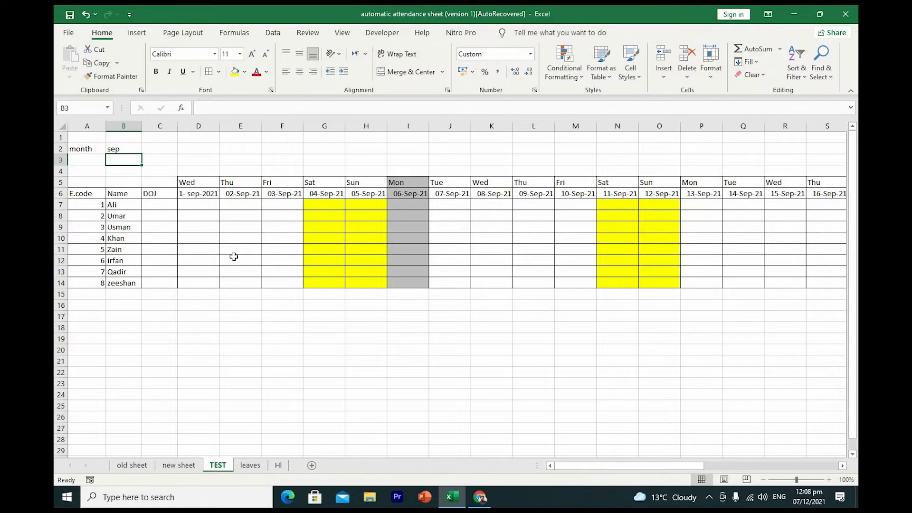
Step: Review the holiday dates in column A of the HI sheet and the matching 06-Sep-21 column on the TEST sheet
{"action": "left_click", "coordinate": [279, 466]}
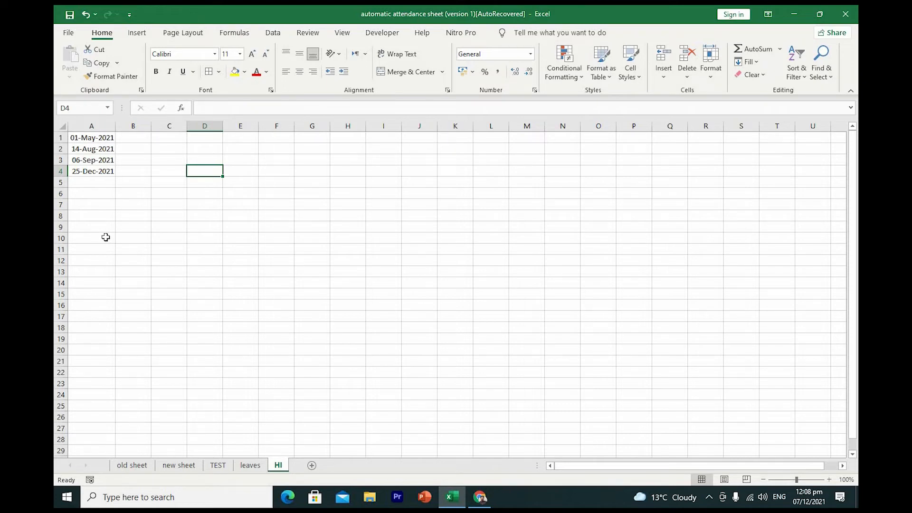
{"action": "left_click_drag", "start_coordinate": [83, 138], "coordinate": [81, 333]}
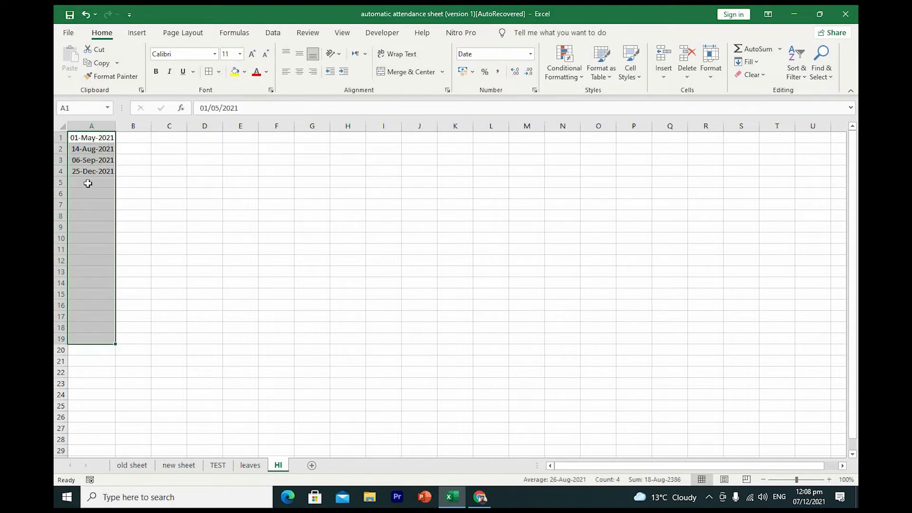
{"action": "left_click", "coordinate": [87, 182]}
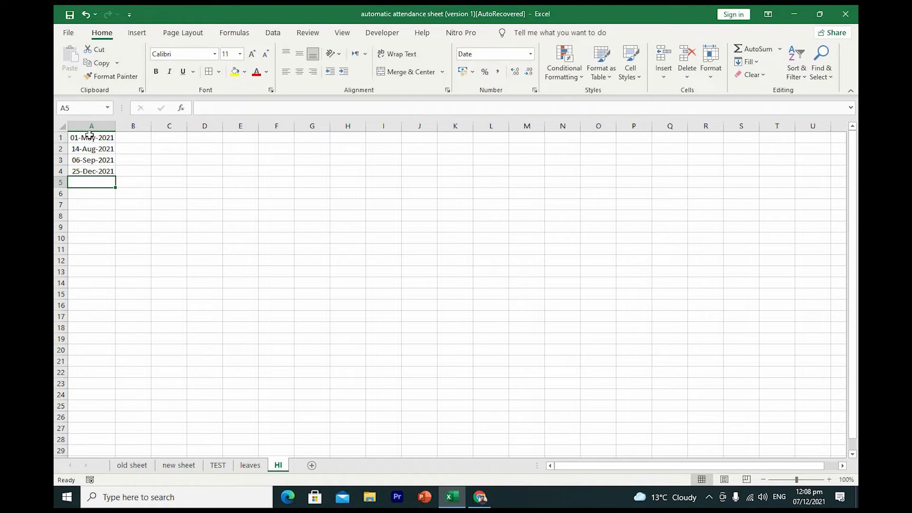
{"action": "left_click_drag", "start_coordinate": [90, 135], "coordinate": [95, 305]}
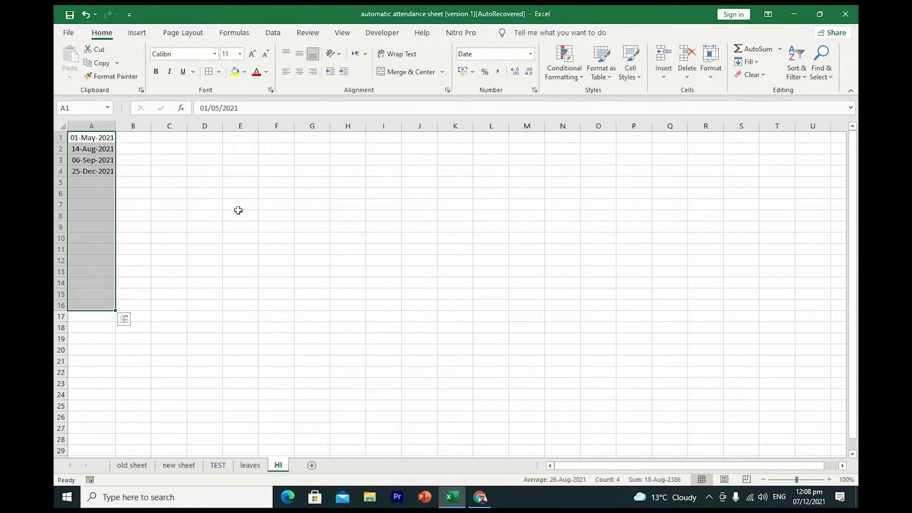
{"action": "left_click", "coordinate": [217, 466]}
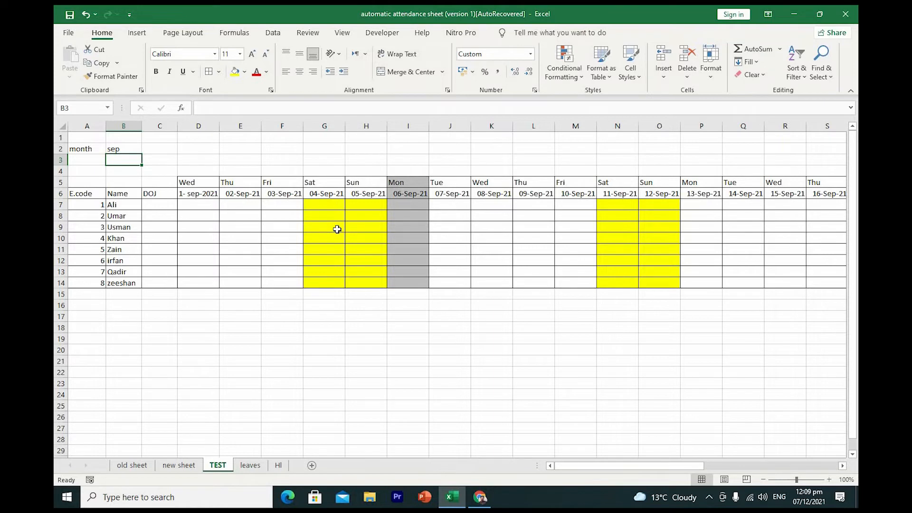
{"action": "left_click_drag", "start_coordinate": [413, 182], "coordinate": [420, 282]}
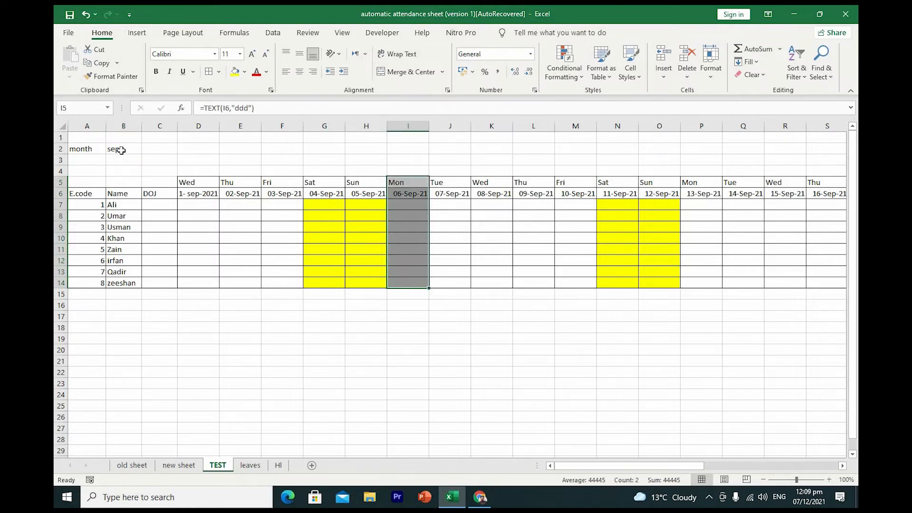
Step: Set the month in B2 to dec and check the holiday highlight in the 25-Dec-21 column
{"action": "left_click", "coordinate": [121, 150]}
{"action": "type", "text": "de"}
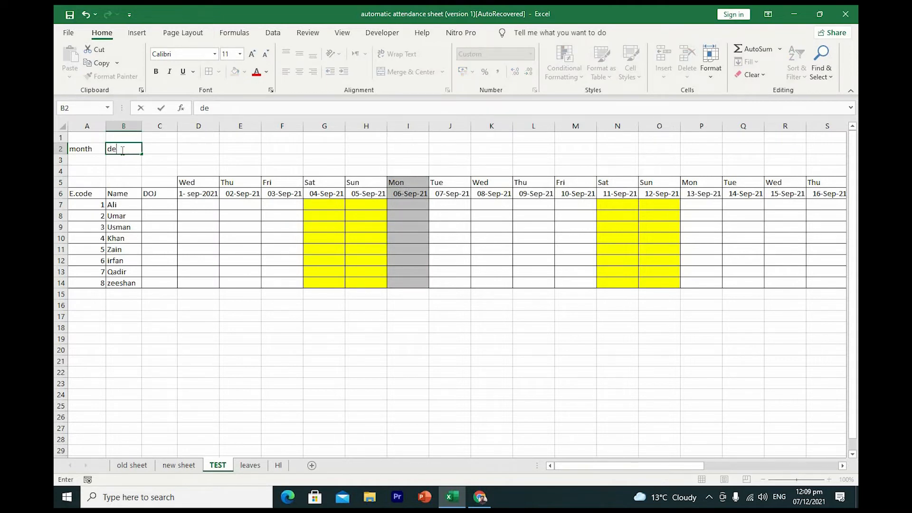
{"action": "type", "text": "c"}
{"action": "key", "text": "Return"}
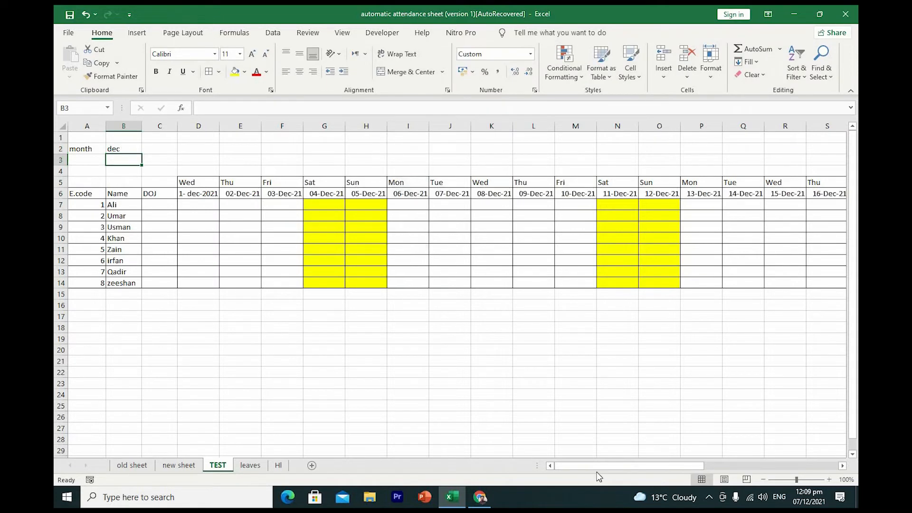
{"action": "left_click", "coordinate": [777, 463]}
{"action": "left_click_drag", "start_coordinate": [554, 189], "coordinate": [551, 283]}
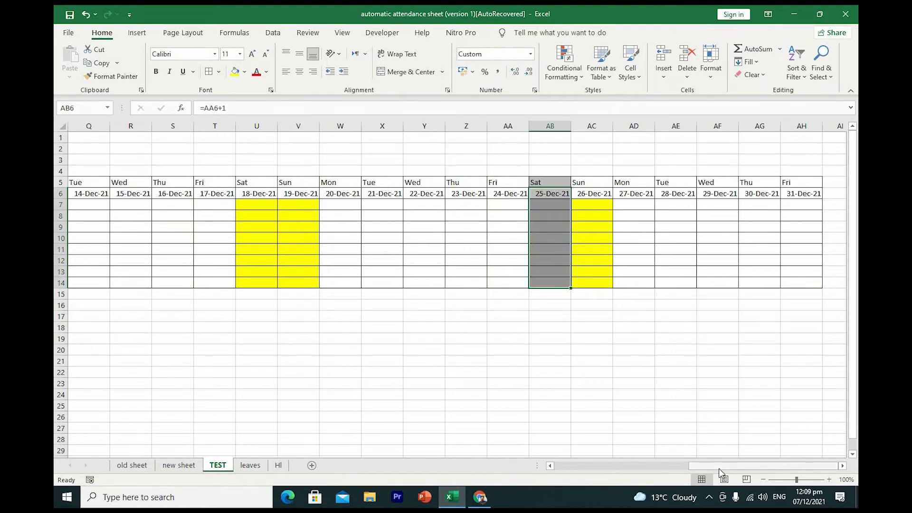
{"action": "left_click_drag", "start_coordinate": [719, 466], "coordinate": [582, 473]}
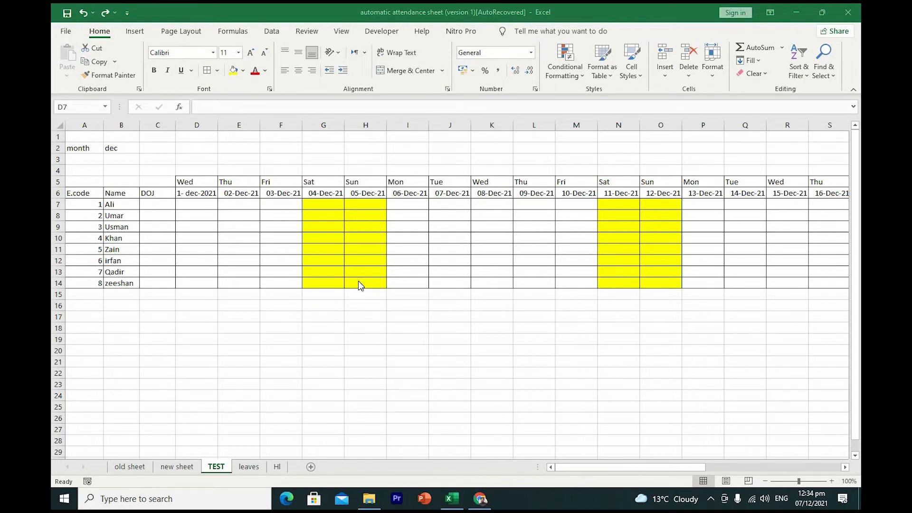
Step: Enter the weekly-off formula =IF(OR(D5="sat",D5="sun"),"w/o","") in D7
{"action": "left_click", "coordinate": [190, 205]}
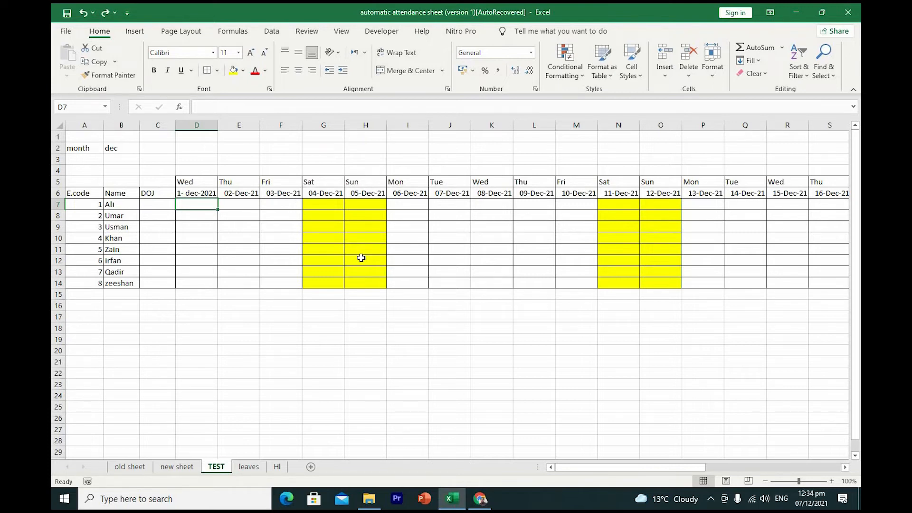
{"action": "type", "text": "=if("}
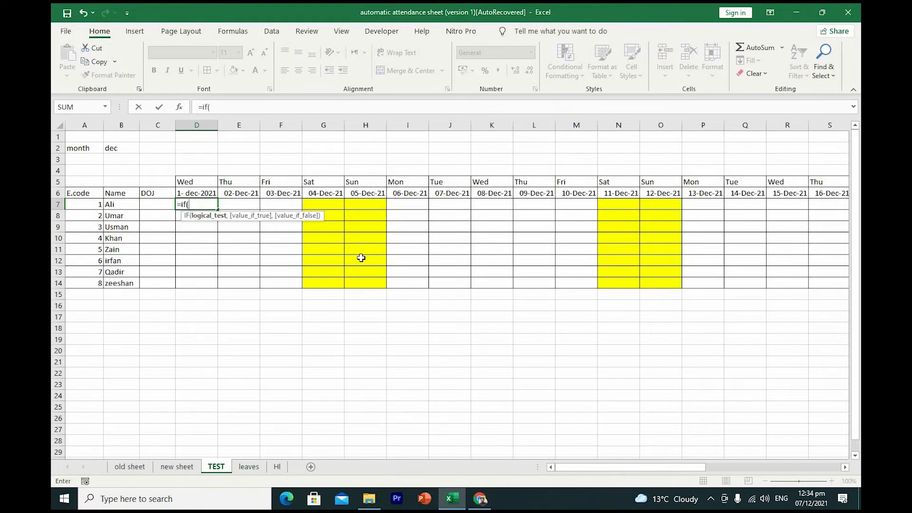
{"action": "type", "text": "or"}
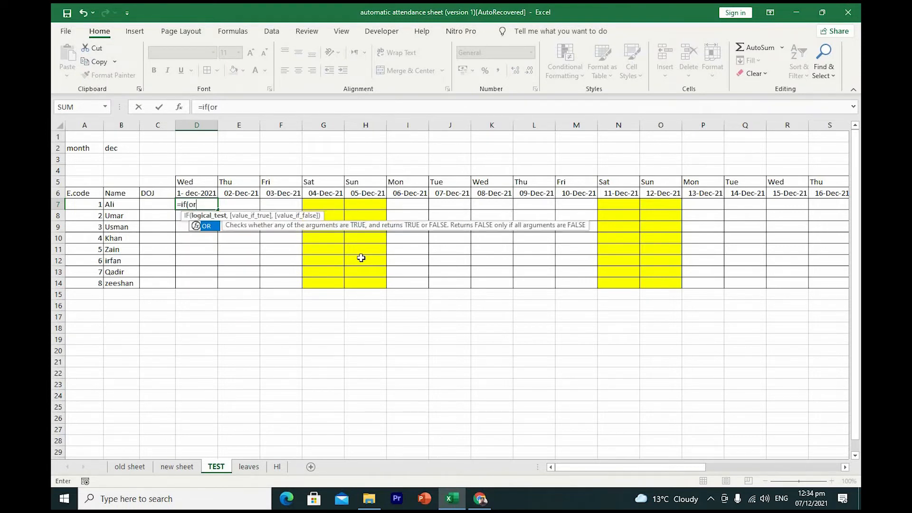
{"action": "type", "text": "("}
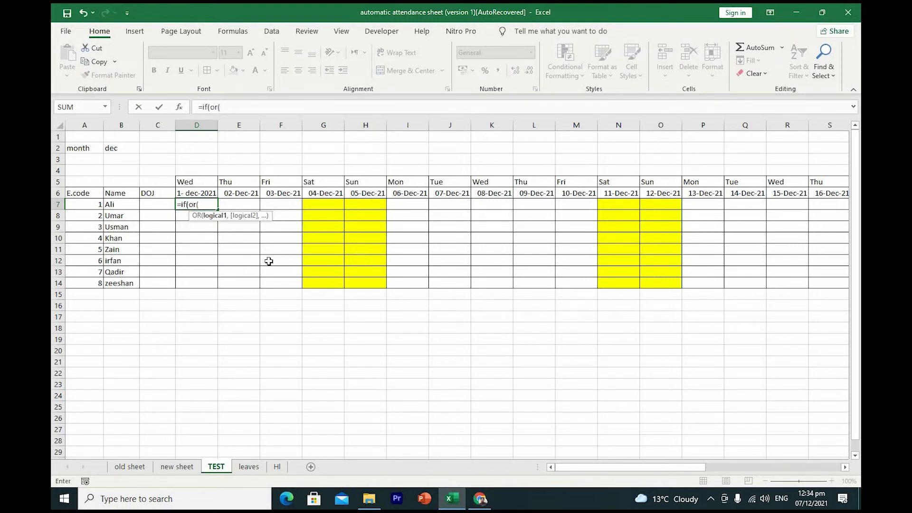
{"action": "left_click", "coordinate": [213, 185]}
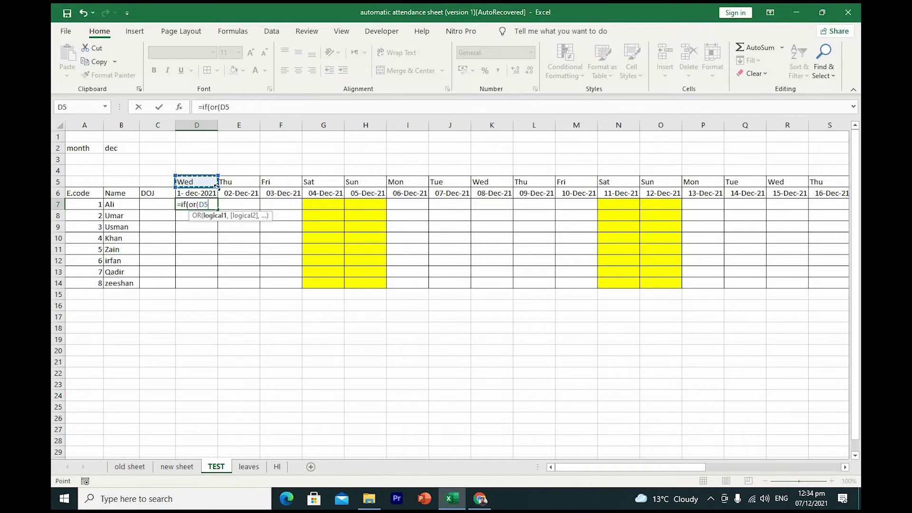
{"action": "type", "text": "=\"sat\","}
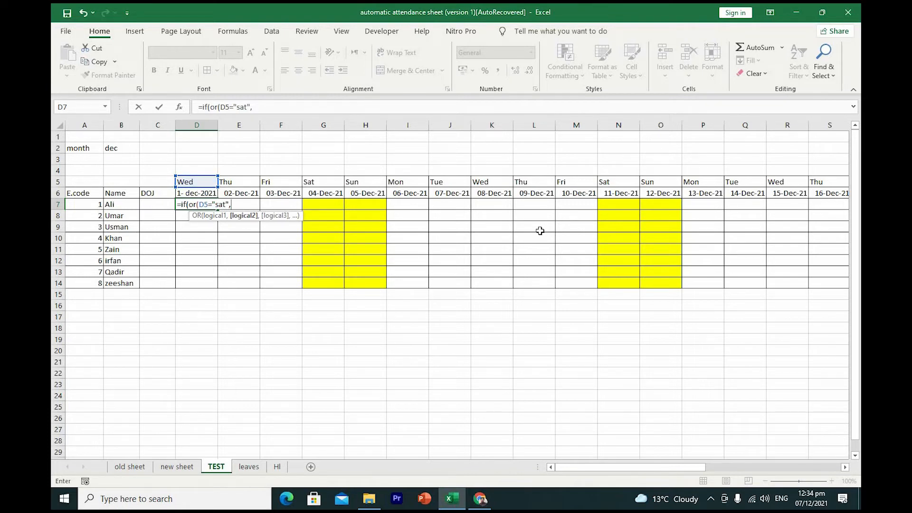
{"action": "left_click", "coordinate": [185, 181]}
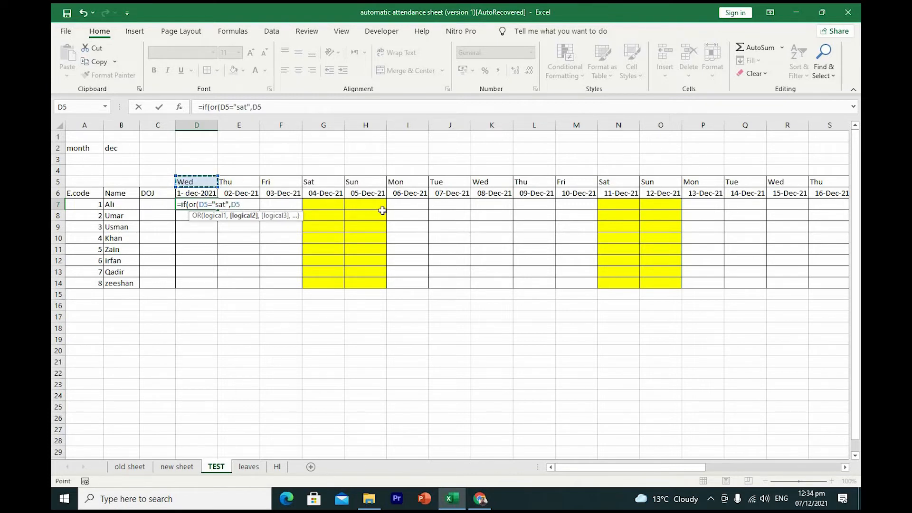
{"action": "type", "text": "=\"sun"}
{"action": "type", "text": ")"}
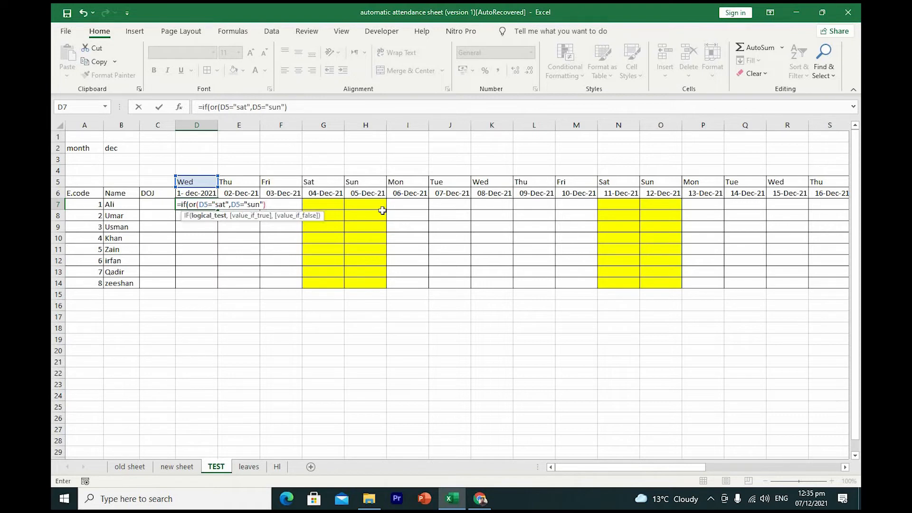
{"action": "type", "text": ",\"w/o"}
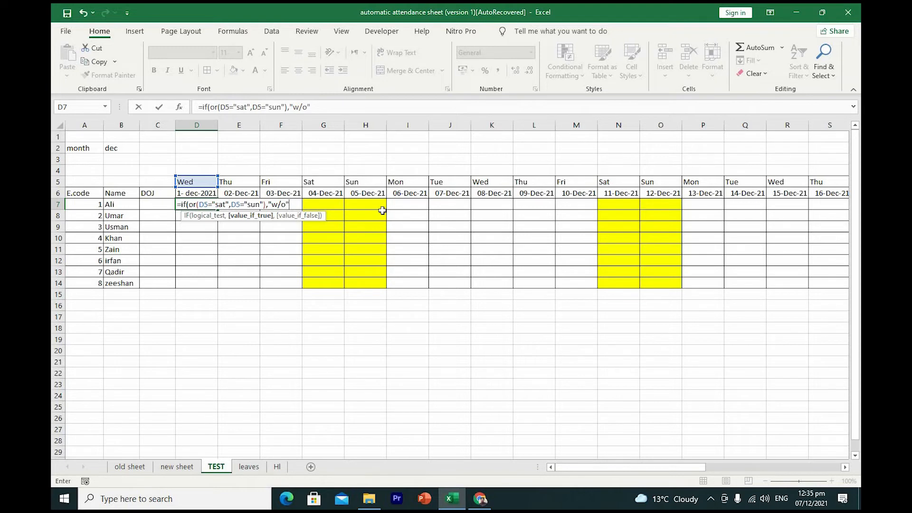
{"action": "type", "text": ","}
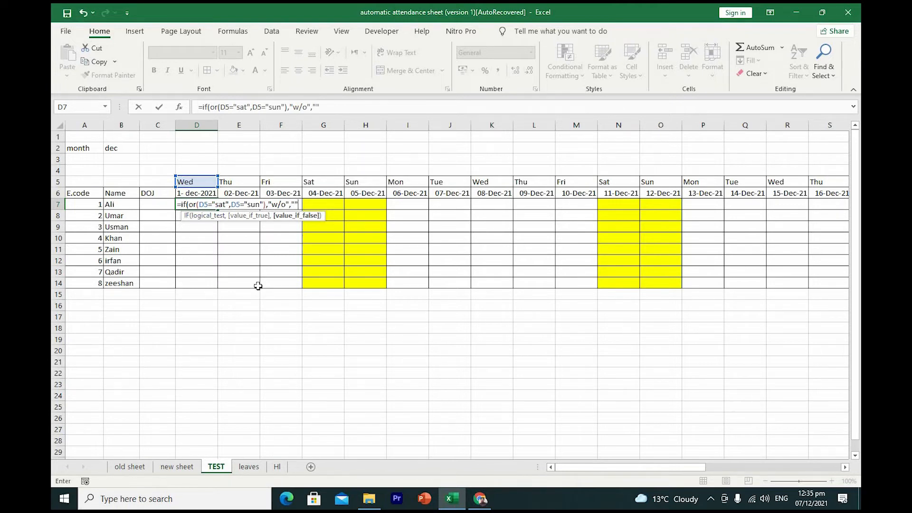
{"action": "type", "text": ")"}
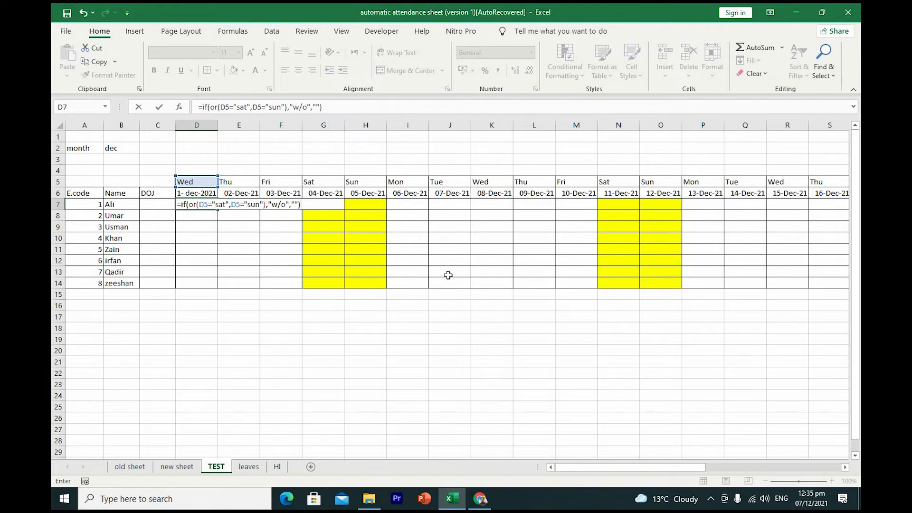
{"action": "key", "text": "Return"}
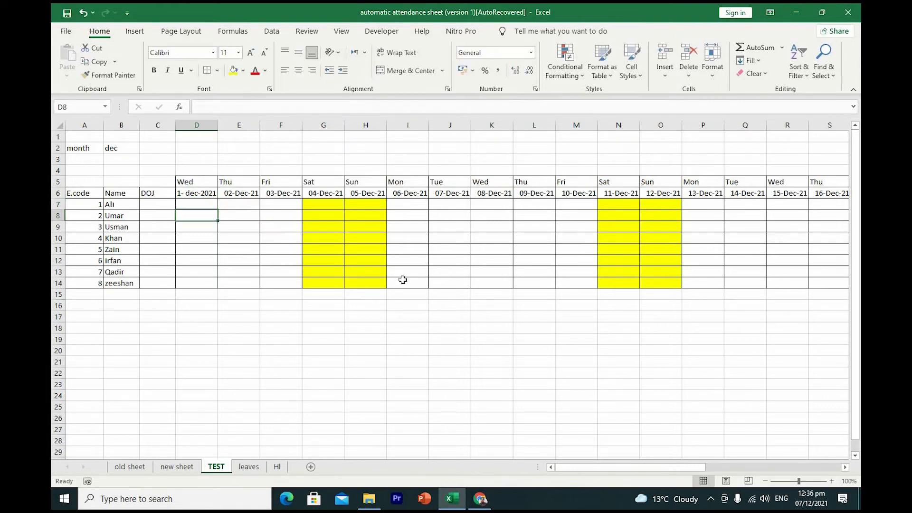
Step: Fix row 5 in both D5 references of the D7 formula as D$5, keeping the column relative
{"action": "left_click", "coordinate": [196, 204]}
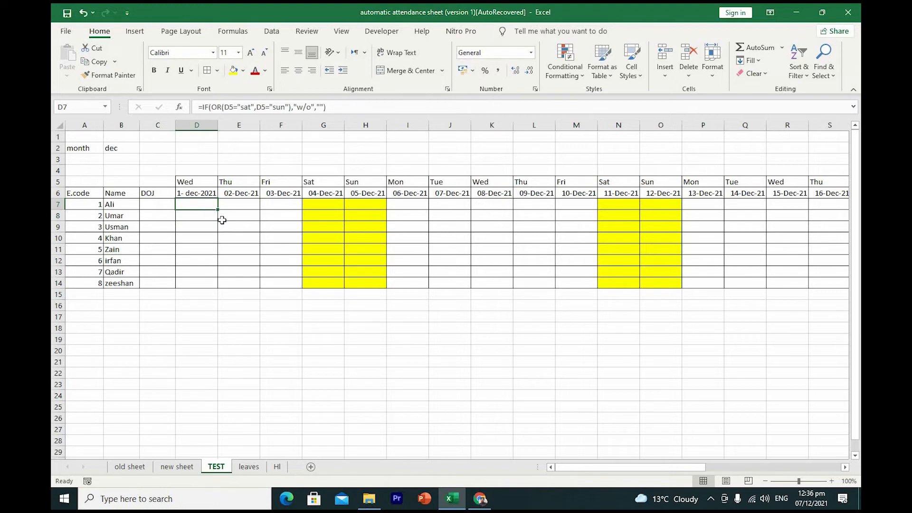
{"action": "double_click", "coordinate": [205, 204]}
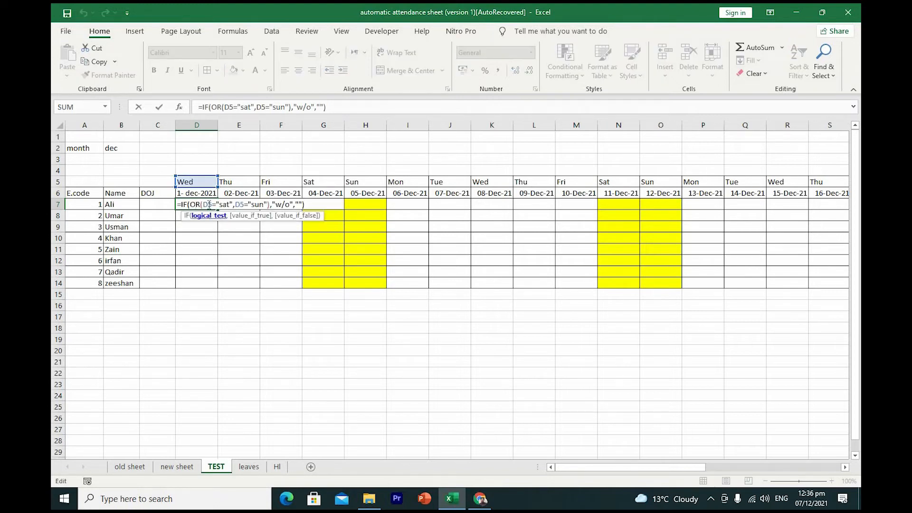
{"action": "left_click", "coordinate": [209, 204]}
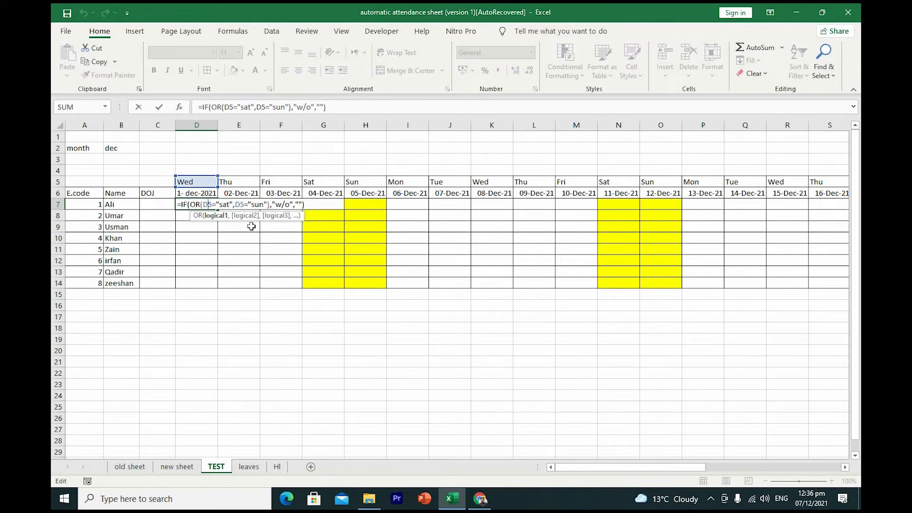
{"action": "key", "text": "F4"}
{"action": "key", "text": "F4"}
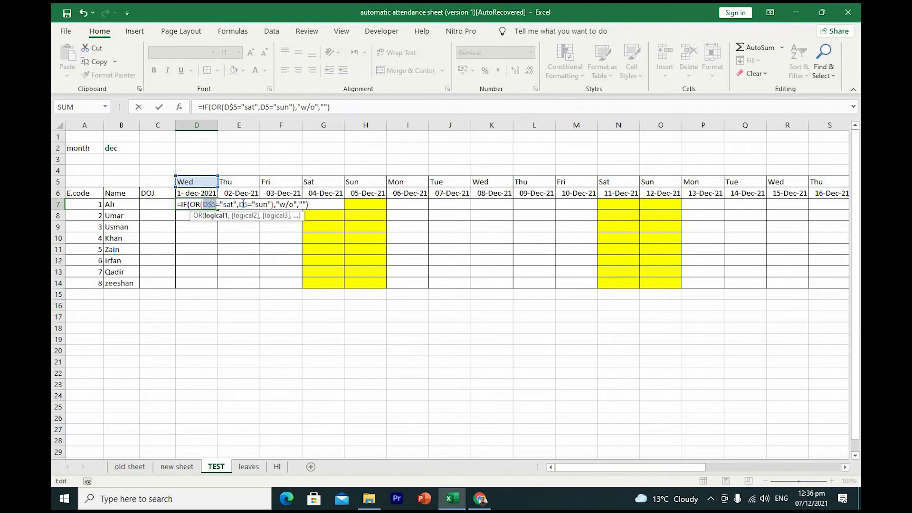
{"action": "double_click", "coordinate": [243, 204]}
{"action": "key", "text": "F4"}
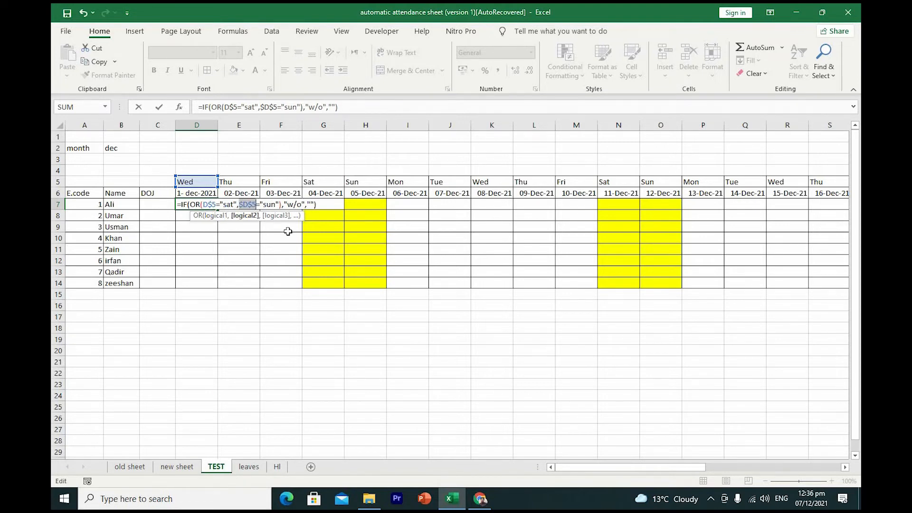
{"action": "key", "text": "F4"}
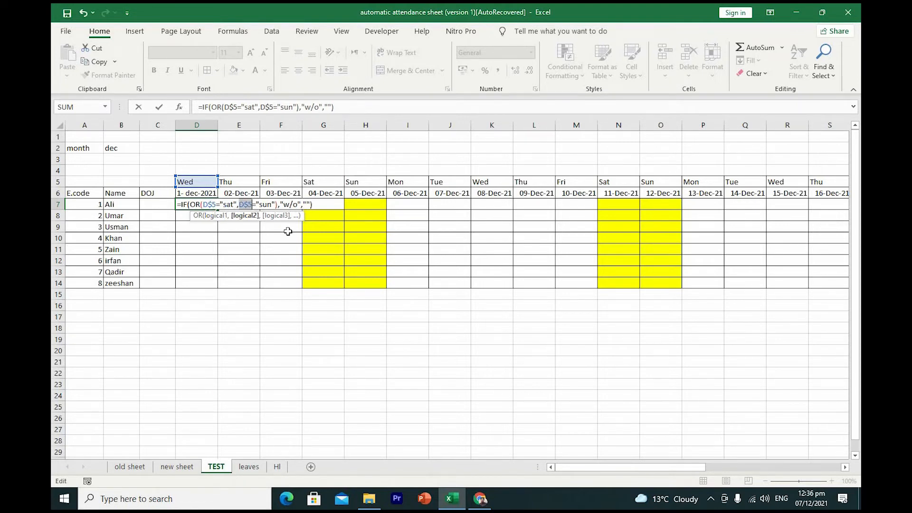
{"action": "key", "text": "Return"}
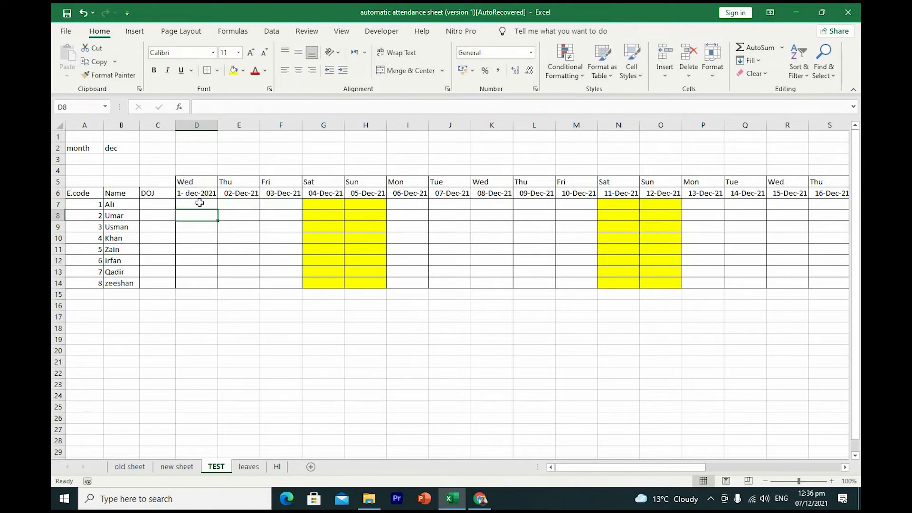
Step: Copy the formatting of D7 across the attendance cells D7:AH14
{"action": "left_click", "coordinate": [199, 203]}
{"action": "left_click", "coordinate": [109, 76]}
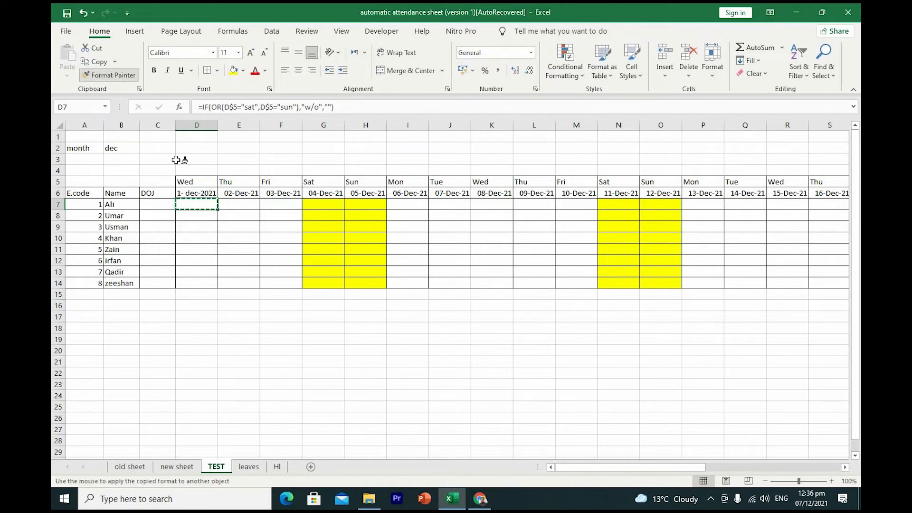
{"action": "mouse_move", "coordinate": [199, 205]}
{"action": "left_mouse_down"}
{"action": "mouse_move", "coordinate": [476, 197]}
{"action": "mouse_move", "coordinate": [833, 209]}
{"action": "mouse_move", "coordinate": [775, 244]}
{"action": "mouse_move", "coordinate": [851, 220]}
{"action": "mouse_move", "coordinate": [751, 283]}
{"action": "left_mouse_up"}
{"action": "scroll", "coordinate": [751, 283], "scroll_direction": "left", "scroll_amount": 6}
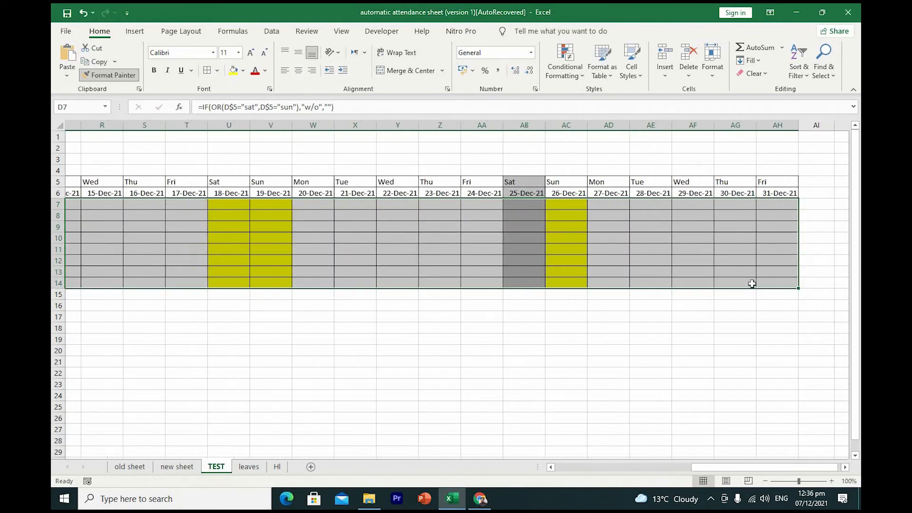
{"action": "left_click", "coordinate": [254, 212]}
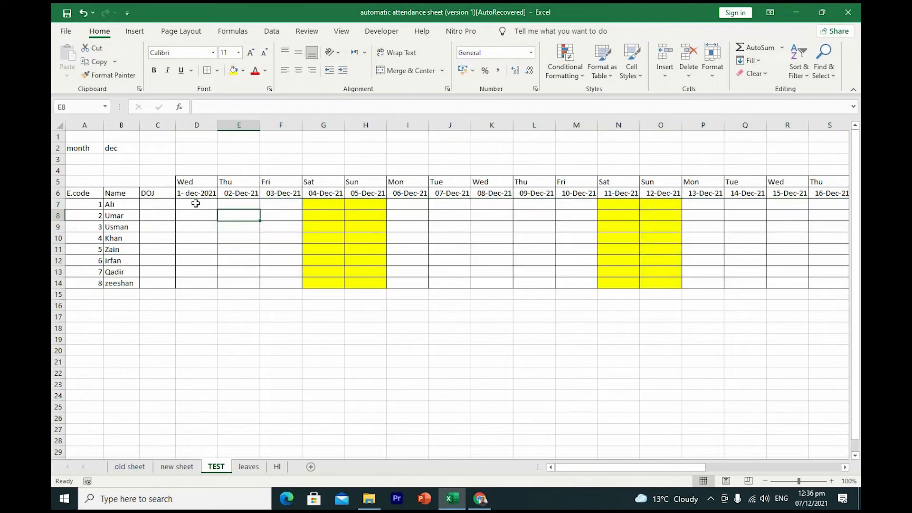
Step: Fill the weekly-off formula from D7 across to AH7 and down through row 14
{"action": "left_click", "coordinate": [196, 203]}
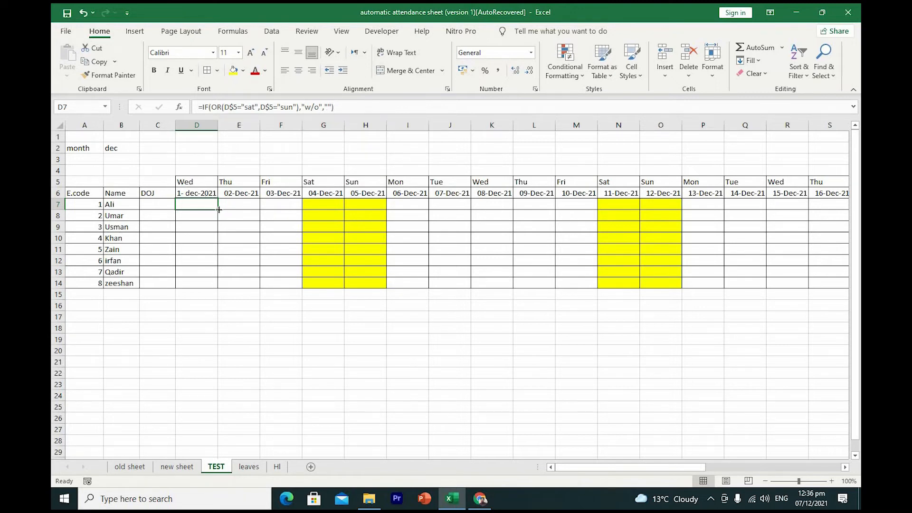
{"action": "left_click_drag", "start_coordinate": [218, 210], "coordinate": [804, 215]}
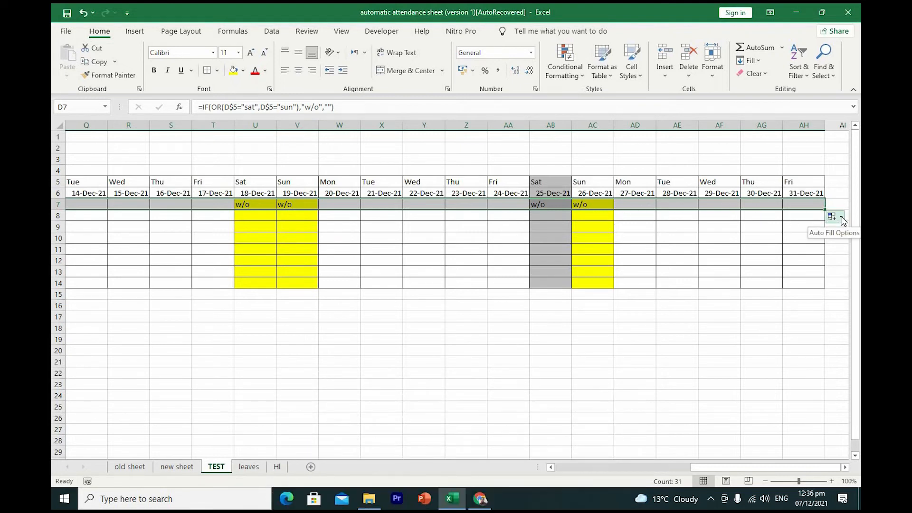
{"action": "left_click_drag", "start_coordinate": [826, 209], "coordinate": [827, 290]}
{"action": "left_click", "coordinate": [634, 317]}
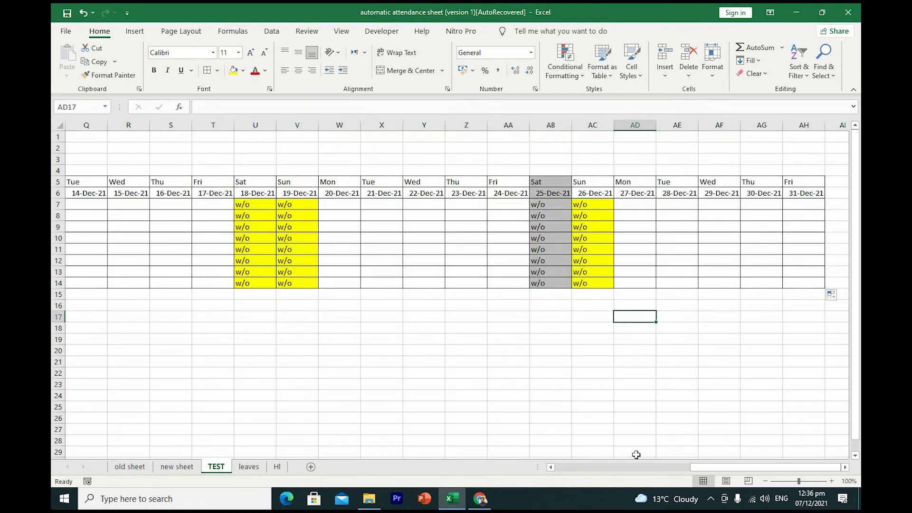
Step: Set the month in B2 to jan and check the w/o marks under the Saturday and Sunday columns through month end
{"action": "left_click", "coordinate": [679, 468]}
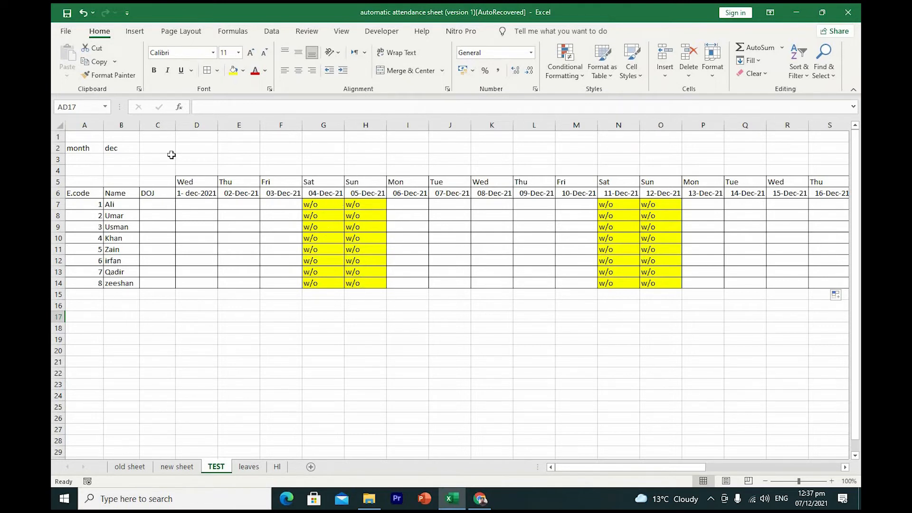
{"action": "left_click", "coordinate": [117, 150]}
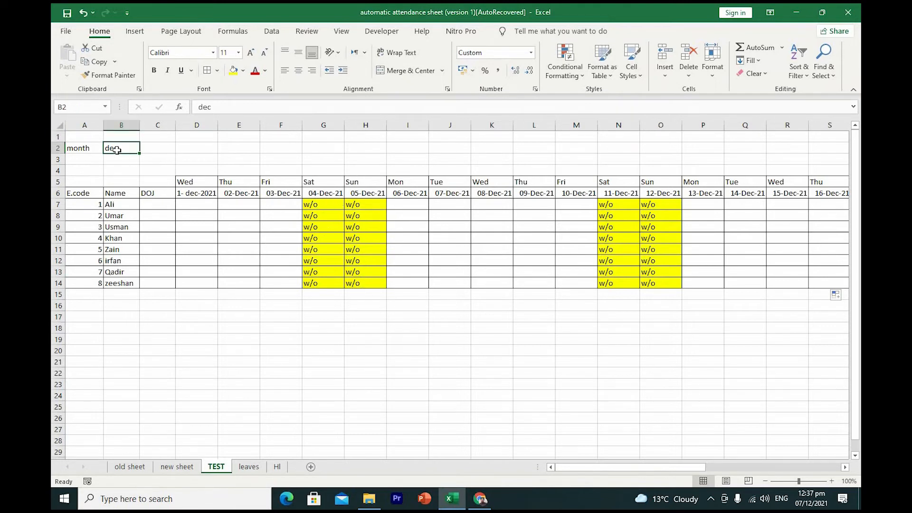
{"action": "type", "text": "jn"}
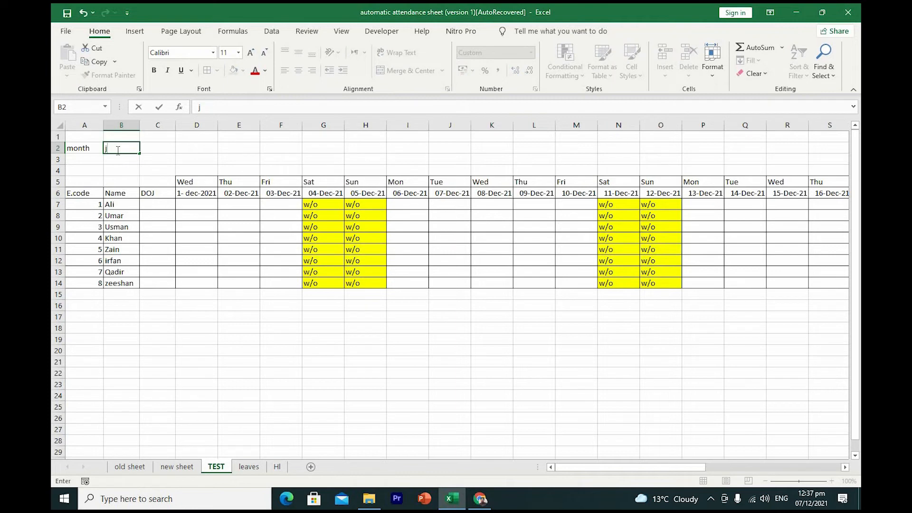
{"action": "key", "text": "Return"}
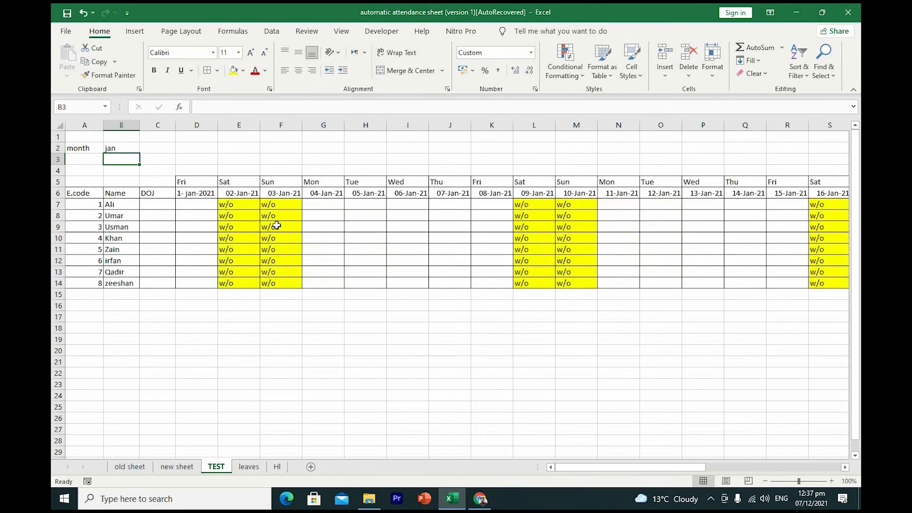
{"action": "left_click_drag", "start_coordinate": [226, 183], "coordinate": [284, 183]}
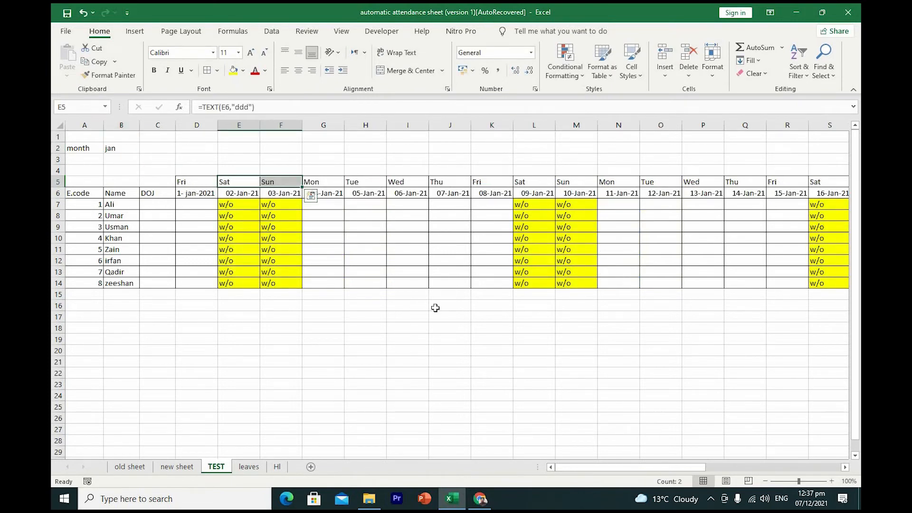
{"action": "left_click_drag", "start_coordinate": [546, 183], "coordinate": [570, 184]}
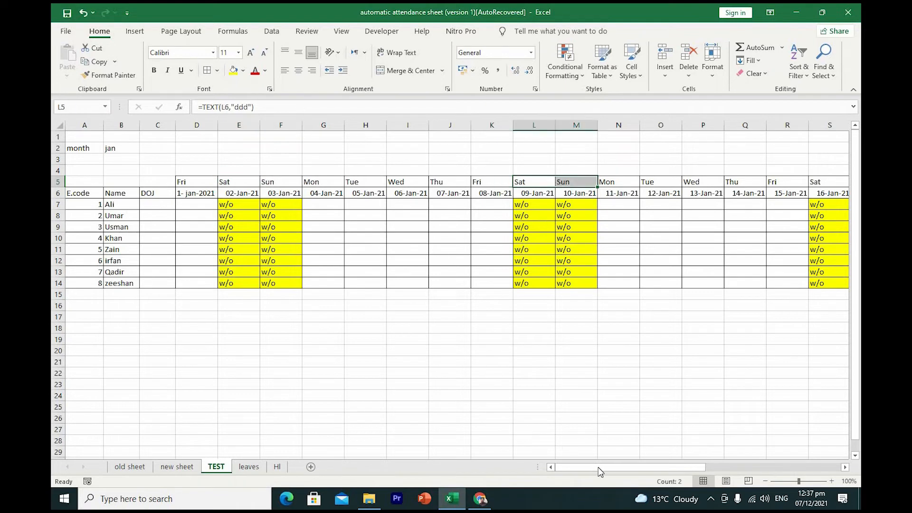
{"action": "left_click_drag", "start_coordinate": [692, 467], "coordinate": [793, 467]}
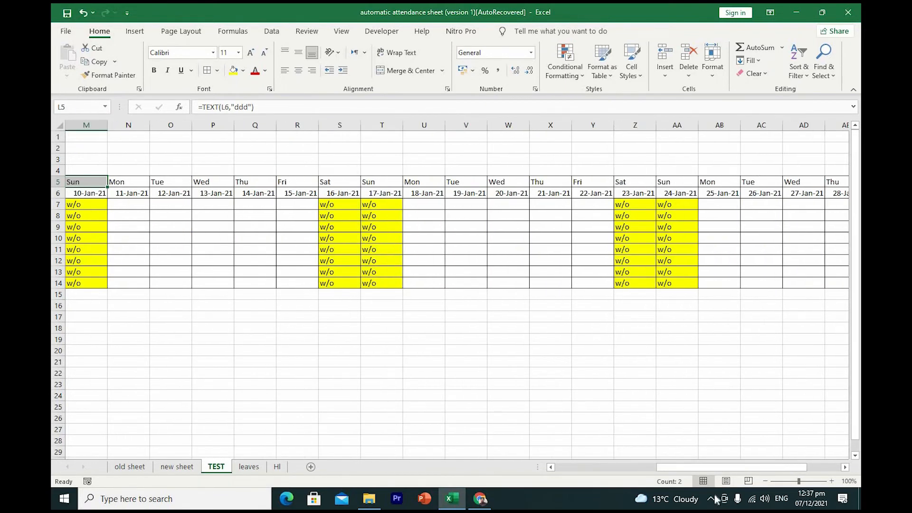
{"action": "left_click_drag", "start_coordinate": [720, 467], "coordinate": [755, 469]}
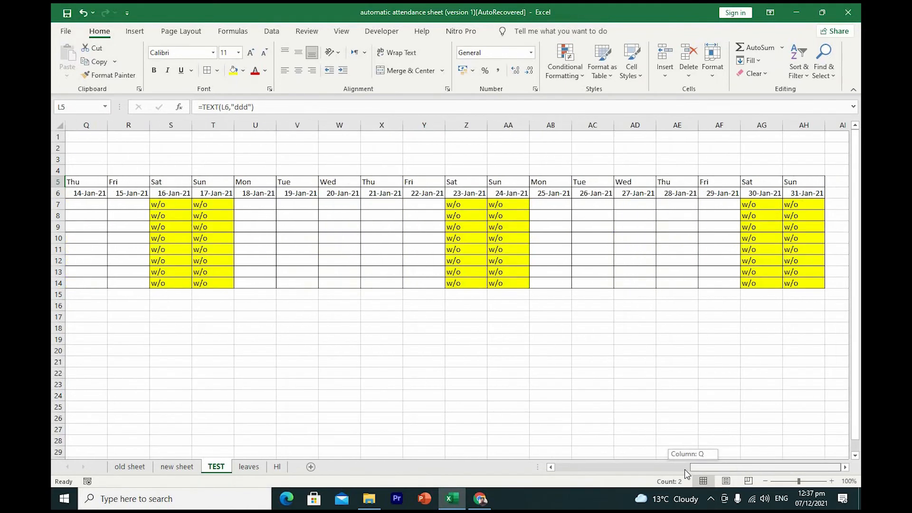
Step: Set the month in B2 to feb and check the w/o marks and the columns past the last date
{"action": "left_click_drag", "start_coordinate": [684, 469], "coordinate": [555, 467]}
{"action": "left_click", "coordinate": [123, 146]}
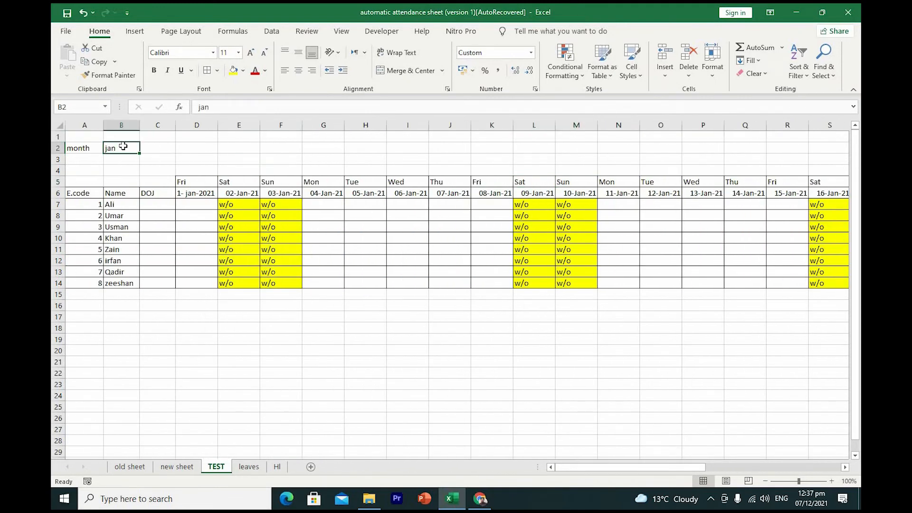
{"action": "type", "text": "feb"}
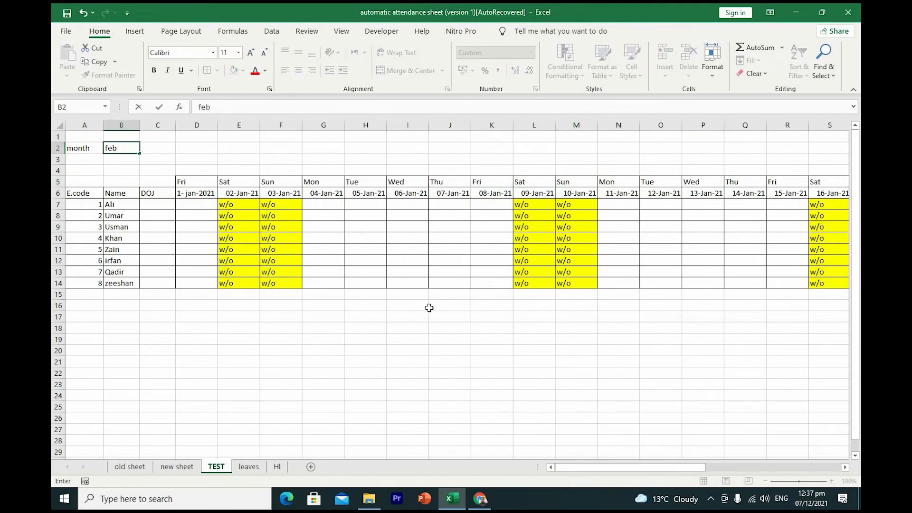
{"action": "key", "text": "Return"}
{"action": "left_click_drag", "start_coordinate": [574, 471], "coordinate": [731, 467]}
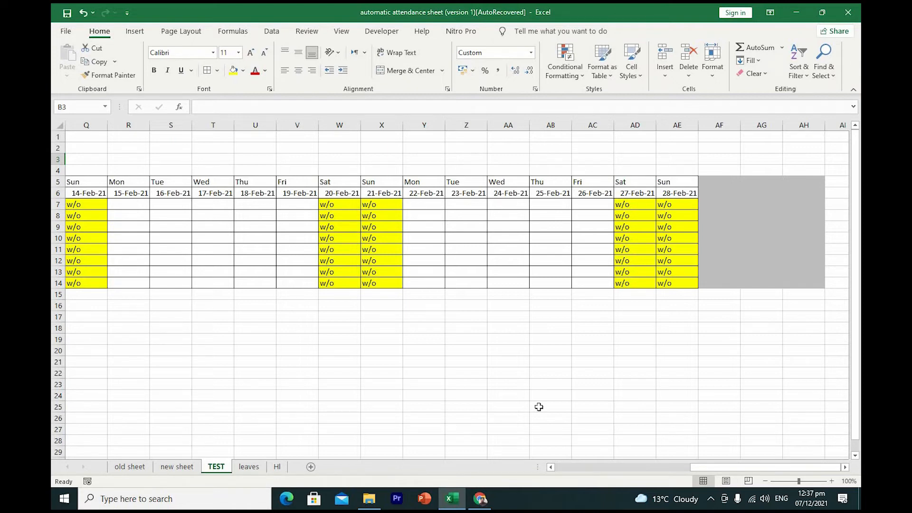
Step: Set the month in B2 to mar and check the weekly-off marks across the sheet
{"action": "left_click_drag", "start_coordinate": [696, 468], "coordinate": [560, 468]}
{"action": "left_click", "coordinate": [122, 147]}
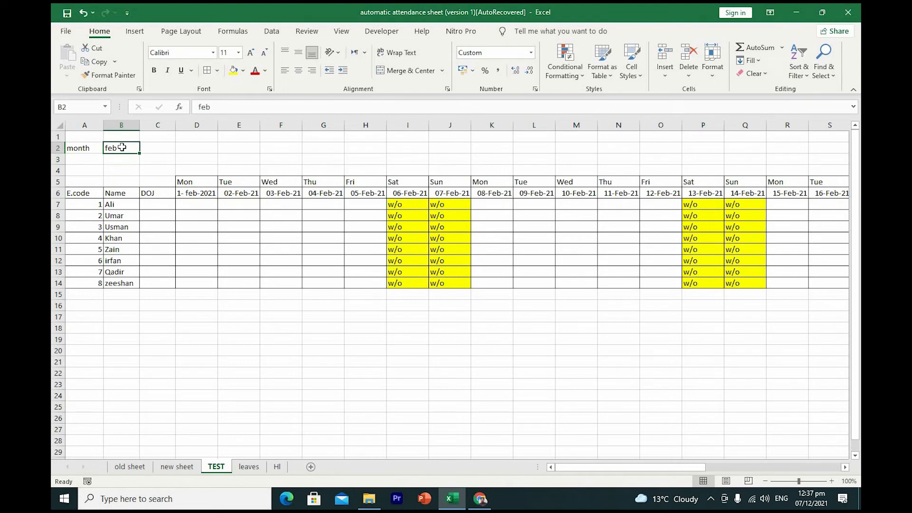
{"action": "type", "text": "mar"}
{"action": "key", "text": "Return"}
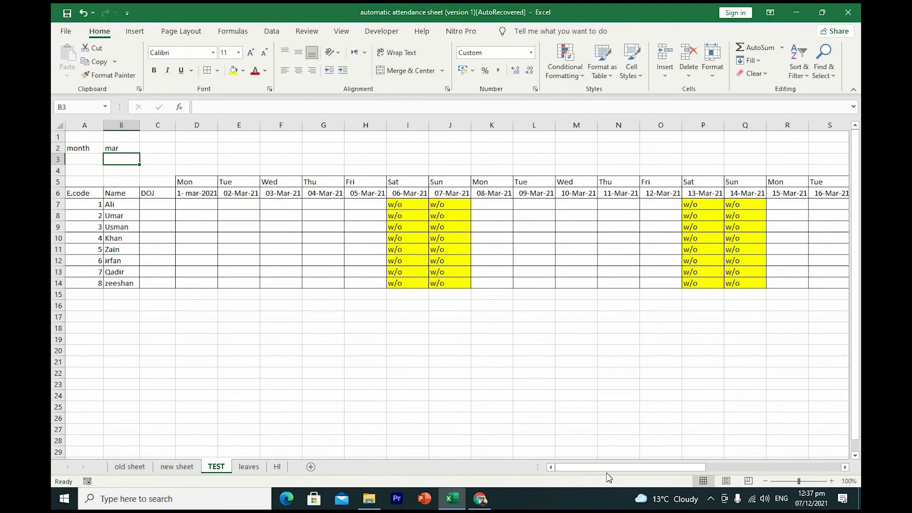
{"action": "left_click_drag", "start_coordinate": [606, 469], "coordinate": [532, 456]}
Step: Set the month in B2 to april and check the weekly-off marks through the month's last columns
{"action": "left_click", "coordinate": [114, 148]}
{"action": "type", "text": "a"}
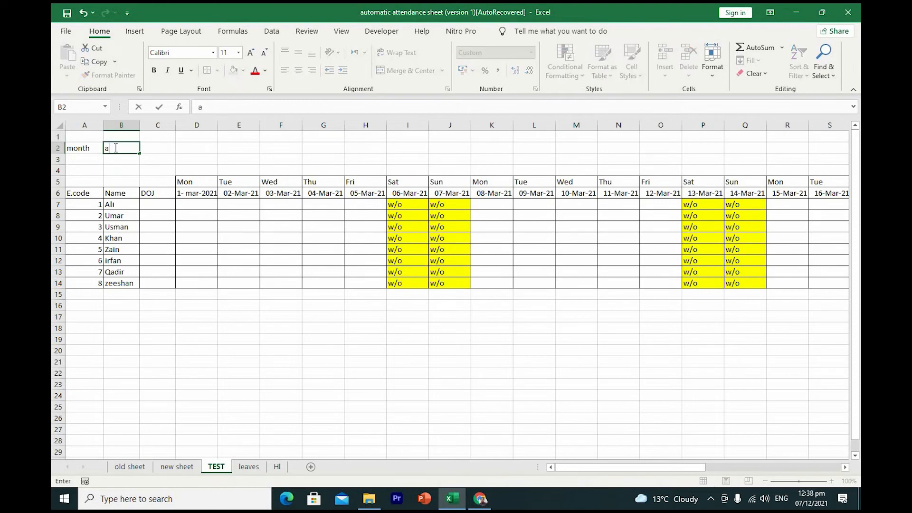
{"action": "key", "text": "Return"}
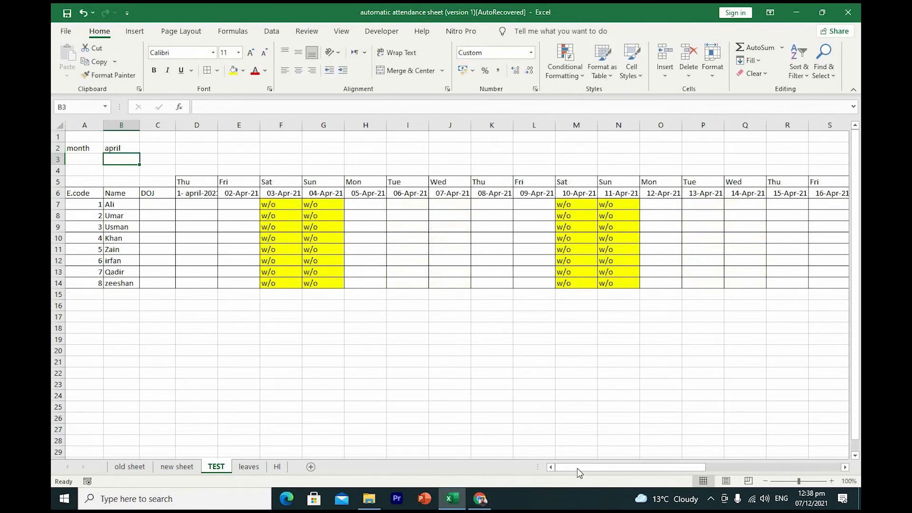
{"action": "left_click_drag", "start_coordinate": [577, 468], "coordinate": [836, 468]}
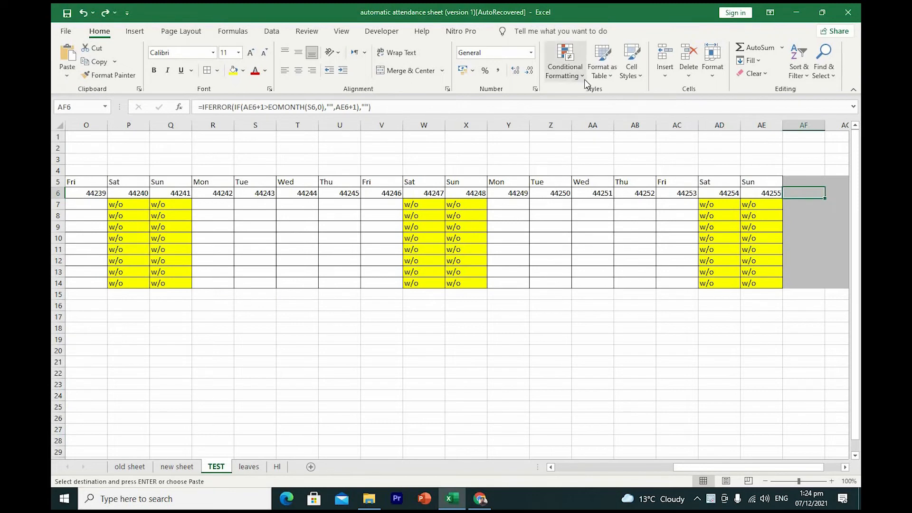
{"action": "left_click", "coordinate": [583, 76]}
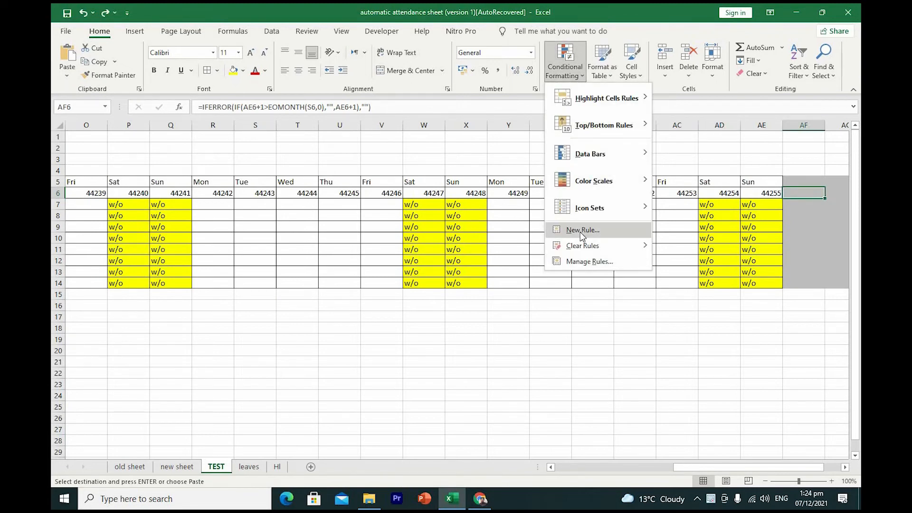
{"action": "left_click", "coordinate": [583, 229]}
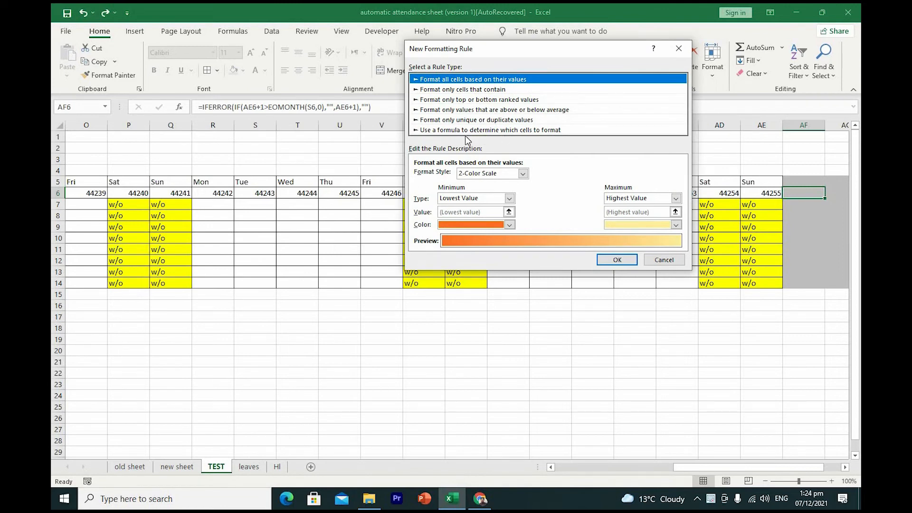
{"action": "left_click", "coordinate": [484, 130]}
{"action": "left_click", "coordinate": [446, 177]}
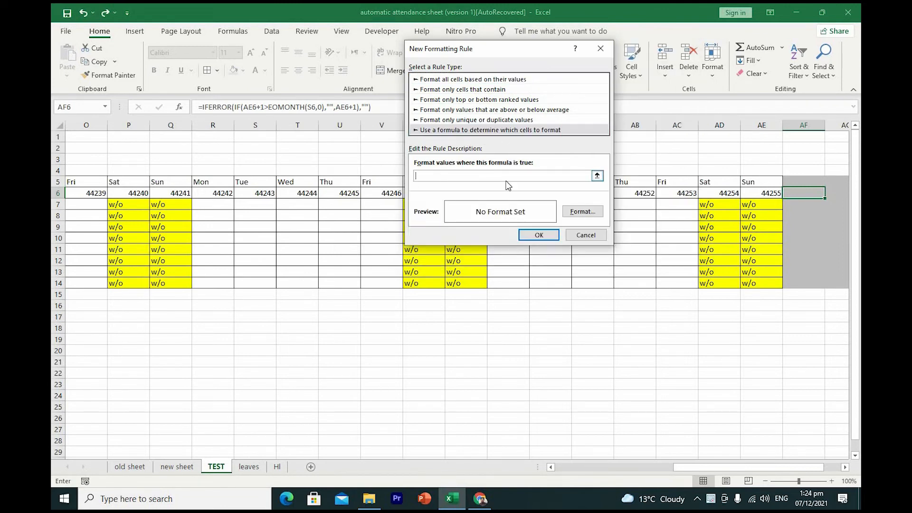
{"action": "left_click_drag", "start_coordinate": [717, 467], "coordinate": [562, 464]}
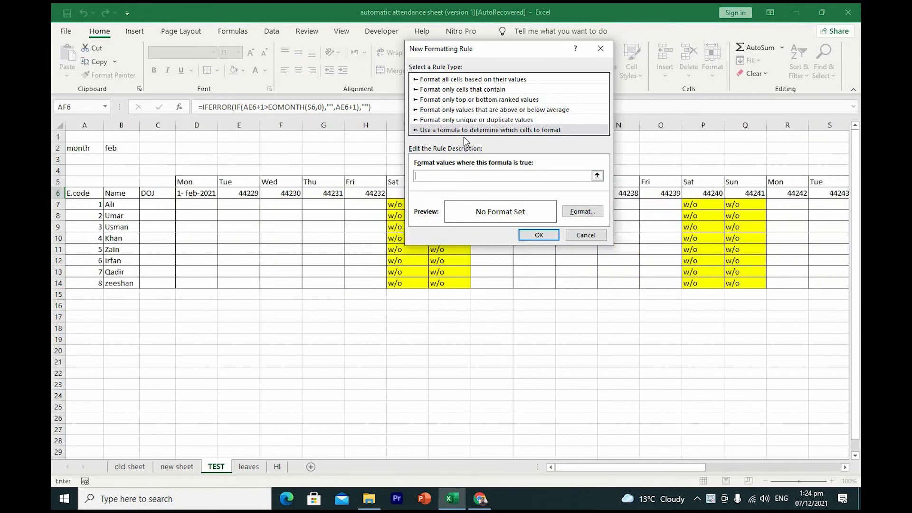
{"action": "left_click", "coordinate": [202, 184]}
{"action": "left_click", "coordinate": [587, 235]}
{"action": "left_click", "coordinate": [608, 314]}
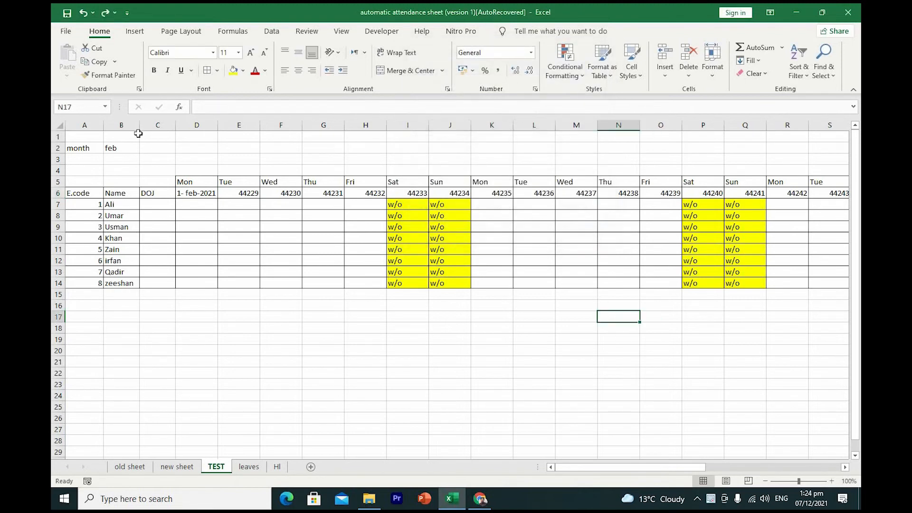
Step: Set up a formula-based conditional formatting rule for D5 with the condition =$D$6="" and a No Color fill
{"action": "left_click", "coordinate": [198, 184]}
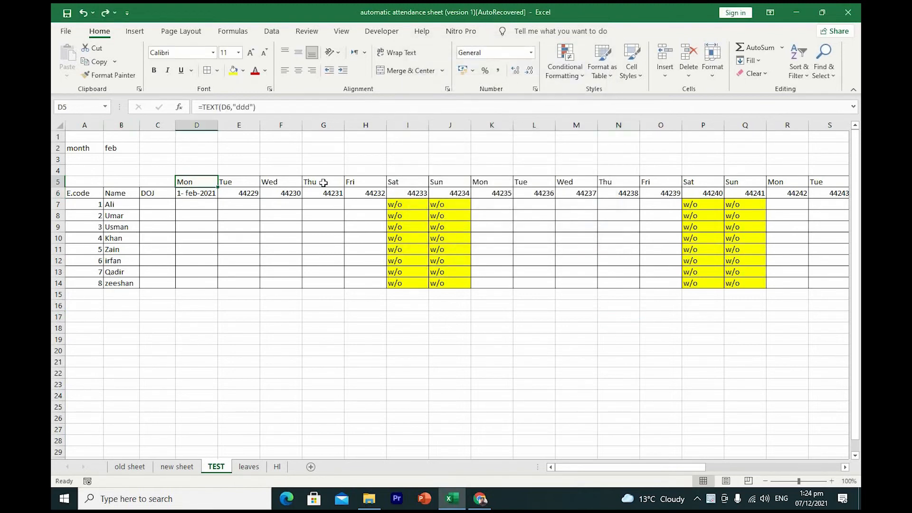
{"action": "left_click", "coordinate": [580, 72]}
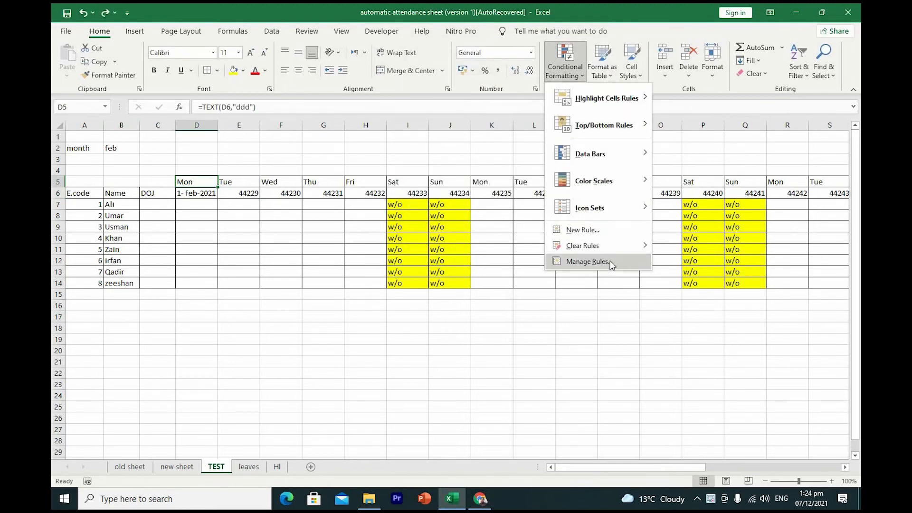
{"action": "left_click", "coordinate": [582, 230]}
{"action": "left_click", "coordinate": [450, 118]}
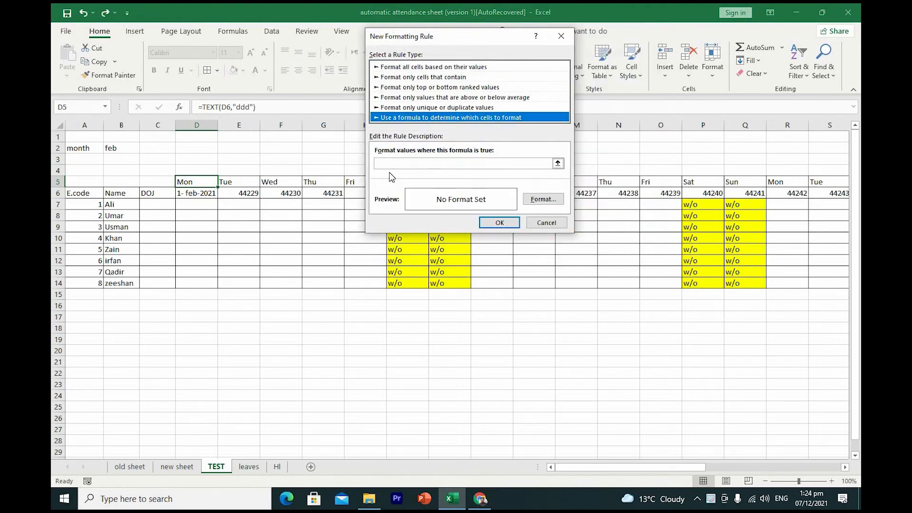
{"action": "left_click", "coordinate": [398, 163]}
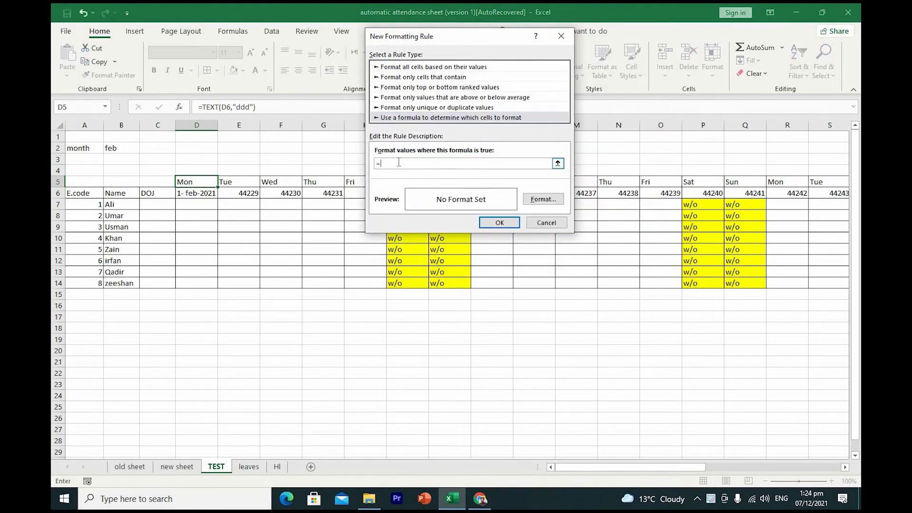
{"action": "left_click", "coordinate": [191, 194]}
{"action": "type", "text": "=\"\""}
{"action": "left_click", "coordinate": [546, 200]}
{"action": "left_click", "coordinate": [419, 61]}
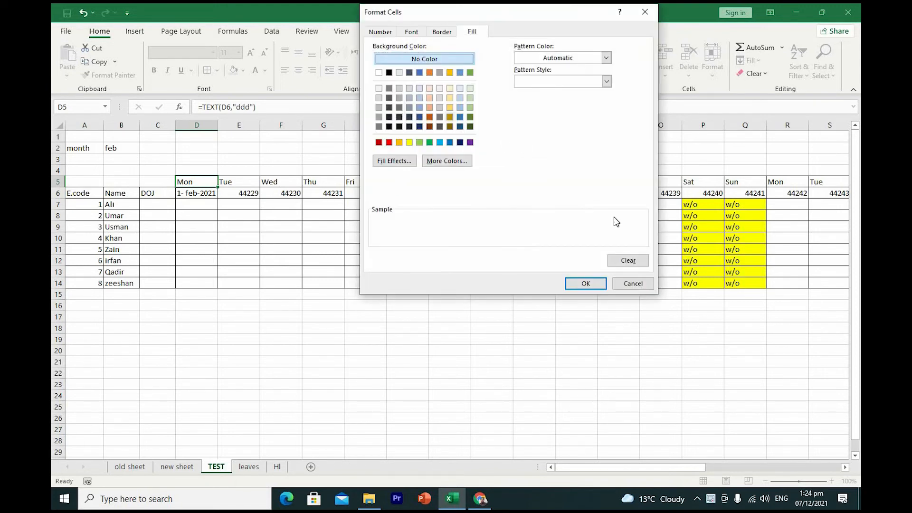
{"action": "left_click", "coordinate": [588, 288]}
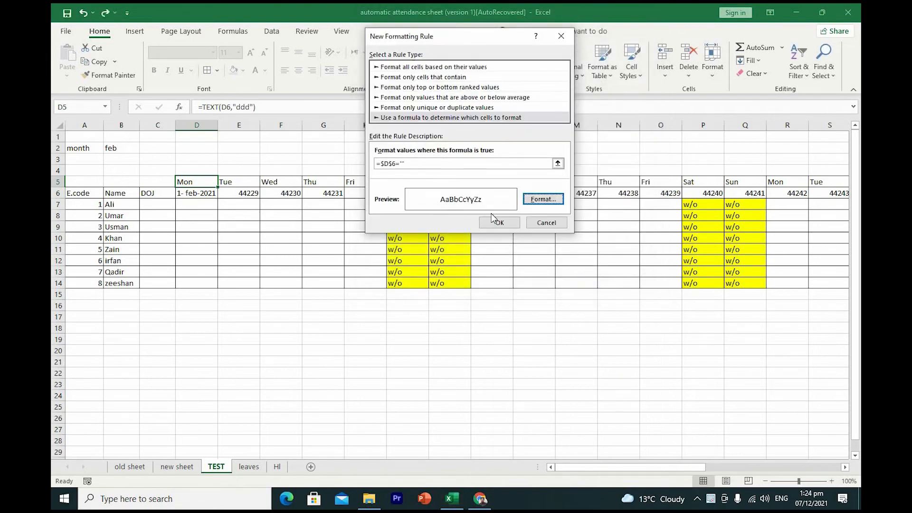
Step: Make the column relative in the rule's condition, giving =D$6="", and apply the rule to D5
{"action": "left_click", "coordinate": [382, 164]}
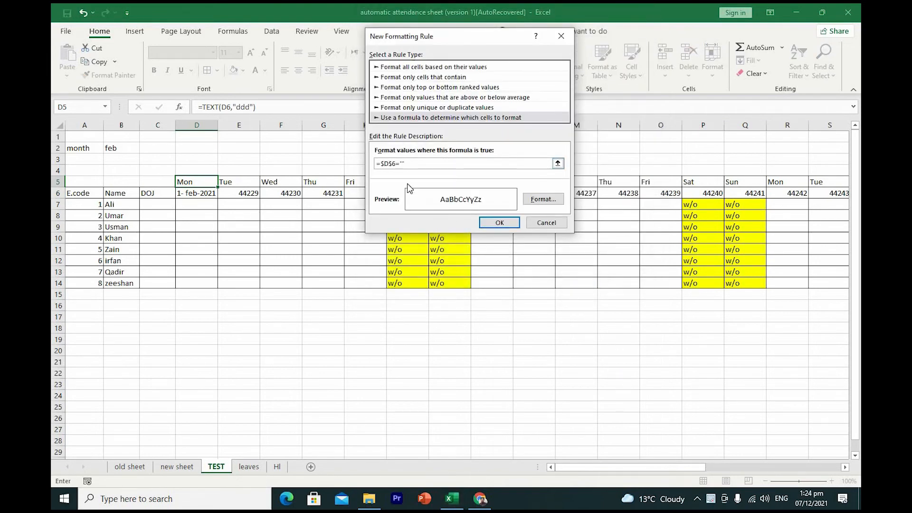
{"action": "key", "text": "Delete"}
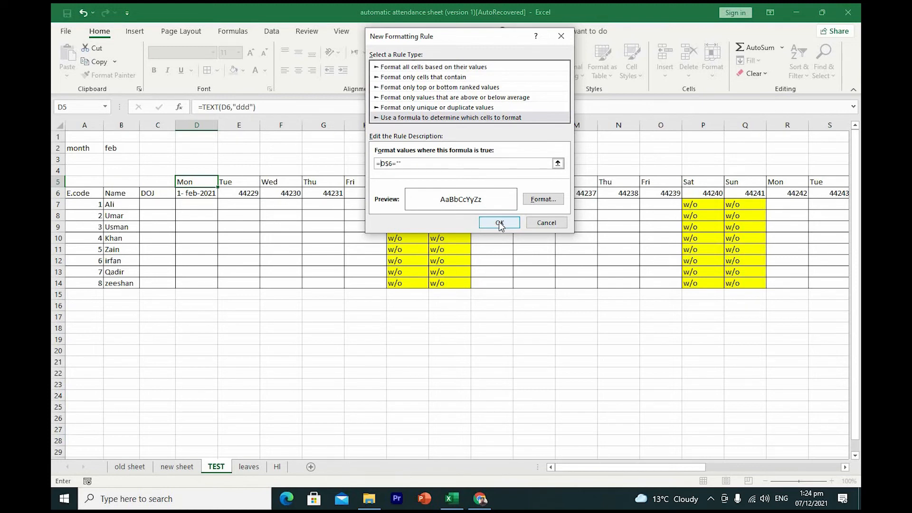
{"action": "left_click", "coordinate": [499, 221]}
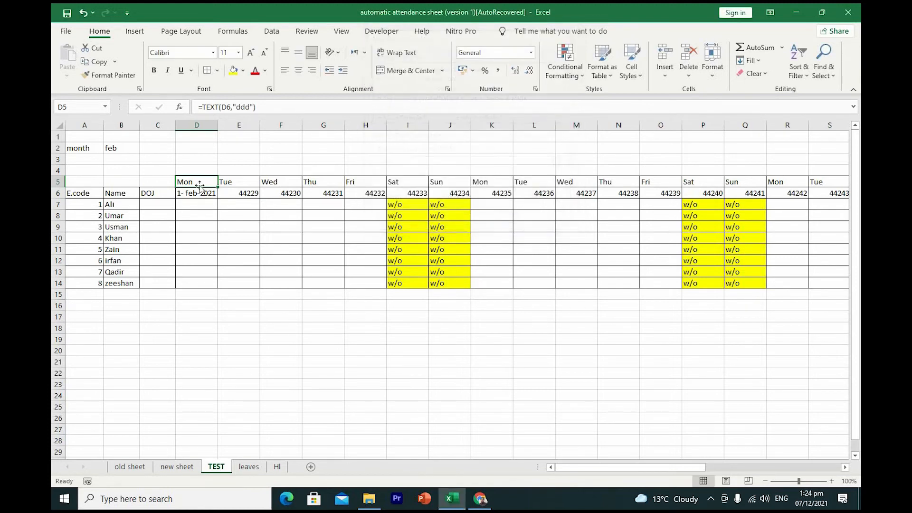
Step: Copy the formatting of D5 across the range D5:AH14, and select the month cell B2
{"action": "left_click", "coordinate": [131, 81]}
{"action": "mouse_move", "coordinate": [204, 183]}
{"action": "left_mouse_down"}
{"action": "mouse_move", "coordinate": [859, 284]}
{"action": "mouse_move", "coordinate": [740, 277]}
{"action": "mouse_move", "coordinate": [769, 280]}
{"action": "left_mouse_up"}
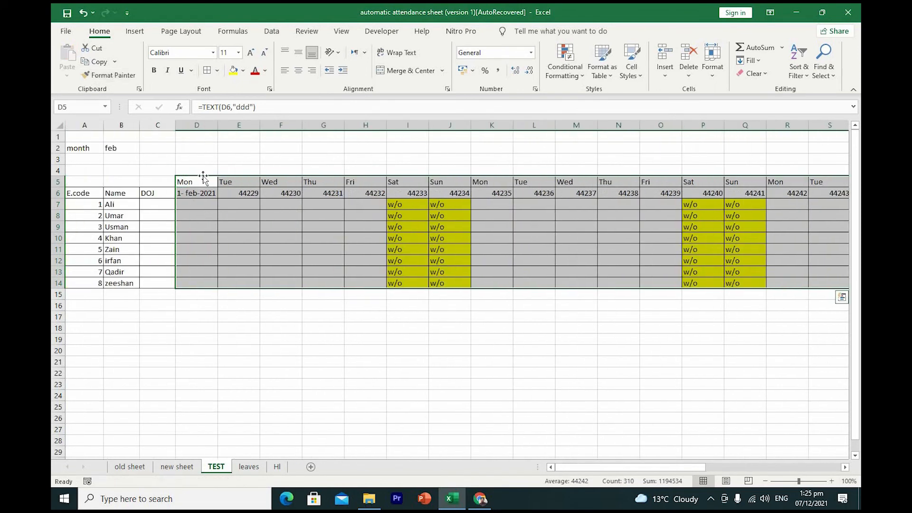
{"action": "left_click", "coordinate": [203, 177]}
{"action": "left_click_drag", "start_coordinate": [645, 466], "coordinate": [570, 470]}
{"action": "left_click", "coordinate": [118, 149]}
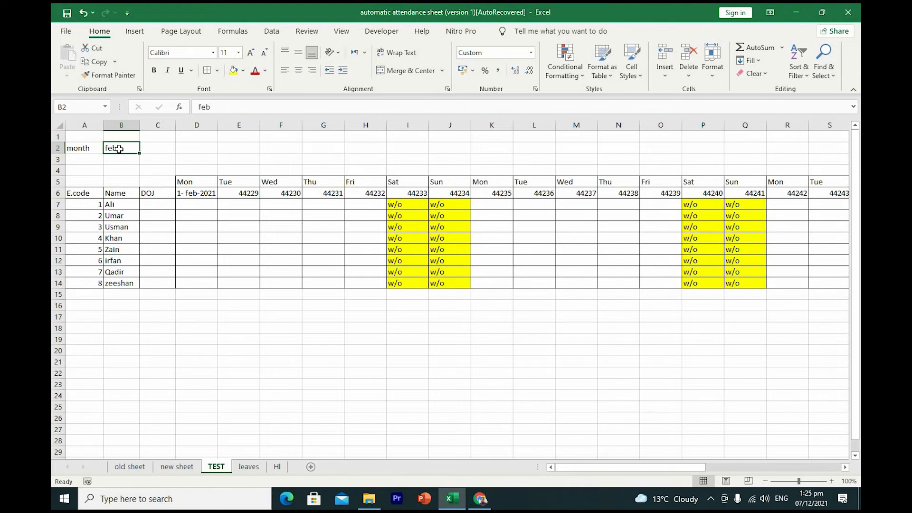
Step: Set the month in B2 to april and check the date columns at the end of the month
{"action": "type", "text": "april"}
{"action": "key", "text": "Return"}
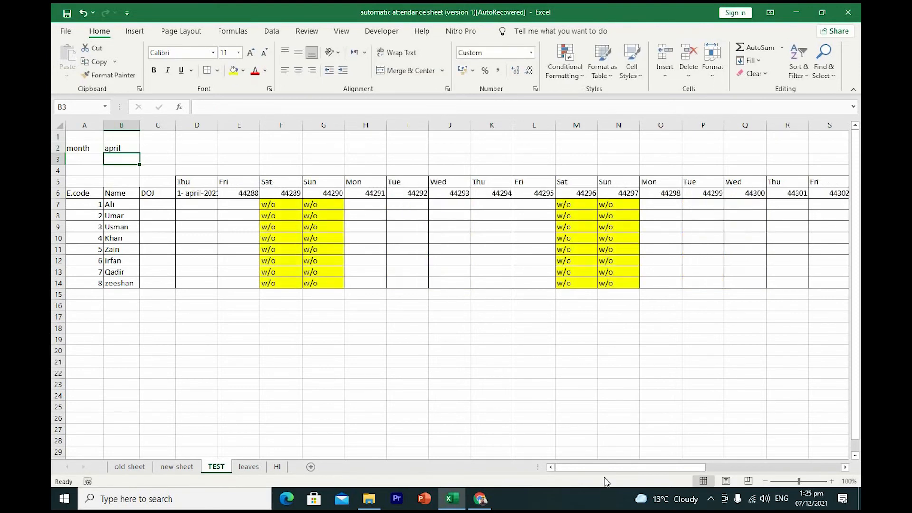
{"action": "left_click_drag", "start_coordinate": [640, 467], "coordinate": [836, 469]}
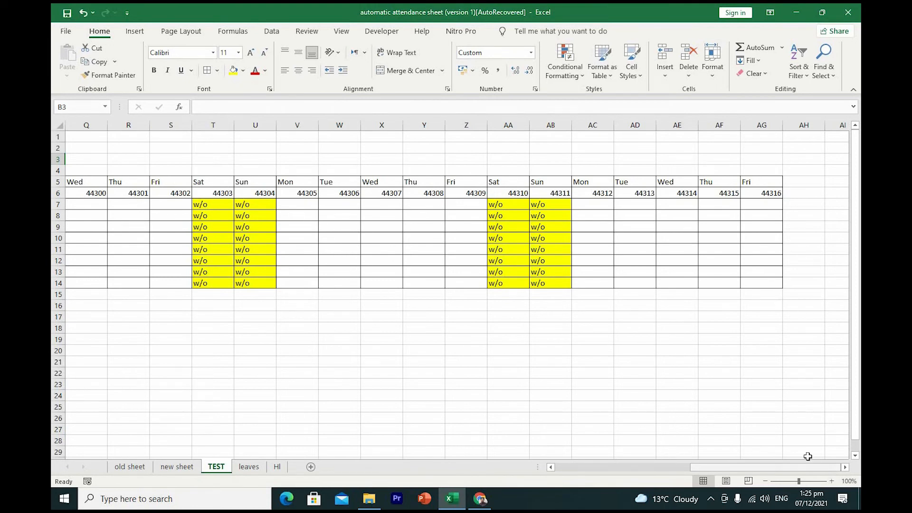
Step: Format the date row D6:AG6 as day-month-year dates and review it through the end of the month
{"action": "left_click_drag", "start_coordinate": [739, 468], "coordinate": [565, 468]}
{"action": "left_click_drag", "start_coordinate": [190, 195], "coordinate": [712, 194]}
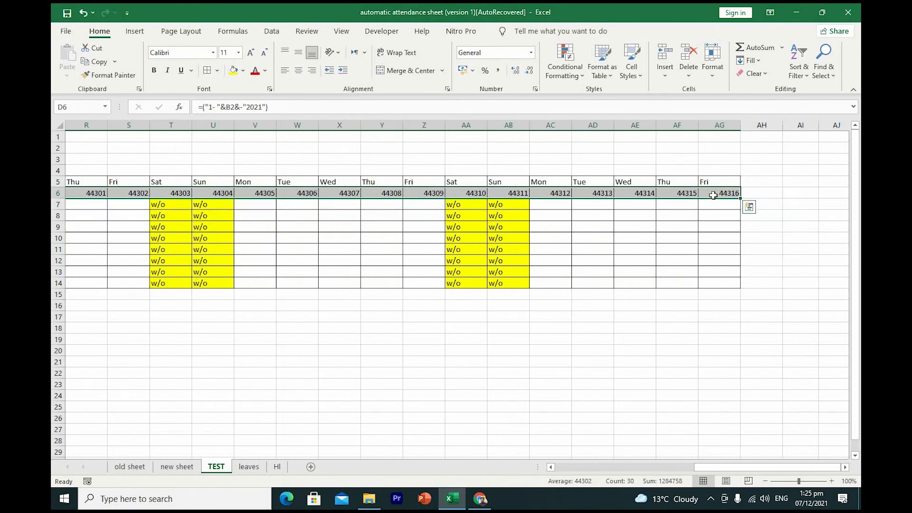
{"action": "key", "text": "ctrl+shift+3"}
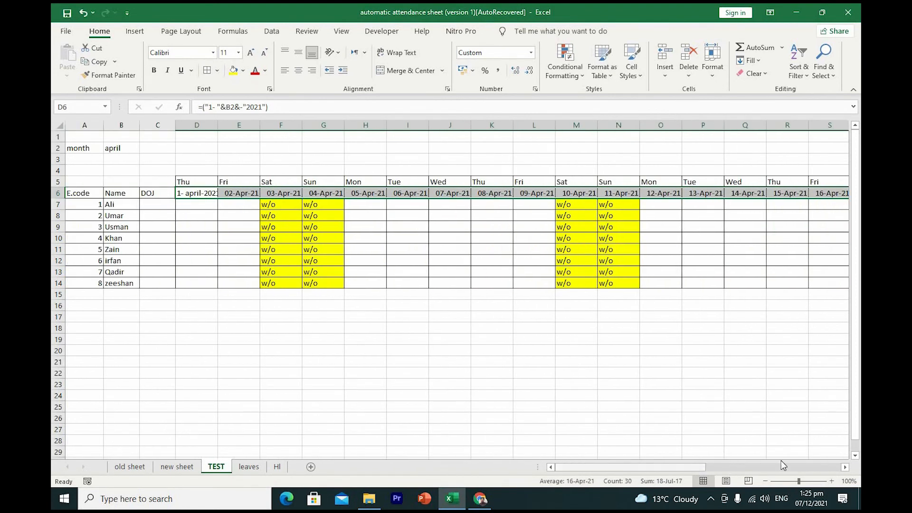
{"action": "left_click", "coordinate": [783, 466]}
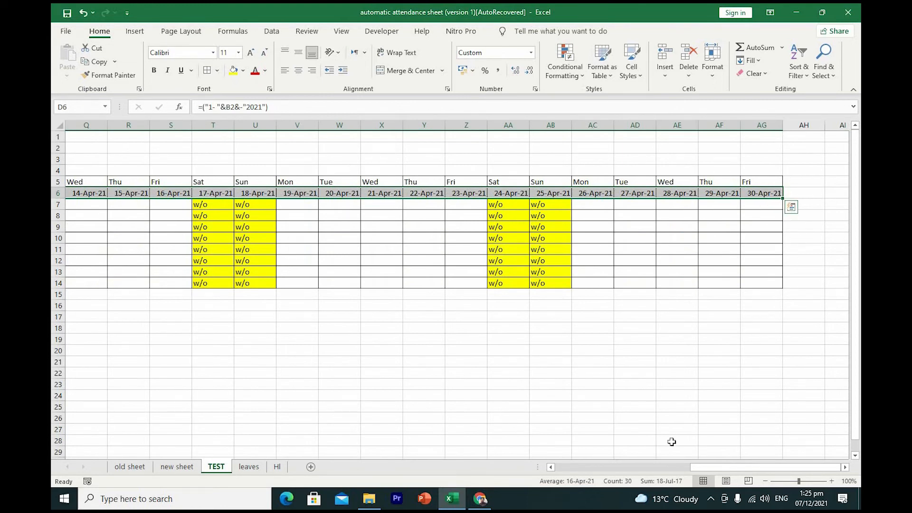
{"action": "left_click", "coordinate": [614, 467]}
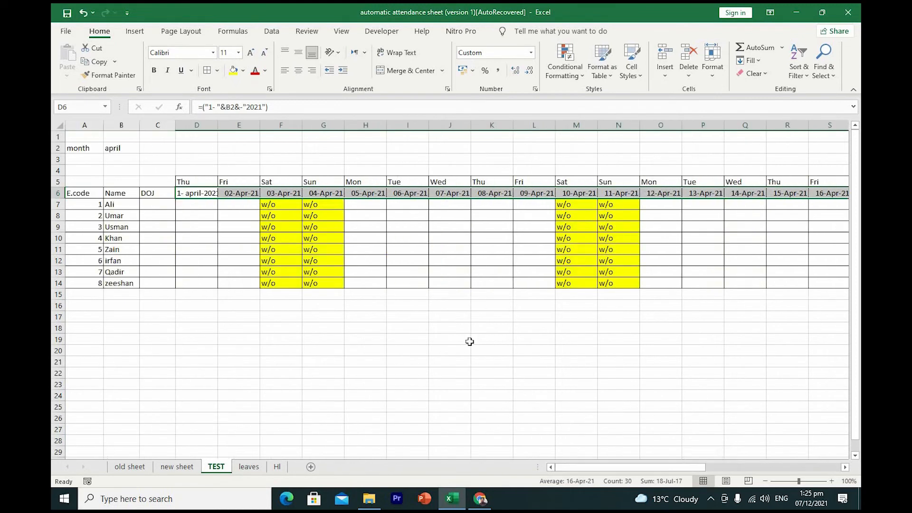
{"action": "left_click", "coordinate": [499, 293]}
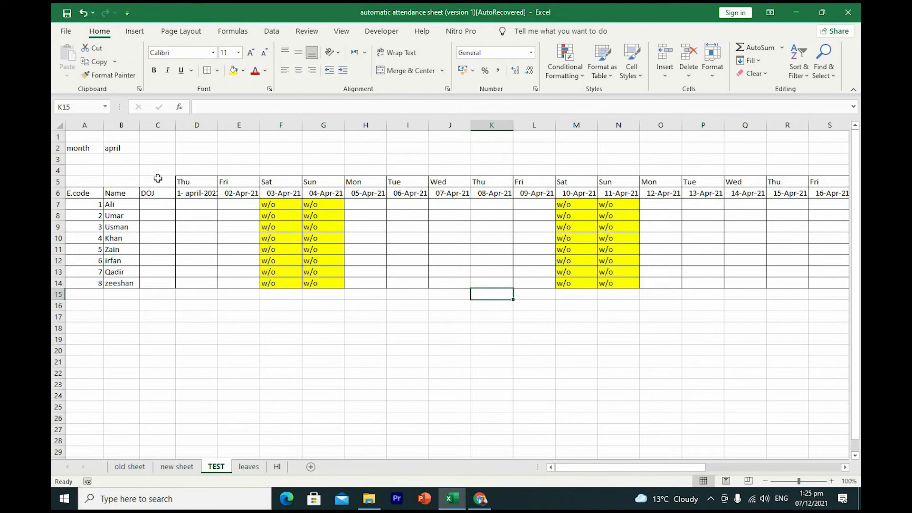
Step: Set the month in B2 to may to test the holiday highlighting
{"action": "left_click", "coordinate": [114, 147]}
{"action": "type", "text": "may"}
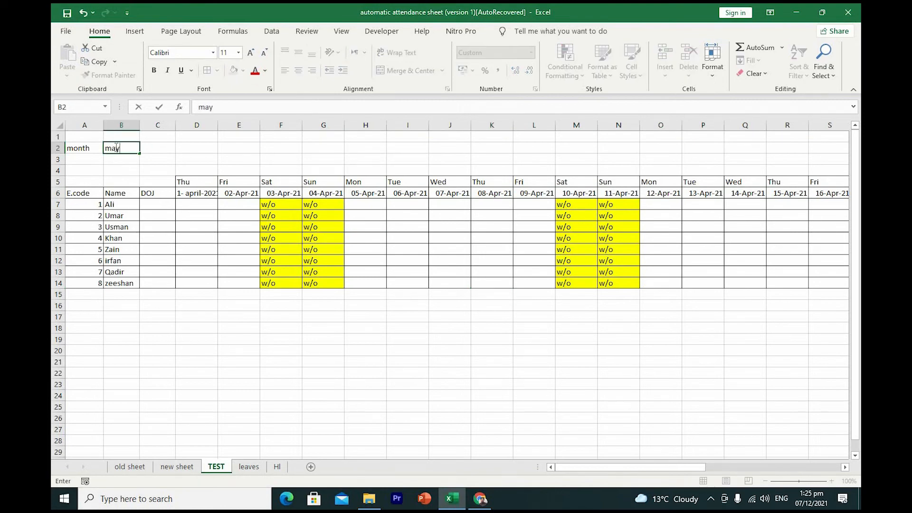
{"action": "key", "text": "Return"}
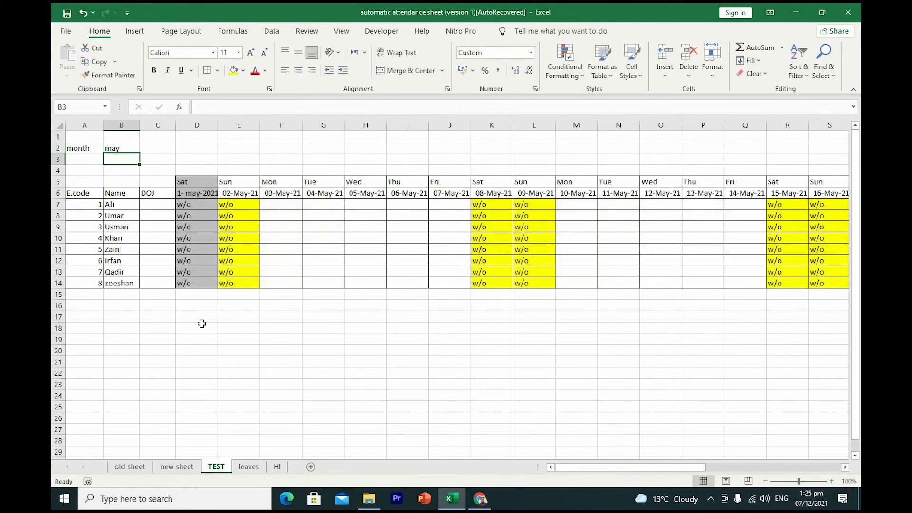
{"action": "left_click", "coordinate": [242, 296]}
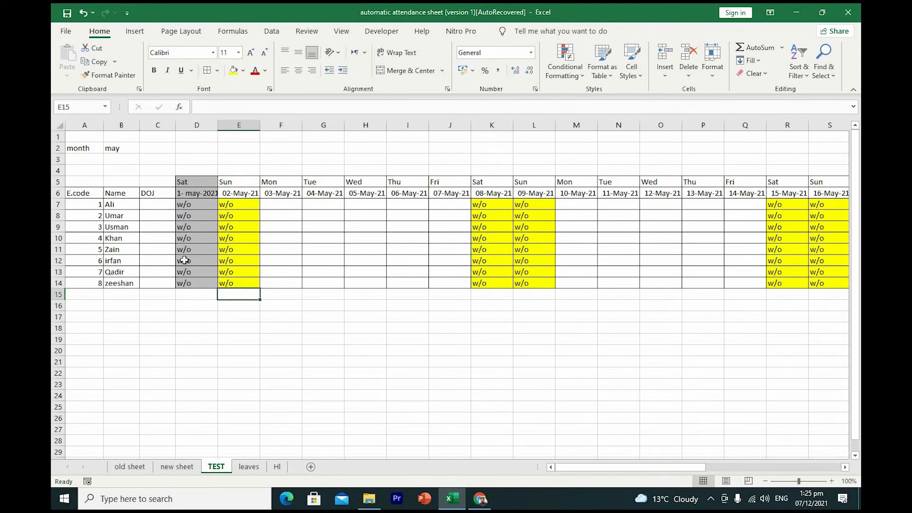
Step: Set the month in B2 to aug and select the attendance cells Q7:Q14 under the 14-Aug holiday
{"action": "left_click", "coordinate": [117, 148]}
{"action": "type", "text": "aug"}
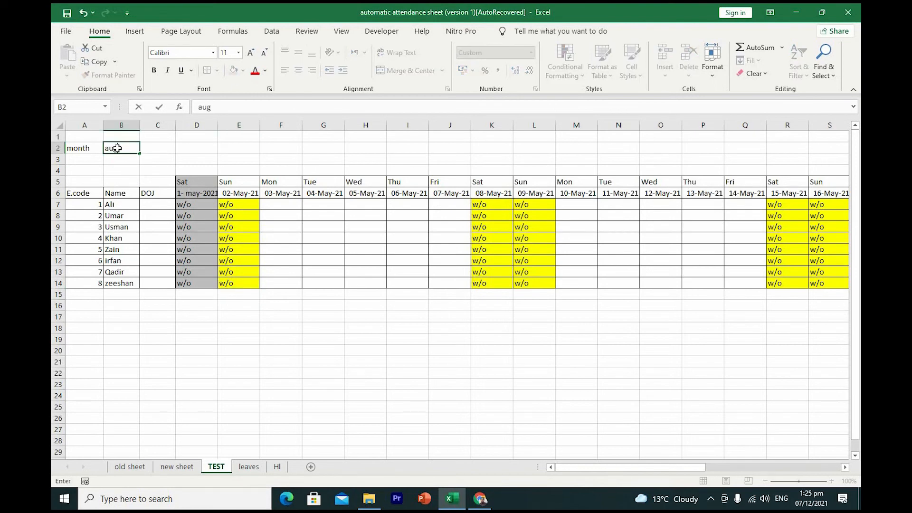
{"action": "key", "text": "Return"}
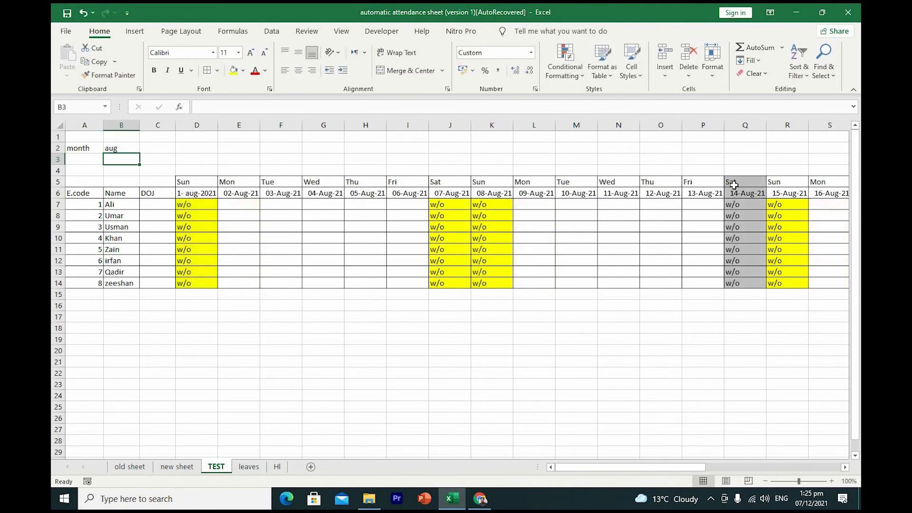
{"action": "left_click_drag", "start_coordinate": [736, 204], "coordinate": [752, 285]}
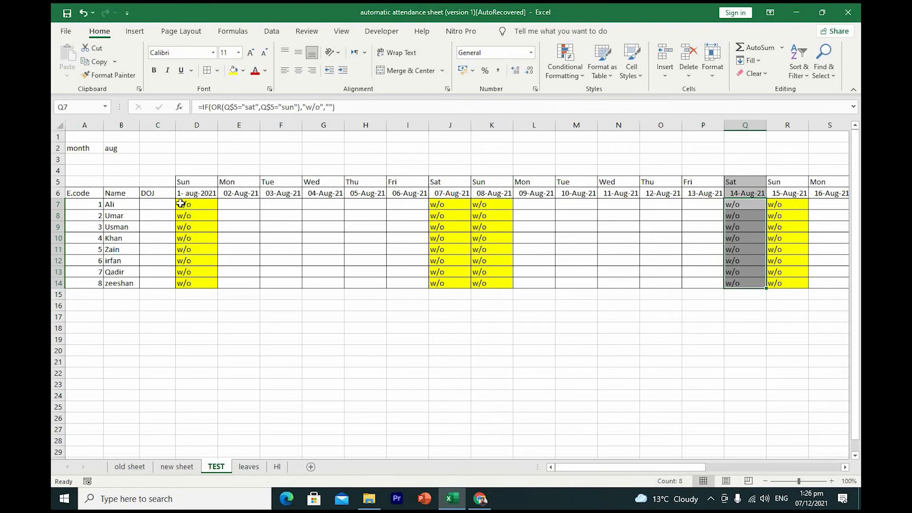
Step: Wrap D7's weekly-off formula in an outer IF that starts with a COUNTIF over column A of the HI sheet
{"action": "left_click", "coordinate": [202, 205]}
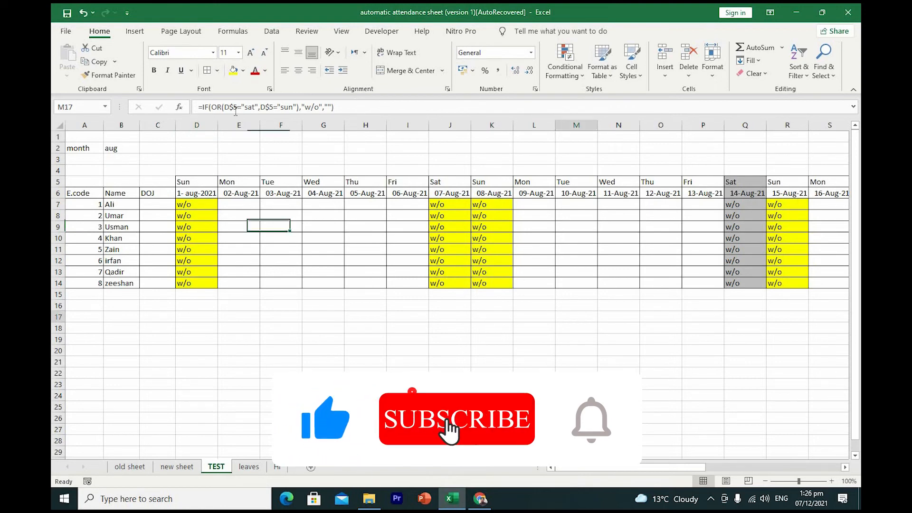
{"action": "left_click", "coordinate": [204, 107]}
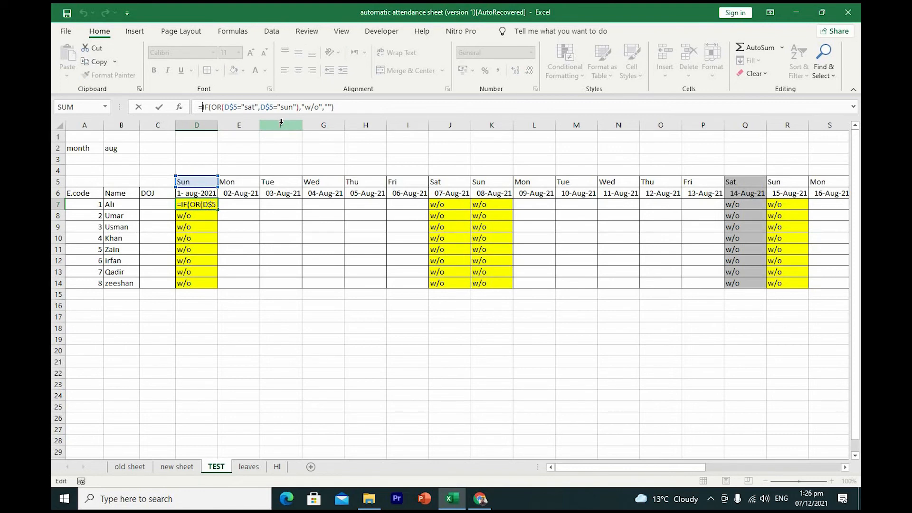
{"action": "type", "text": "if("}
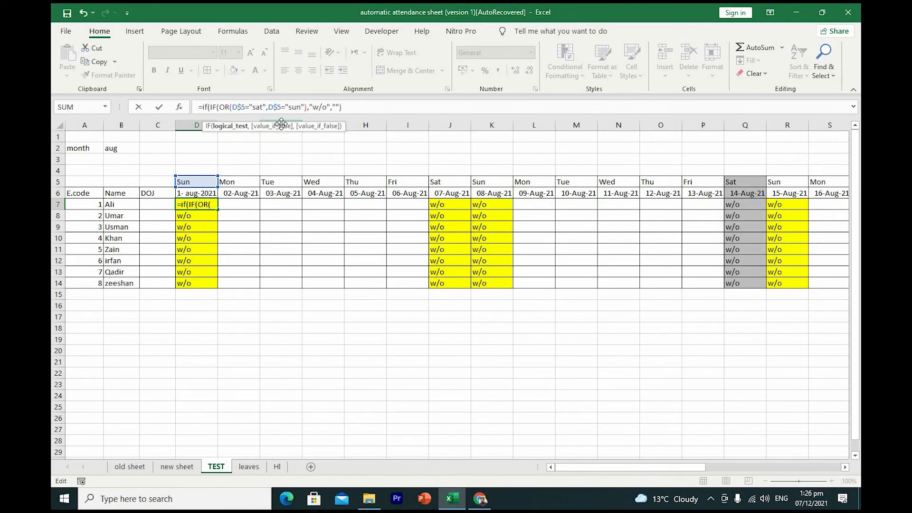
{"action": "type", "text": "countif"}
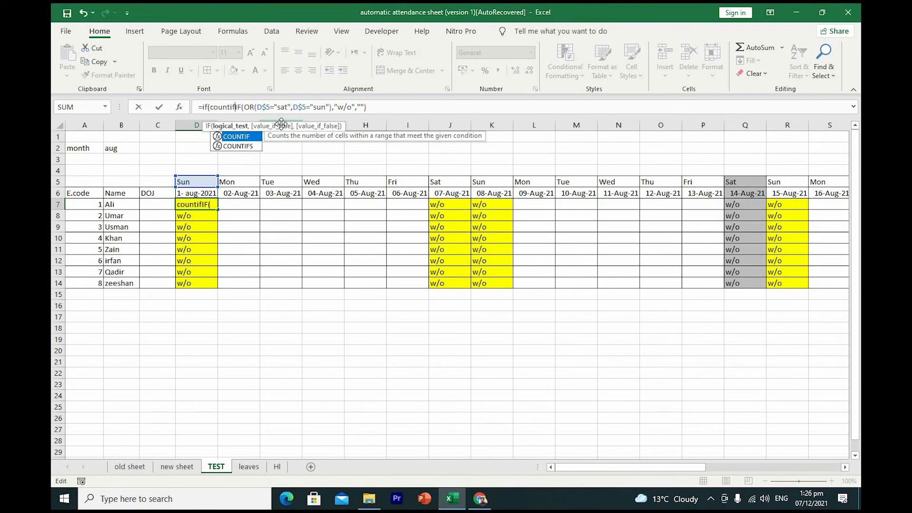
{"action": "type", "text": "("}
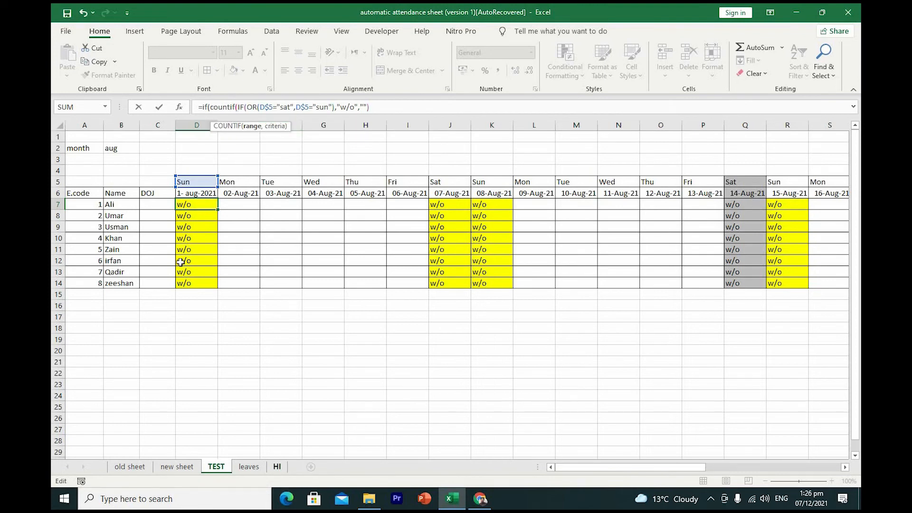
{"action": "left_click", "coordinate": [277, 466]}
{"action": "left_click", "coordinate": [89, 125]}
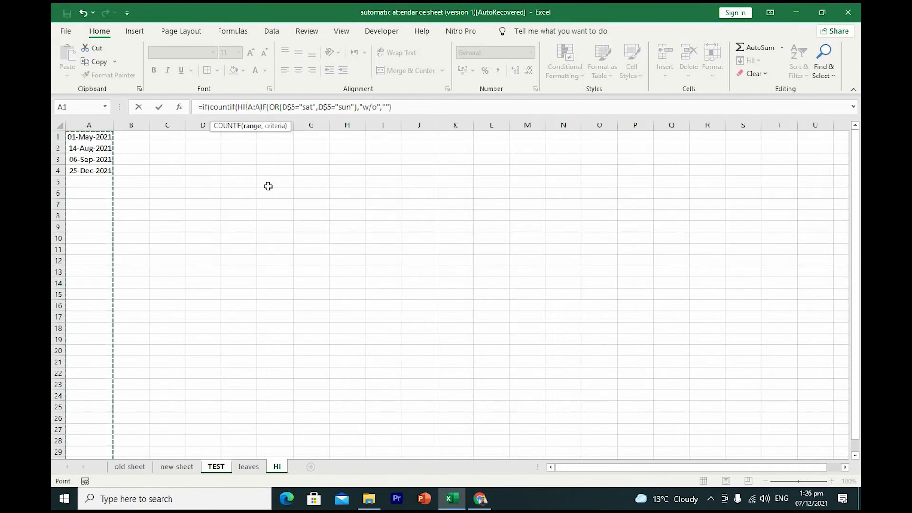
{"action": "type", "text": ","}
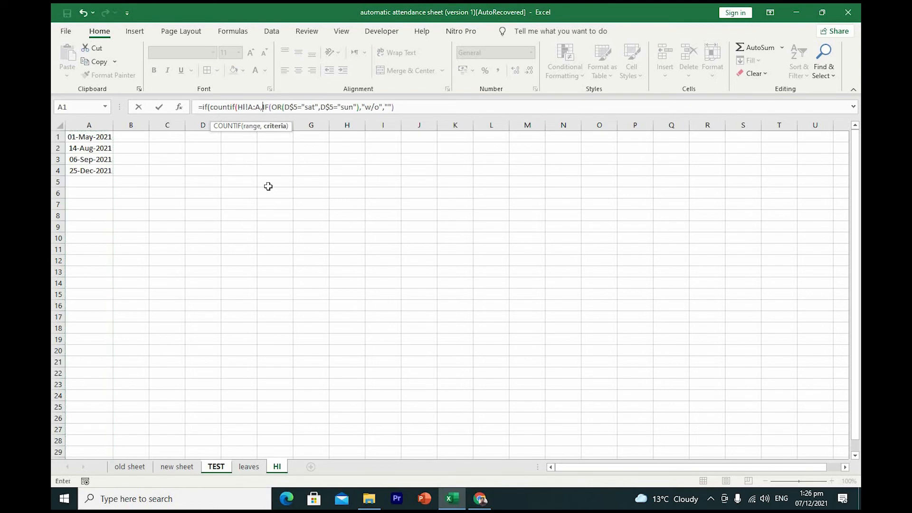
Step: Complete the holiday test in D7 with TEST!D6 as the COUNTIF criterion, >0 as the comparison, and "H" as the true value before the existing IF
{"action": "left_click", "coordinate": [216, 466]}
{"action": "left_click", "coordinate": [194, 193]}
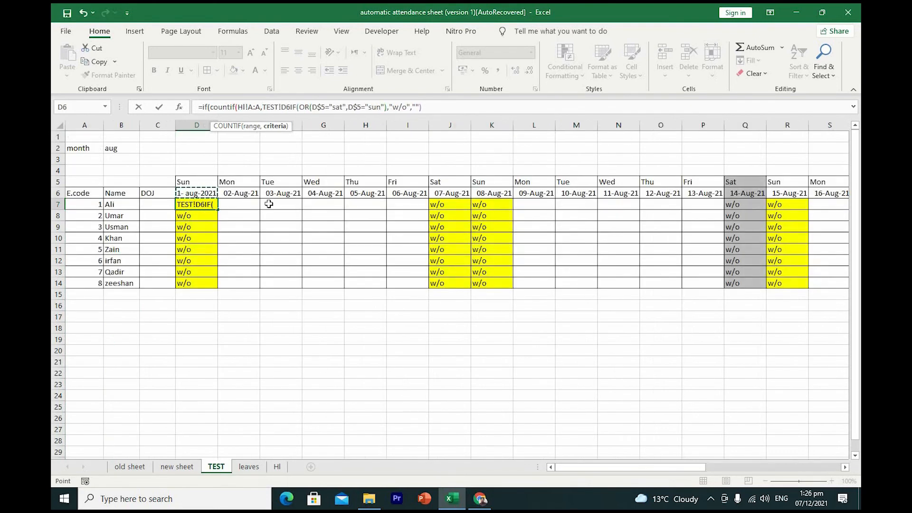
{"action": "type", "text": ")"}
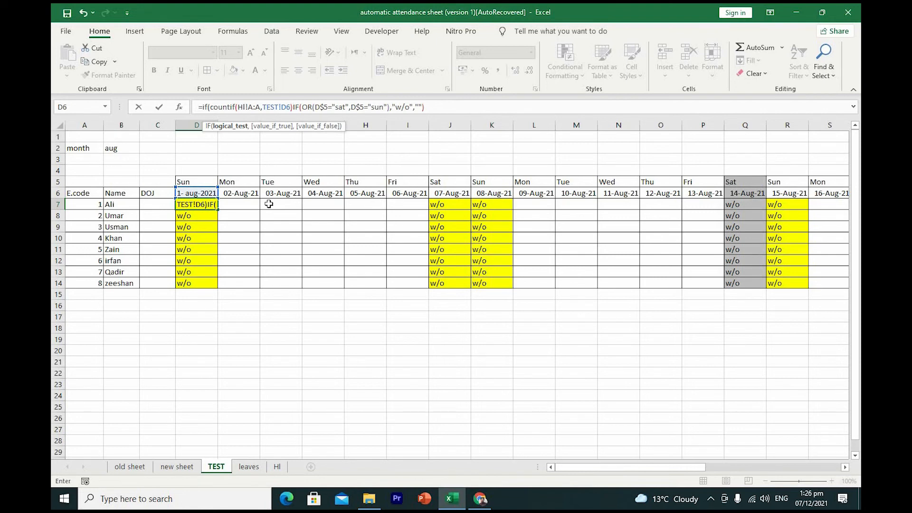
{"action": "type", "text": ">0"}
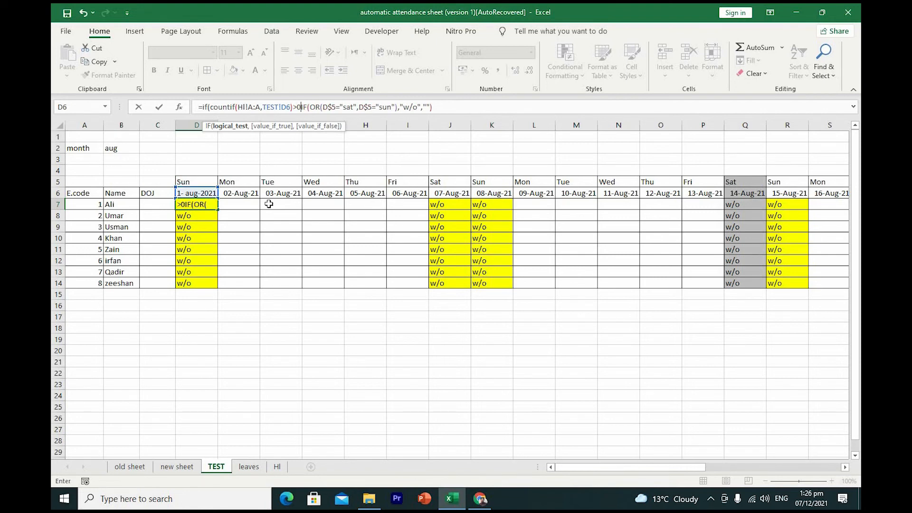
{"action": "type", "text": ",\""}
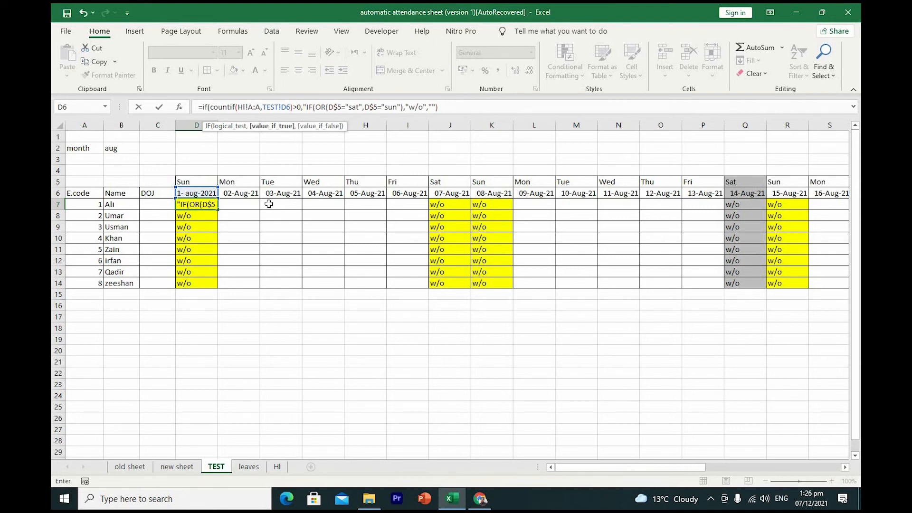
{"action": "type", "text": "H\""}
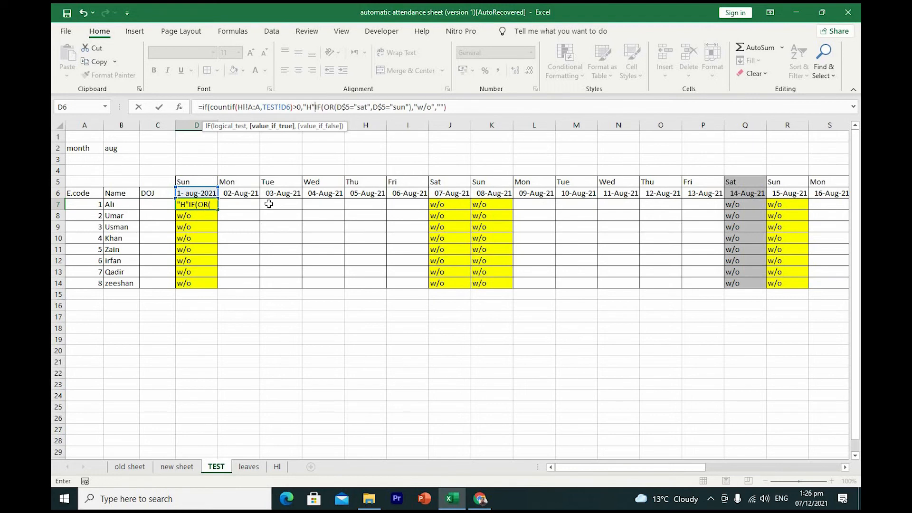
{"action": "type", "text": ","}
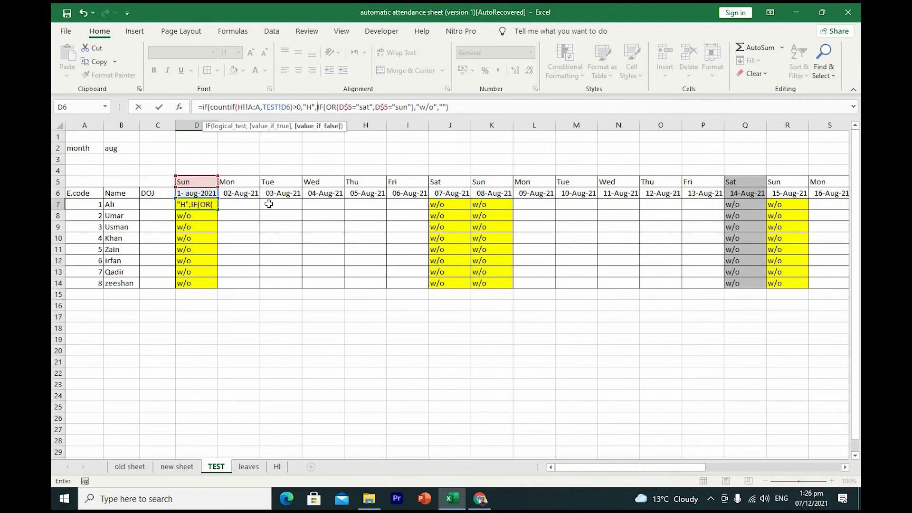
Step: Remove the TEST! sheet reference from the COUNTIF criterion in D7 and lock its row as D$6
{"action": "left_click", "coordinate": [282, 107]}
{"action": "key", "text": "BackSpace"}
{"action": "key", "text": "BackSpace"}
{"action": "key", "text": "BackSpace"}
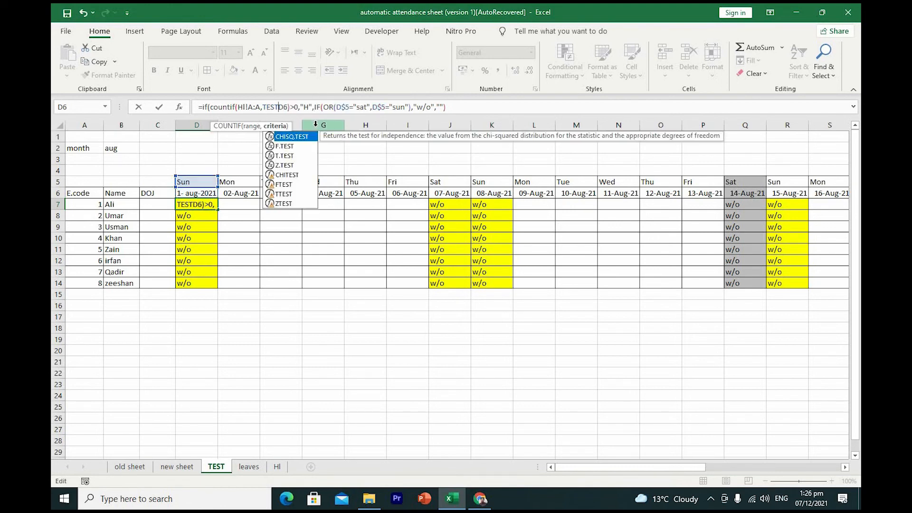
{"action": "key", "text": "BackSpace"}
{"action": "key", "text": "BackSpace"}
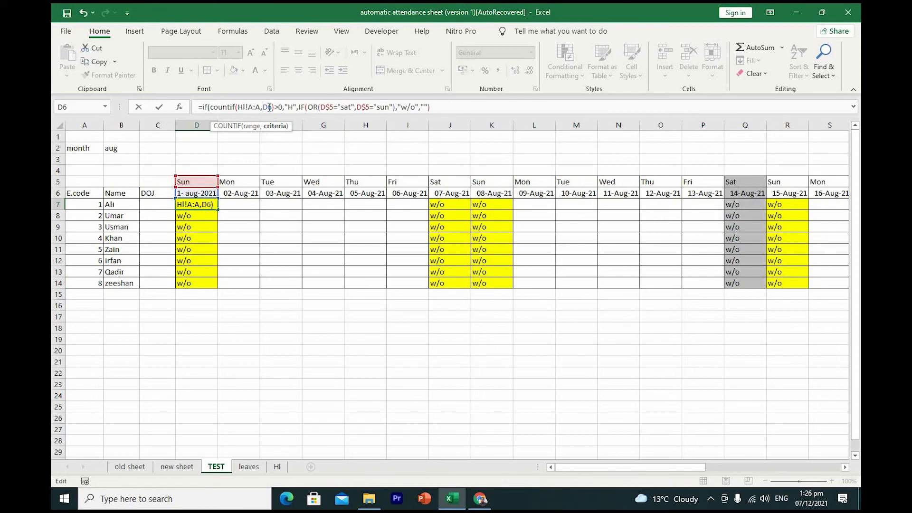
{"action": "key", "text": "F4"}
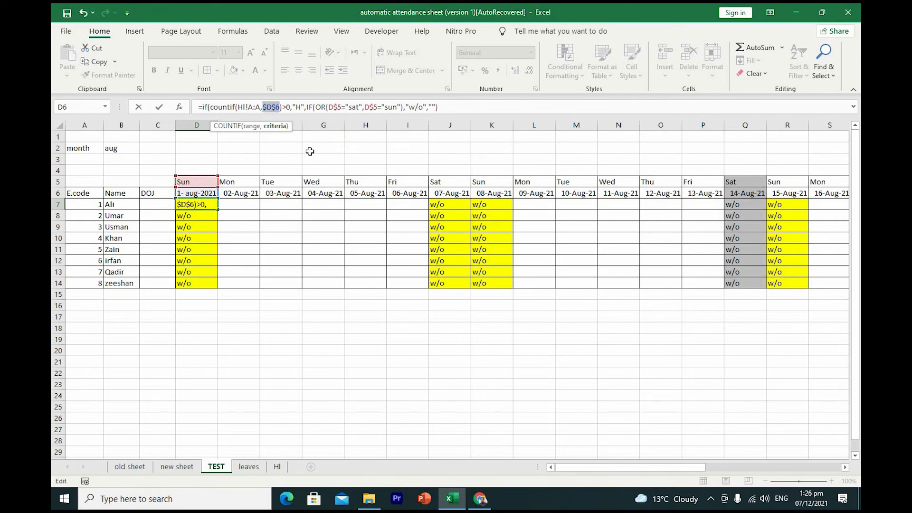
{"action": "key", "text": "F4"}
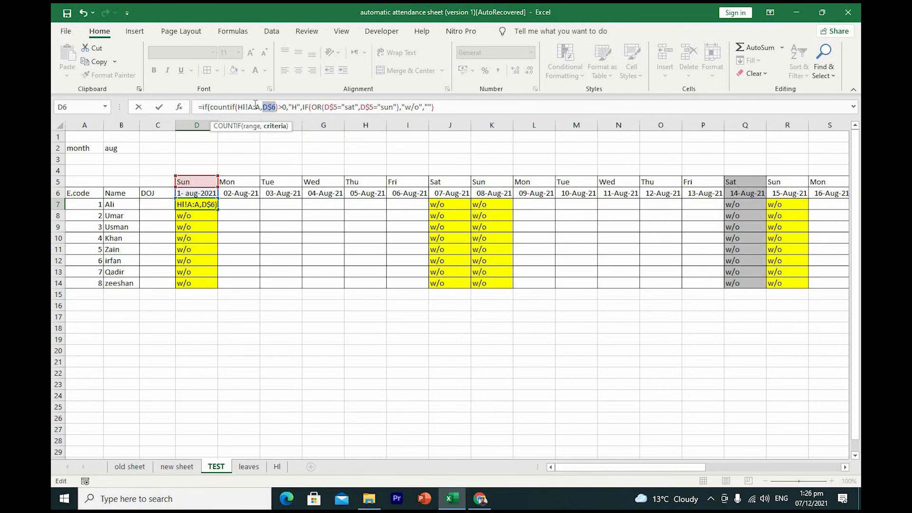
Step: Make the COUNTIF range absolute as $A:$A and enter D7's formula, accepting the suggested closing-parenthesis correction
{"action": "left_click", "coordinate": [255, 107]}
{"action": "key", "text": "F4"}
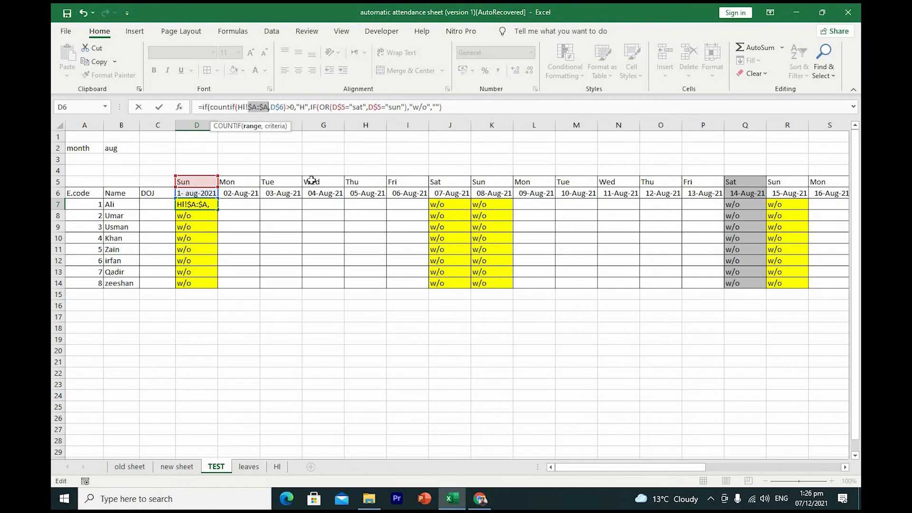
{"action": "key", "text": "Return"}
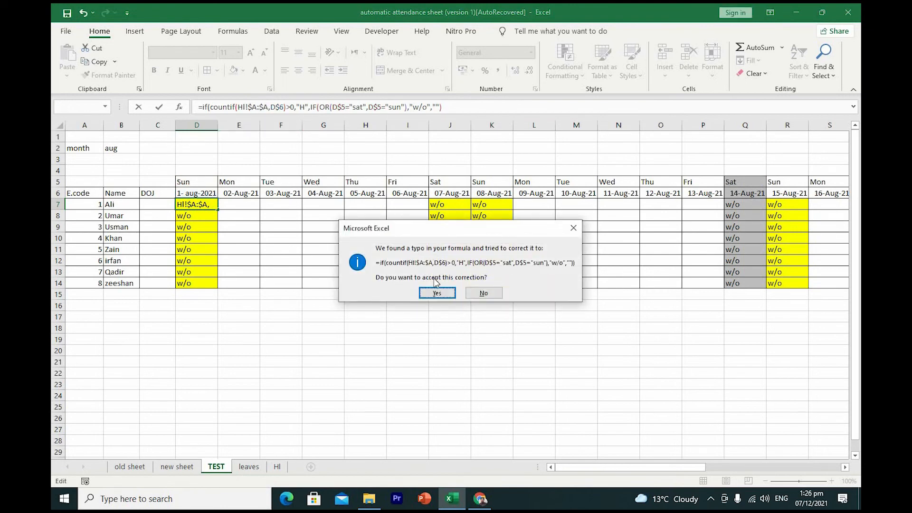
{"action": "left_click", "coordinate": [438, 293]}
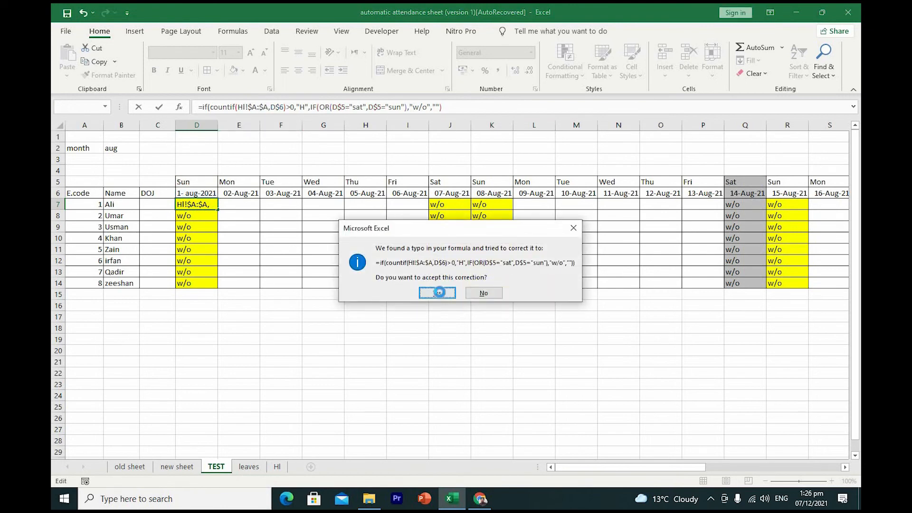
Step: Fill D7's holiday and weekly-off formula across row 7 to AH7
{"action": "left_click", "coordinate": [195, 204]}
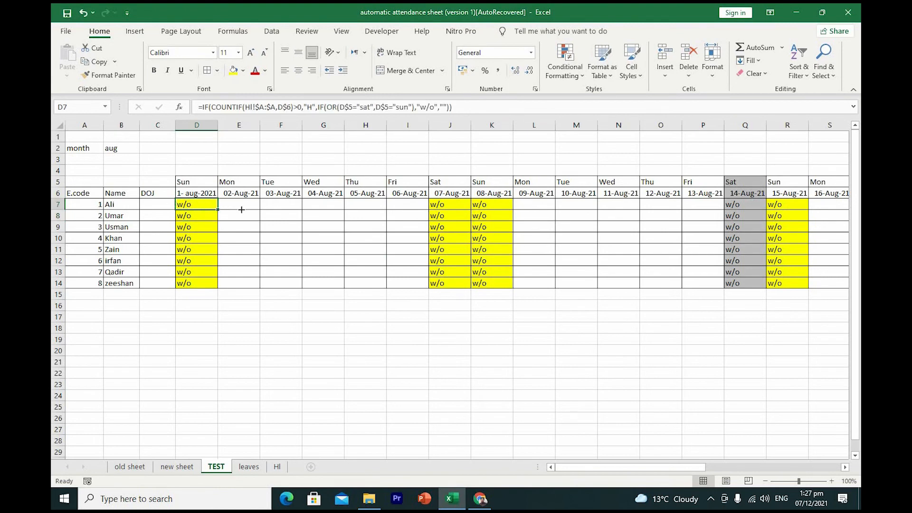
{"action": "left_click_drag", "start_coordinate": [241, 209], "coordinate": [819, 206]}
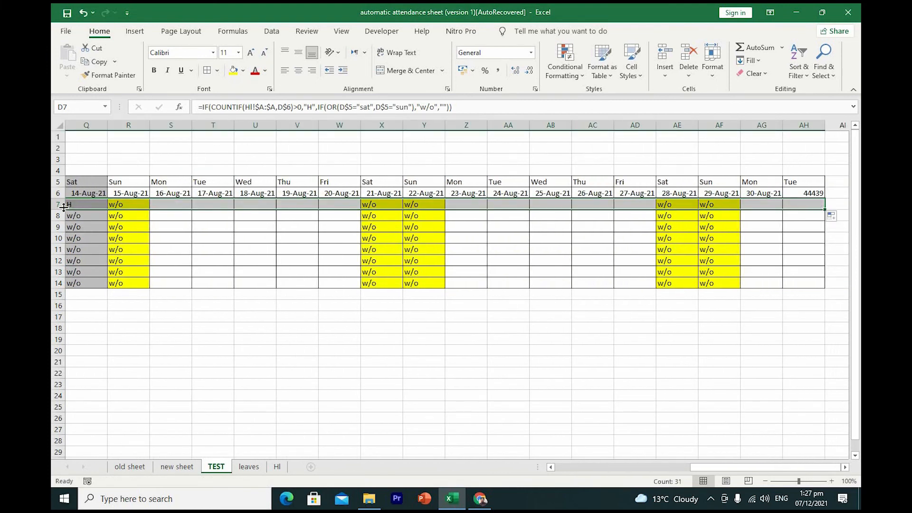
Step: Keep row 7's fill without formatting, extend the D7:AH7 formulas down to row 14, and check the holiday marks in Q7:Q14
{"action": "left_click", "coordinate": [832, 217]}
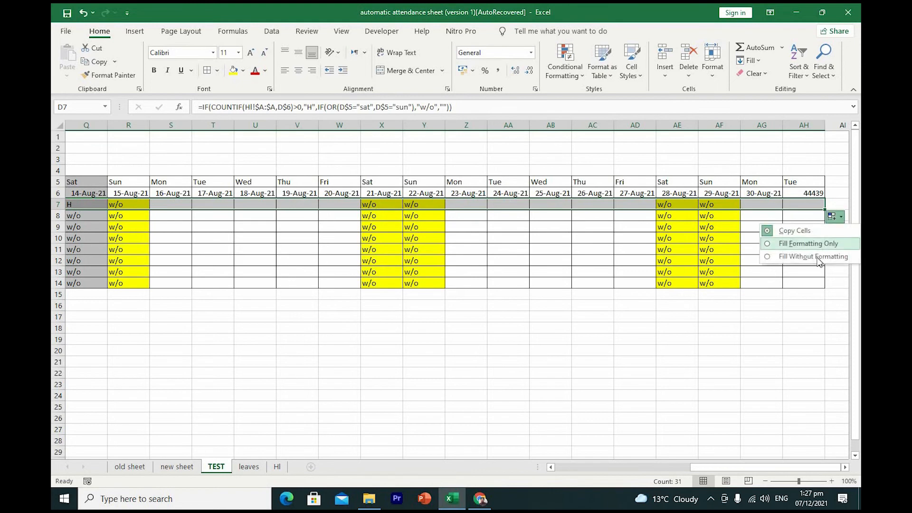
{"action": "left_click", "coordinate": [819, 256]}
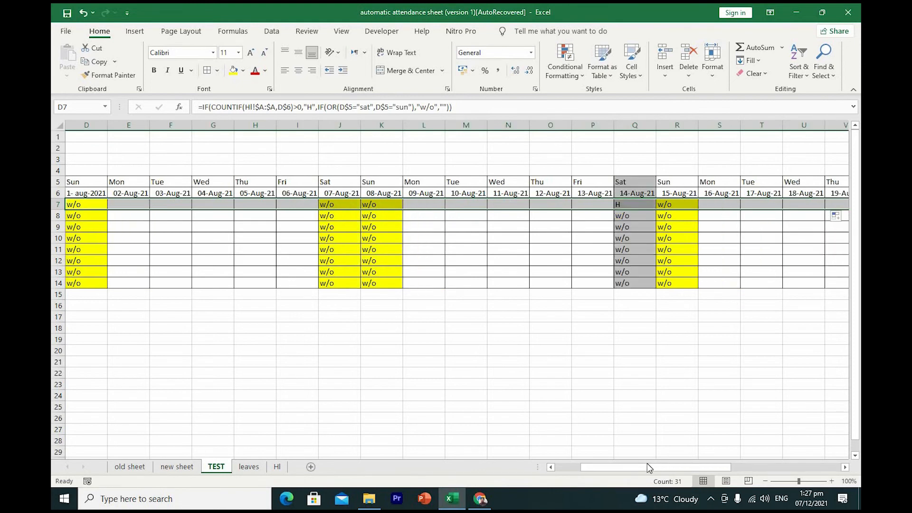
{"action": "left_click_drag", "start_coordinate": [648, 468], "coordinate": [759, 468]}
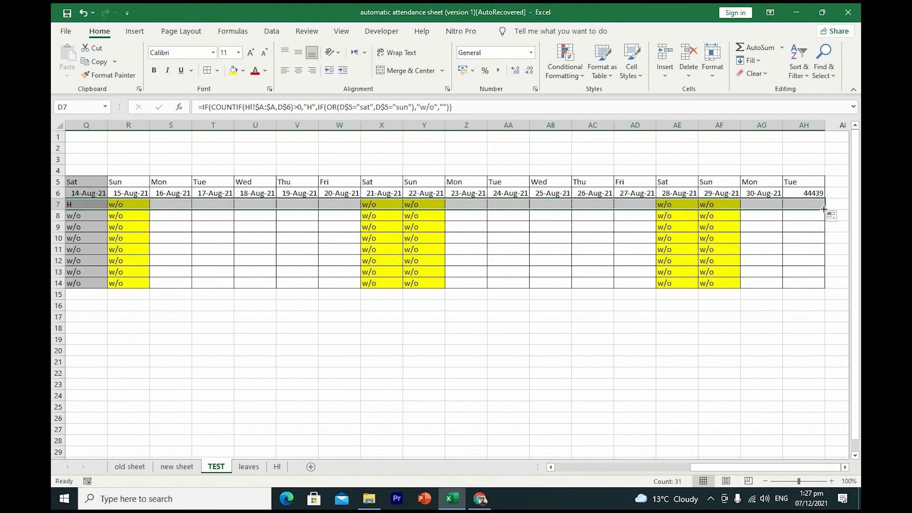
{"action": "left_click_drag", "start_coordinate": [825, 209], "coordinate": [825, 288]}
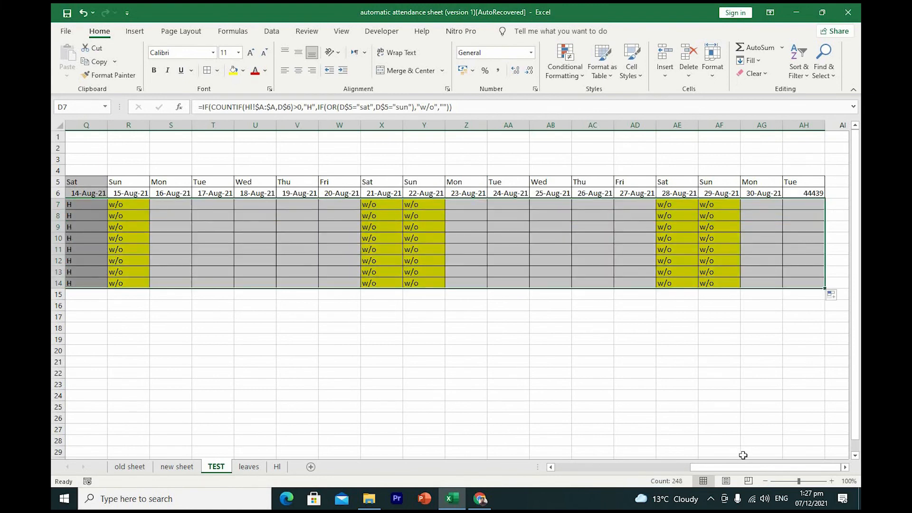
{"action": "left_click_drag", "start_coordinate": [741, 467], "coordinate": [604, 469]}
{"action": "left_click", "coordinate": [491, 305]}
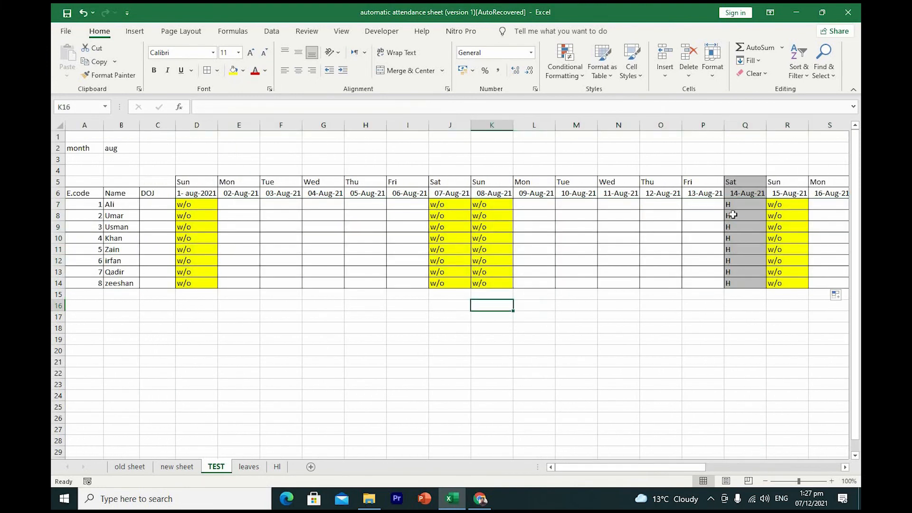
{"action": "left_click", "coordinate": [733, 215]}
{"action": "left_click_drag", "start_coordinate": [735, 204], "coordinate": [754, 283]}
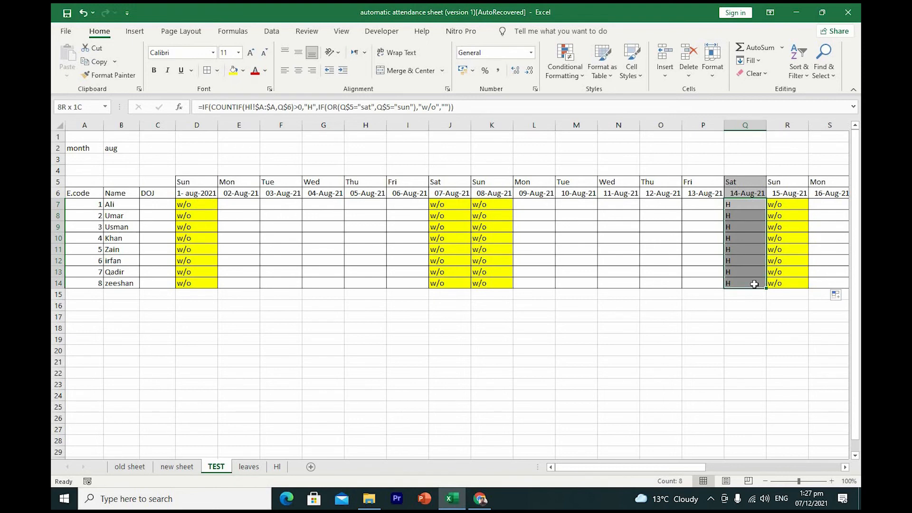
Step: Set the month in B2 to may and check the holiday marks for 1 May in D7:D14
{"action": "left_click", "coordinate": [110, 149]}
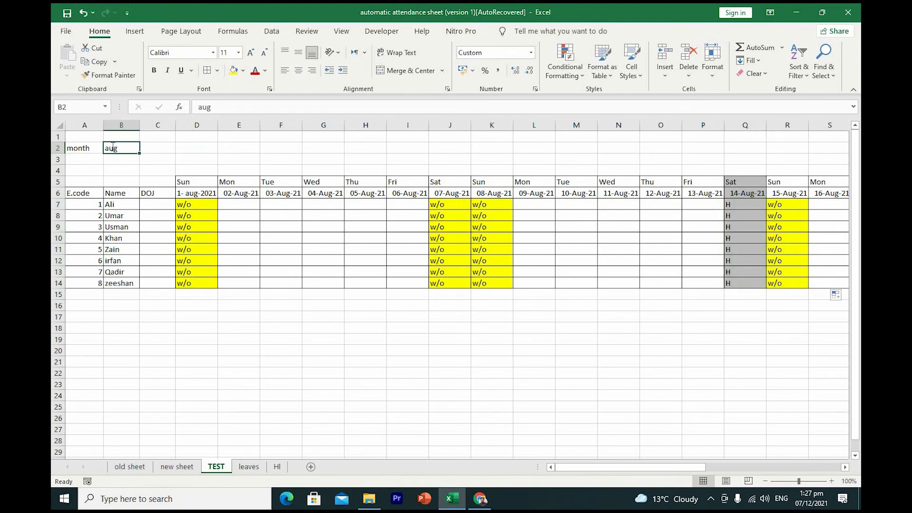
{"action": "type", "text": "may"}
{"action": "key", "text": "Return"}
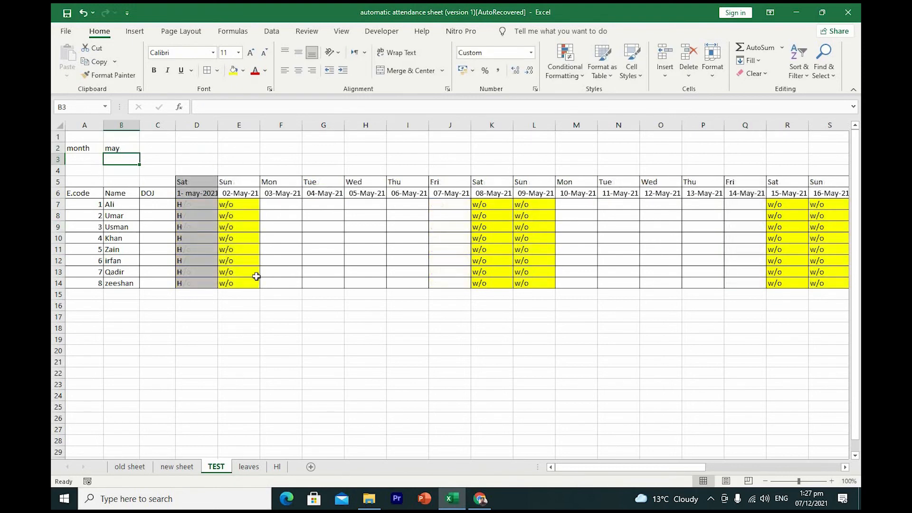
{"action": "left_click_drag", "start_coordinate": [191, 203], "coordinate": [197, 283]}
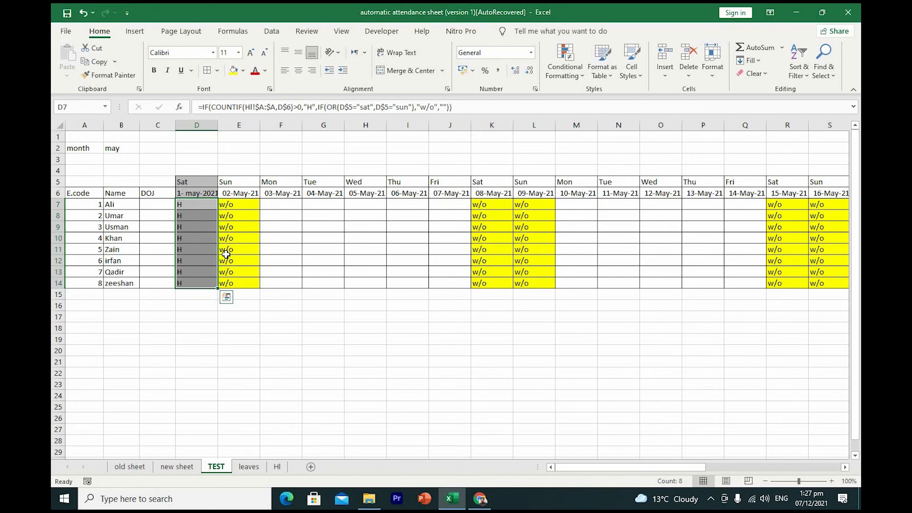
{"action": "type", "text": "sep"}
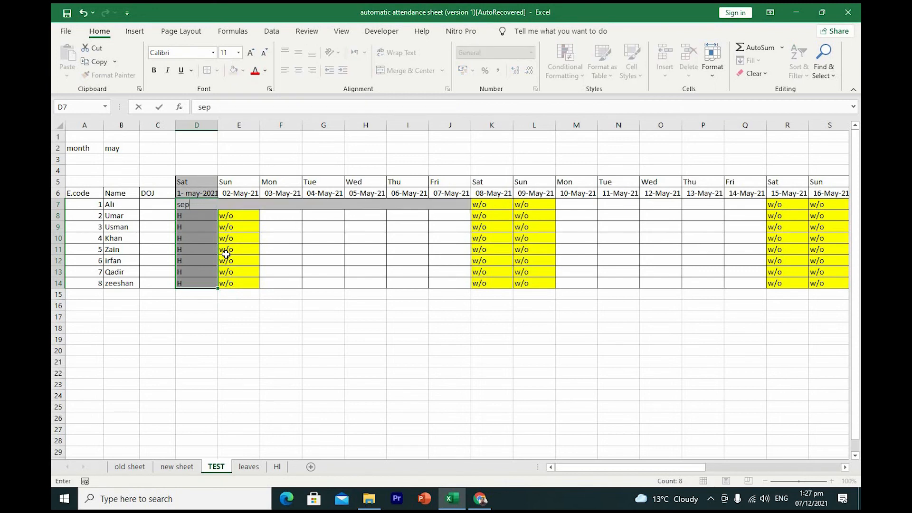
{"action": "key", "text": "Return"}
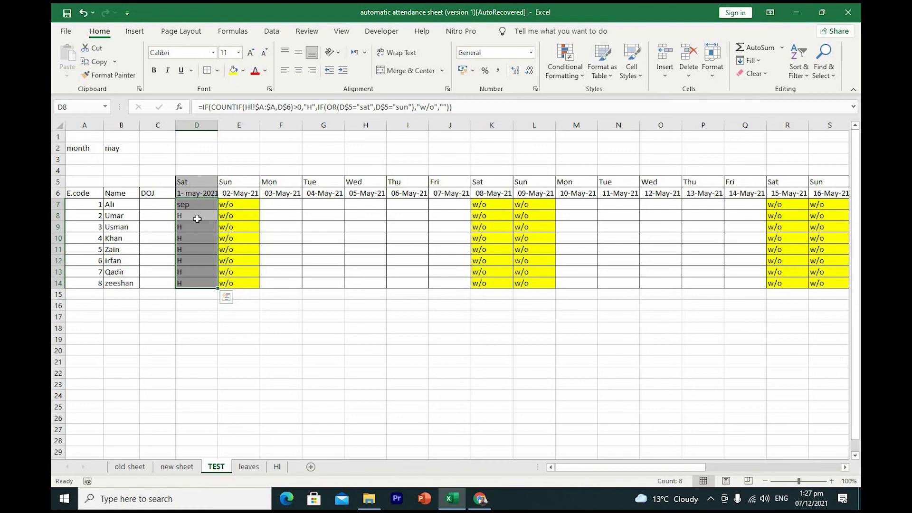
{"action": "key", "text": "ctrl+z"}
Step: Set the month in B2 to sep and check the holiday column for 06-Sep in I5:I14
{"action": "left_click", "coordinate": [119, 148]}
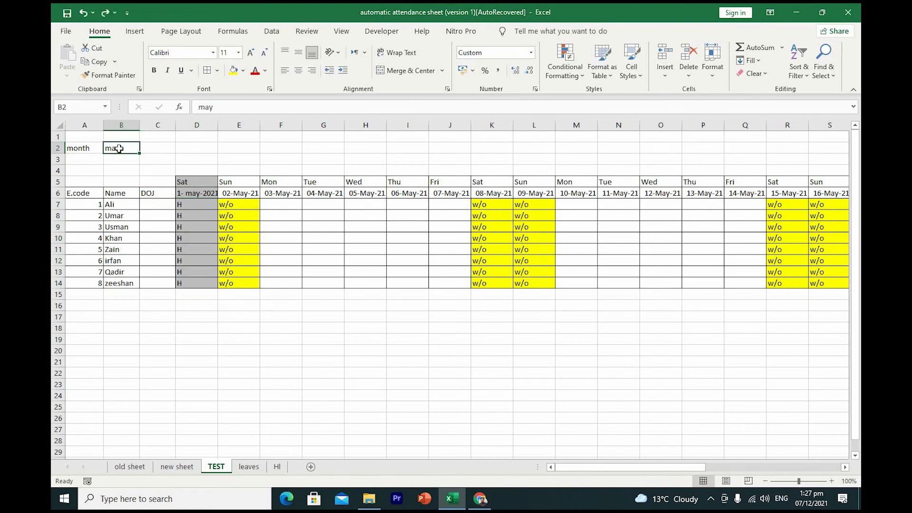
{"action": "type", "text": "sep"}
{"action": "key", "text": "Return"}
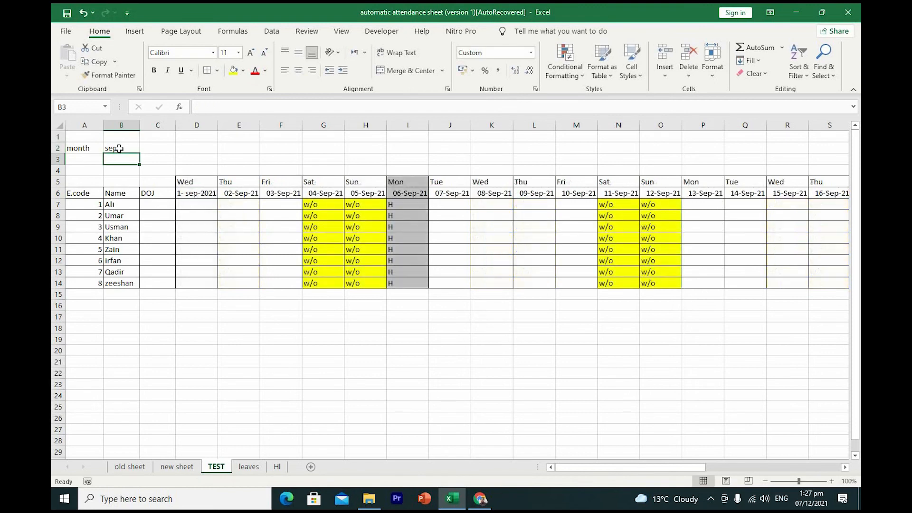
{"action": "left_click_drag", "start_coordinate": [409, 204], "coordinate": [417, 283]}
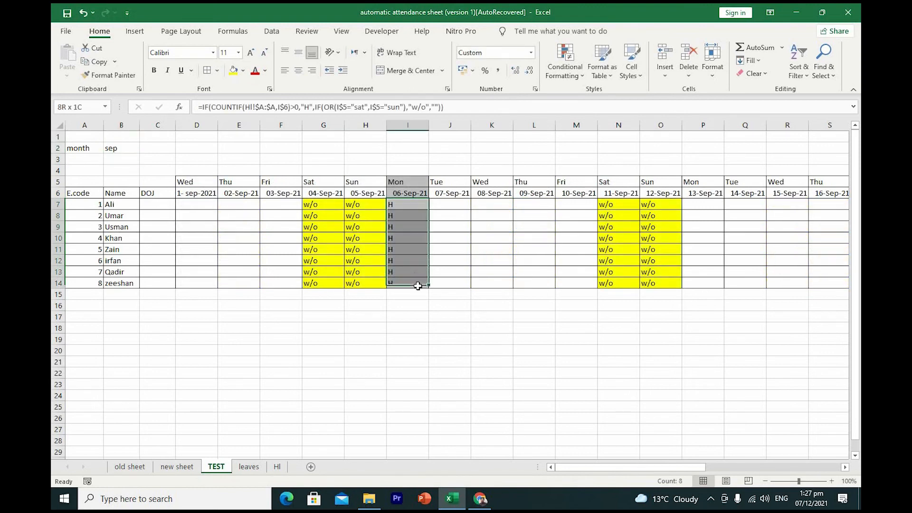
{"action": "left_click_drag", "start_coordinate": [413, 180], "coordinate": [417, 284]}
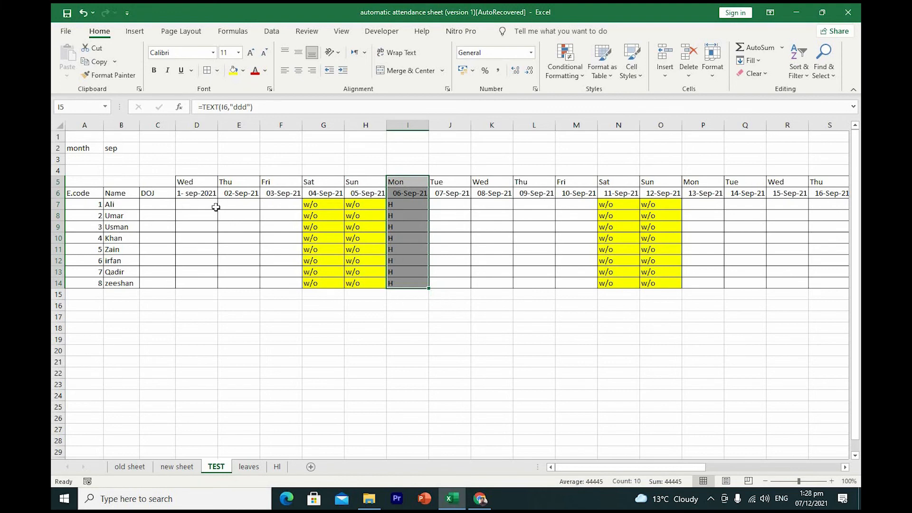
Step: Set the month in B2 to dec and check the 25-Dec, 06-Dec and 07-Dec columns
{"action": "left_click", "coordinate": [114, 148]}
{"action": "type", "text": "dec"}
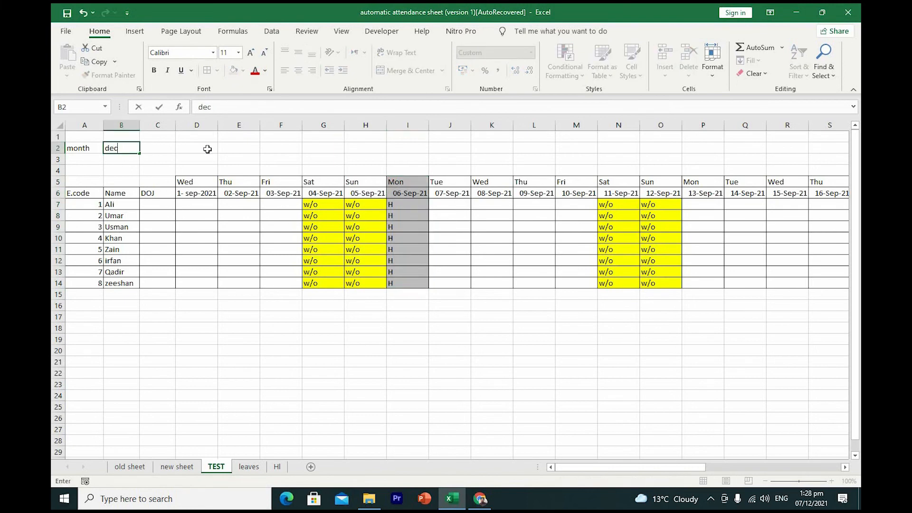
{"action": "key", "text": "Return"}
{"action": "left_click_drag", "start_coordinate": [602, 466], "coordinate": [773, 468]}
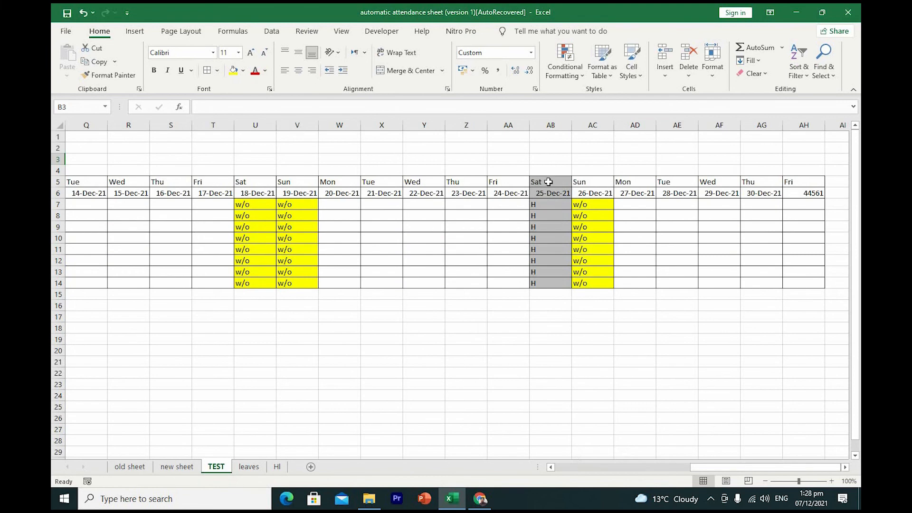
{"action": "left_click_drag", "start_coordinate": [550, 183], "coordinate": [554, 283]}
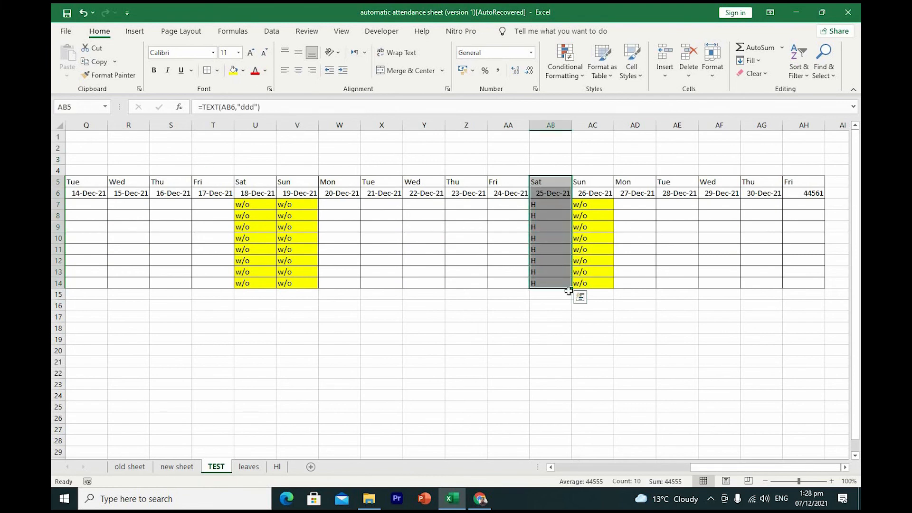
{"action": "left_click_drag", "start_coordinate": [722, 468], "coordinate": [591, 470]}
{"action": "left_click", "coordinate": [481, 349]}
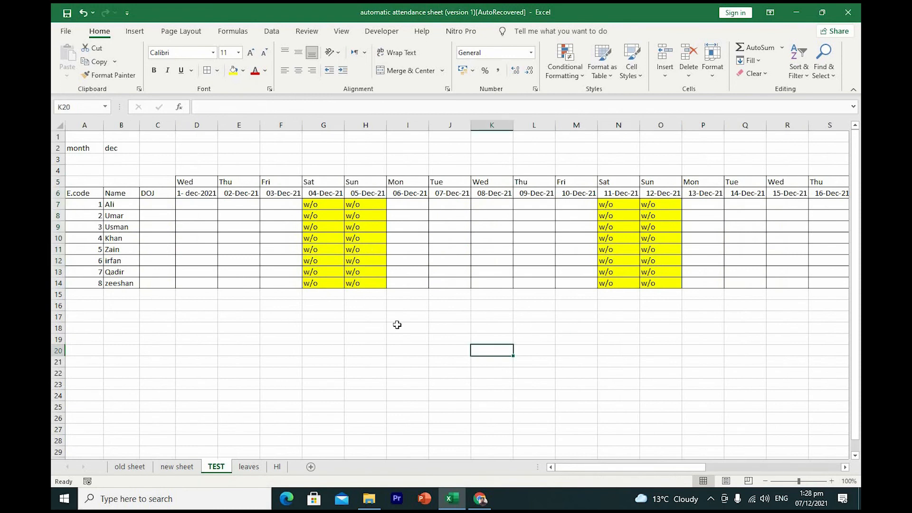
{"action": "left_click", "coordinate": [407, 266]}
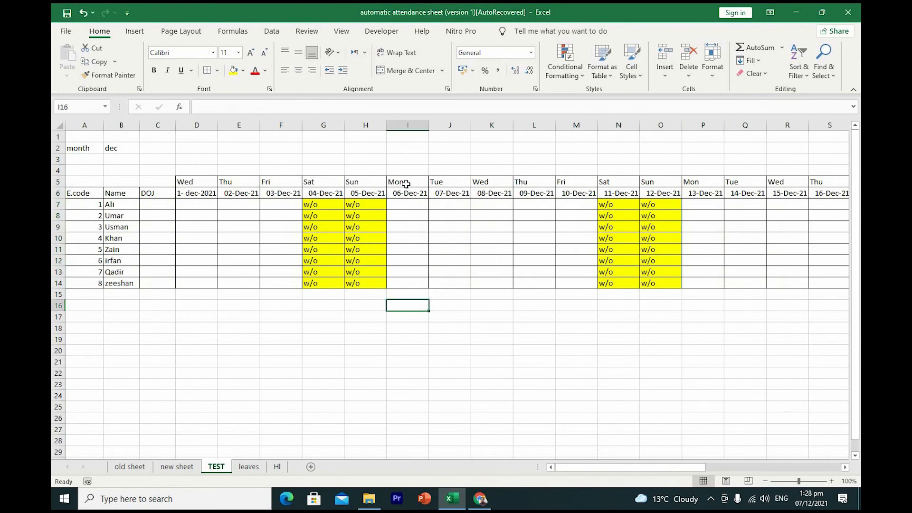
{"action": "left_click_drag", "start_coordinate": [406, 183], "coordinate": [407, 282]}
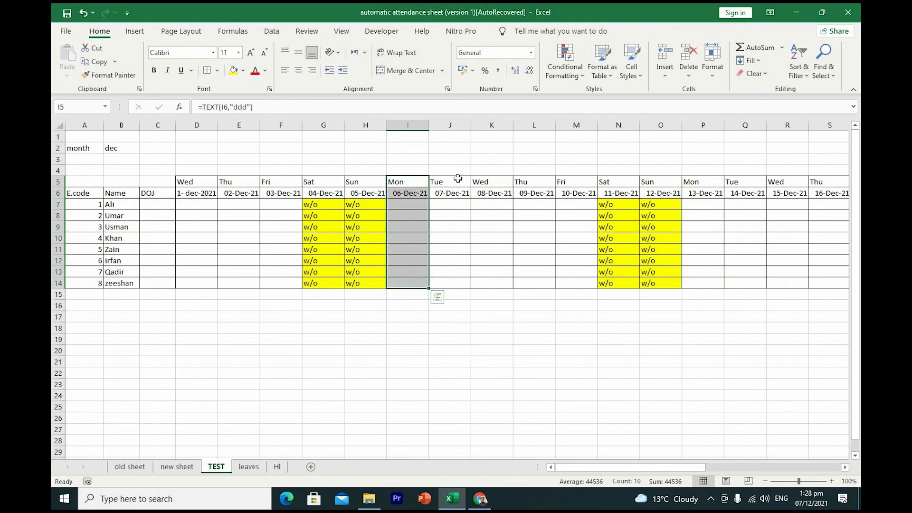
{"action": "left_click_drag", "start_coordinate": [455, 183], "coordinate": [457, 279]}
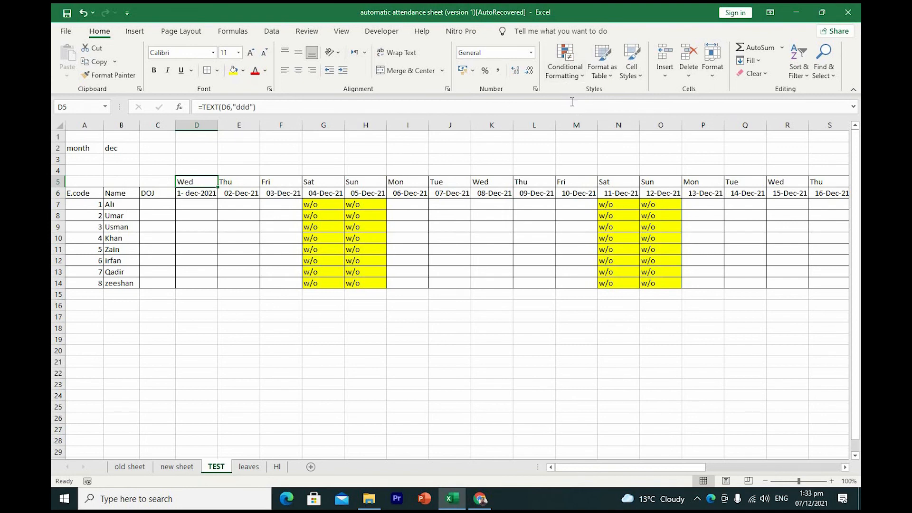
Step: Start a formula-based conditional formatting rule for D5 with the formula =if($D$6=today(),ture,false)
{"action": "left_click", "coordinate": [564, 66]}
{"action": "left_click", "coordinate": [575, 230]}
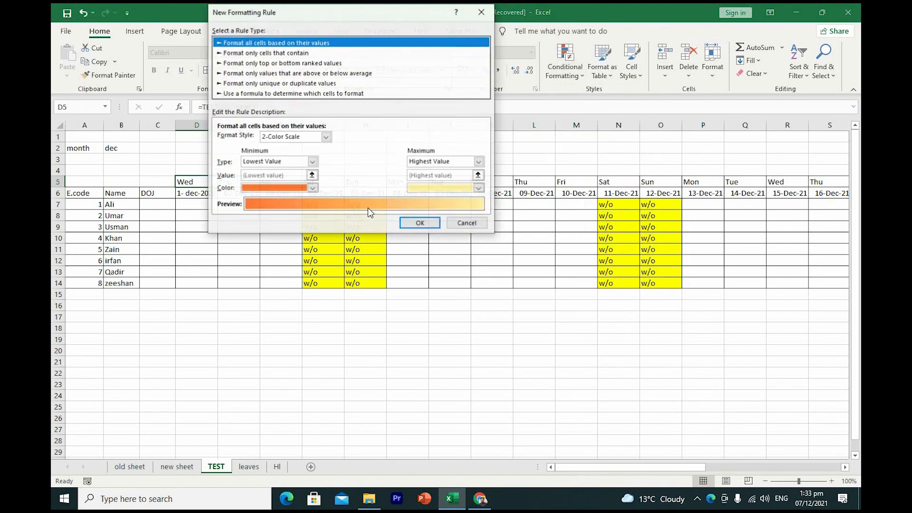
{"action": "left_click_drag", "start_coordinate": [357, 19], "coordinate": [631, 71]}
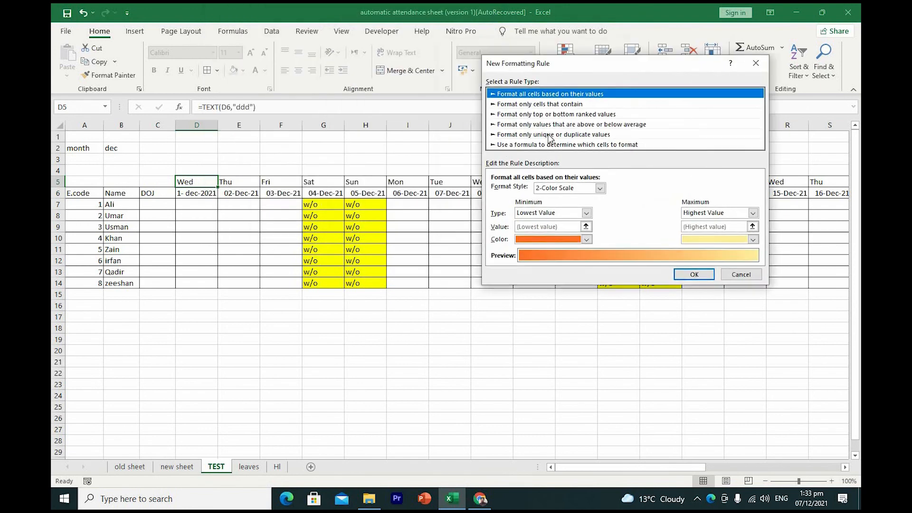
{"action": "left_click", "coordinate": [523, 145]}
{"action": "left_click", "coordinate": [524, 191]}
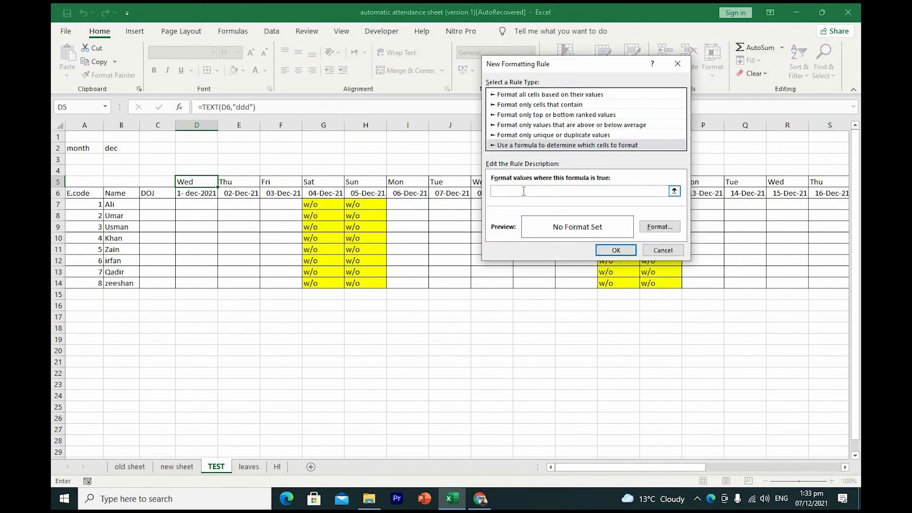
{"action": "type", "text": "=if("}
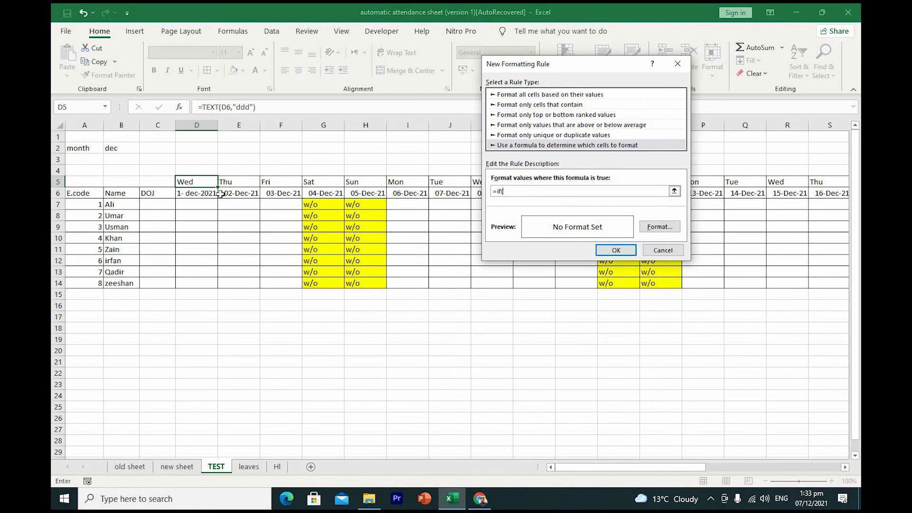
{"action": "left_click", "coordinate": [199, 193]}
{"action": "type", "text": "=today(),ture,false"}
Step: Give the new rule a red fill and apply it with the column of its date reference unlocked as D$6
{"action": "left_click", "coordinate": [661, 227]}
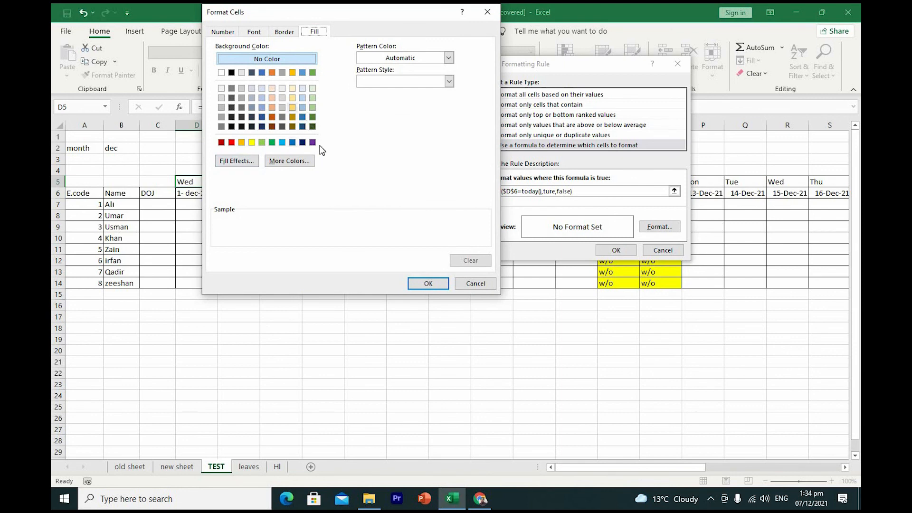
{"action": "left_click", "coordinate": [231, 143]}
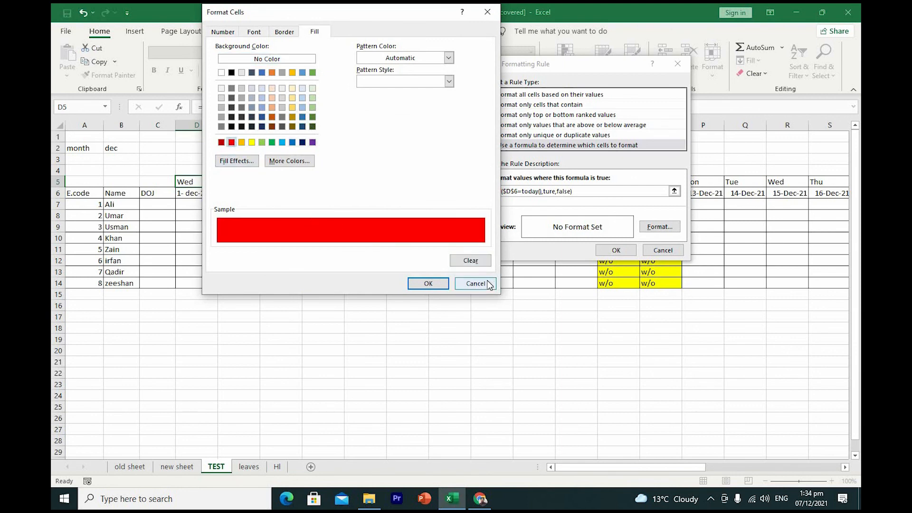
{"action": "left_click", "coordinate": [434, 283]}
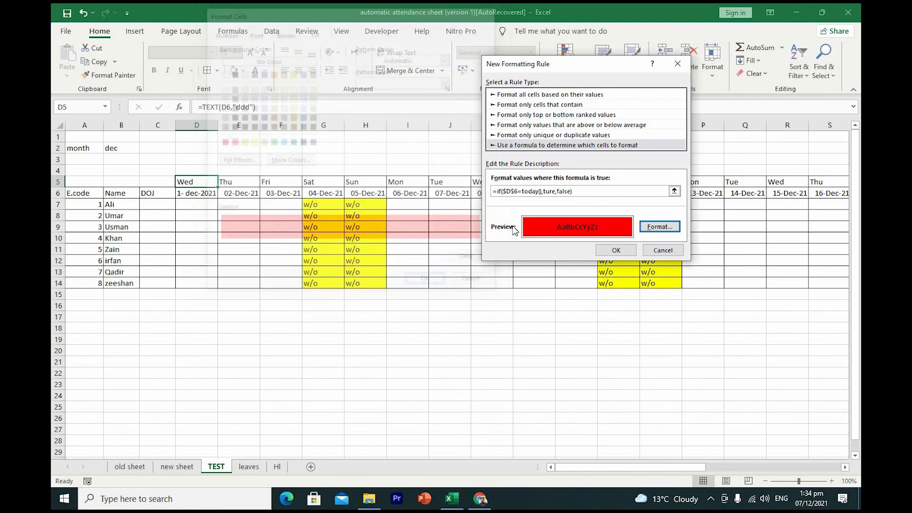
{"action": "left_click", "coordinate": [505, 191]}
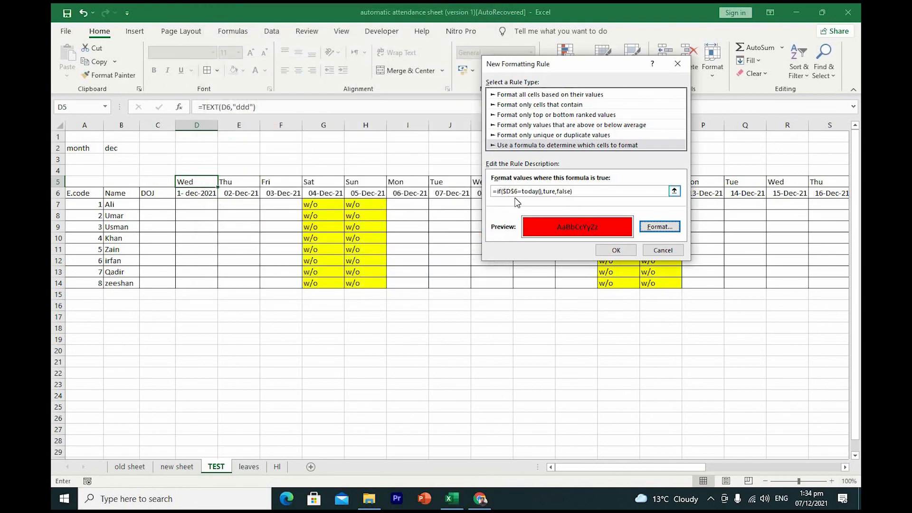
{"action": "key", "text": "BackSpace"}
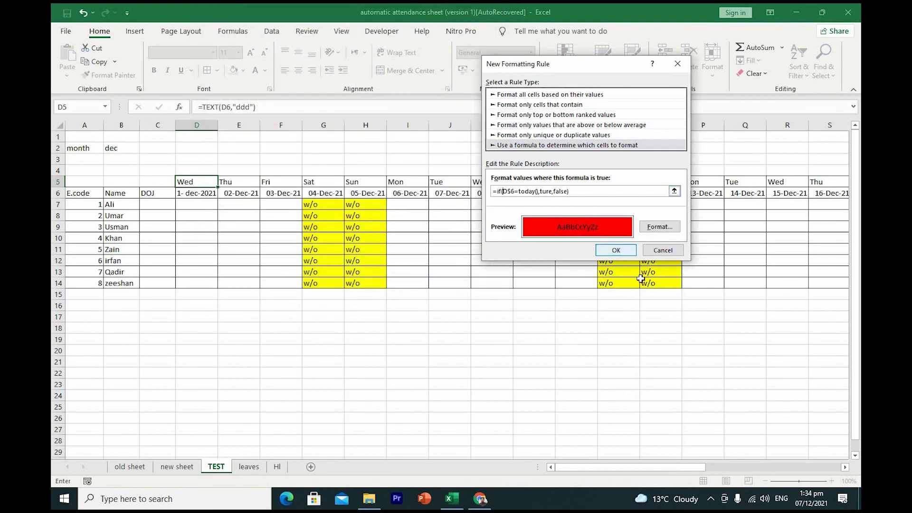
{"action": "left_click", "coordinate": [615, 251]}
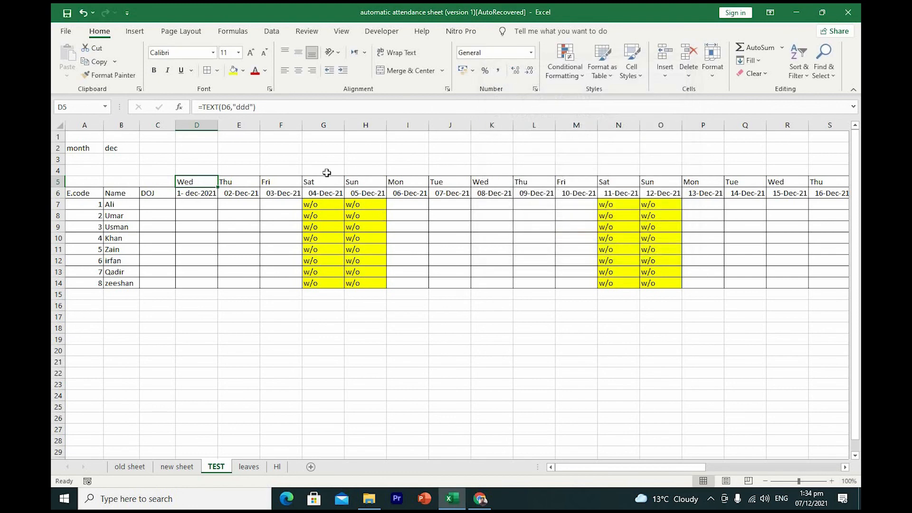
Step: Copy D5's formatting across the day and date rows D5:AH6 with Format Painter
{"action": "left_click", "coordinate": [113, 75]}
{"action": "mouse_move", "coordinate": [210, 194]}
{"action": "left_mouse_down"}
{"action": "mouse_move", "coordinate": [602, 236]}
{"action": "mouse_move", "coordinate": [708, 195]}
{"action": "mouse_move", "coordinate": [859, 193]}
{"action": "mouse_move", "coordinate": [759, 192]}
{"action": "mouse_move", "coordinate": [776, 196]}
{"action": "left_mouse_up"}
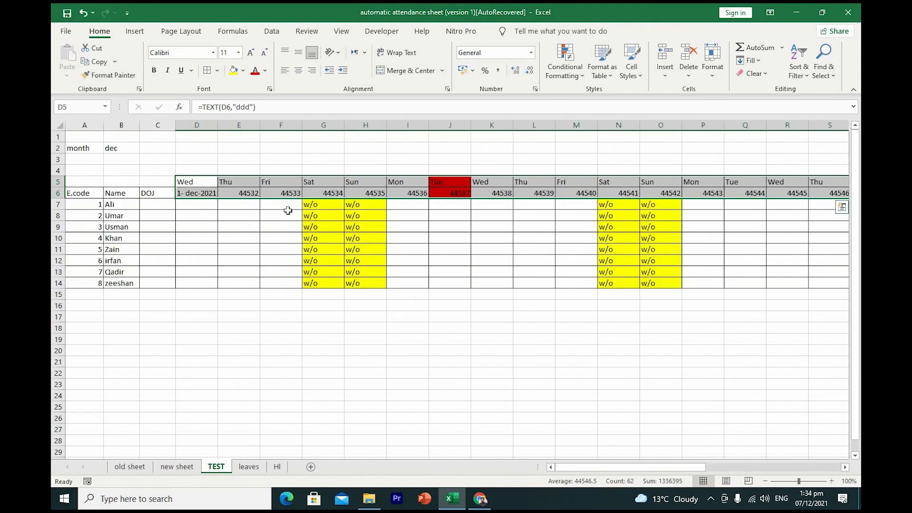
{"action": "left_click", "coordinate": [388, 178]}
{"action": "left_click", "coordinate": [396, 150]}
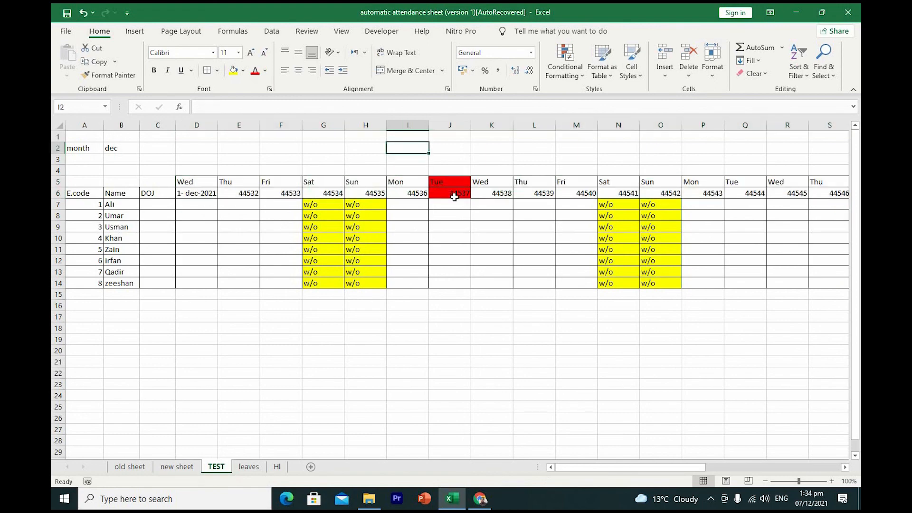
Step: Format the date row D6:AH6 as dd-mmm-yy dates and select today's day and date cells J5:J6 to check their highlight
{"action": "left_click_drag", "start_coordinate": [196, 193], "coordinate": [745, 194]}
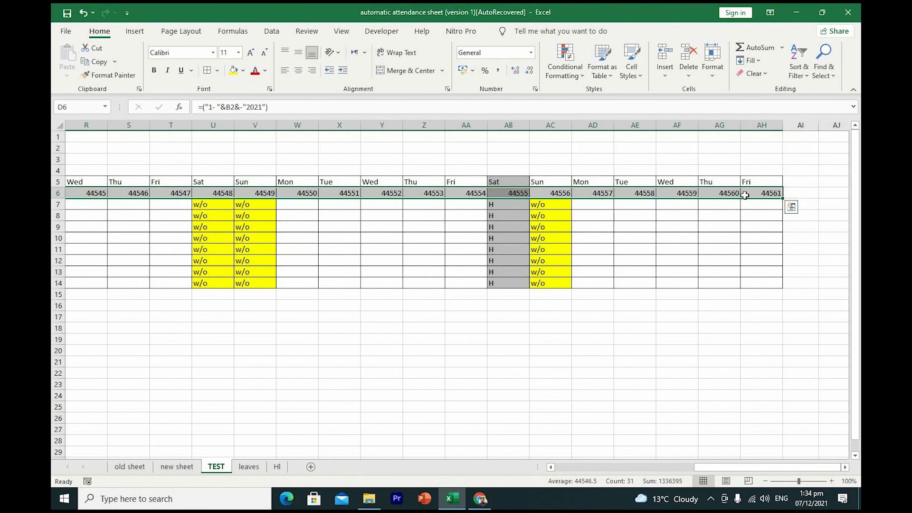
{"action": "key", "text": "ctrl+shift+3"}
{"action": "scroll", "coordinate": [745, 194], "scroll_direction": "left", "scroll_amount": 6}
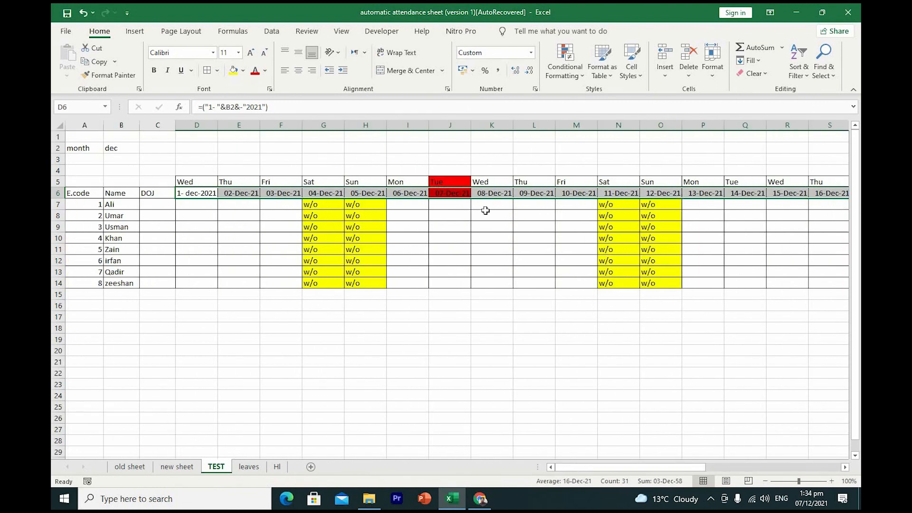
{"action": "left_click", "coordinate": [484, 214]}
{"action": "left_click", "coordinate": [449, 183]}
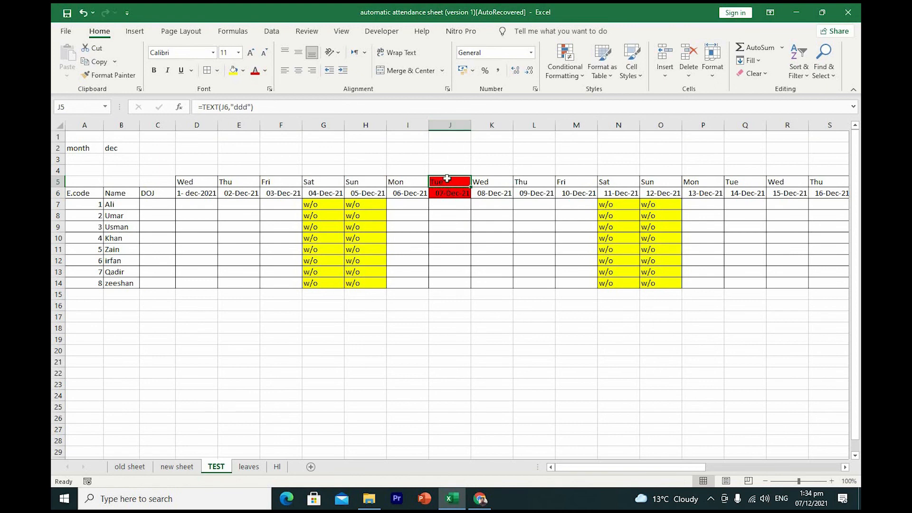
{"action": "left_click_drag", "start_coordinate": [445, 183], "coordinate": [446, 196]}
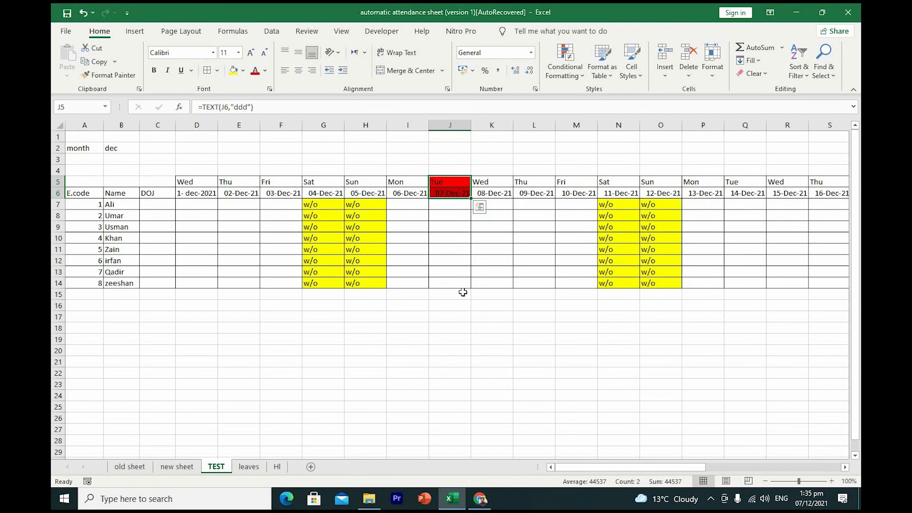
{"action": "left_click_drag", "start_coordinate": [608, 469], "coordinate": [555, 471]}
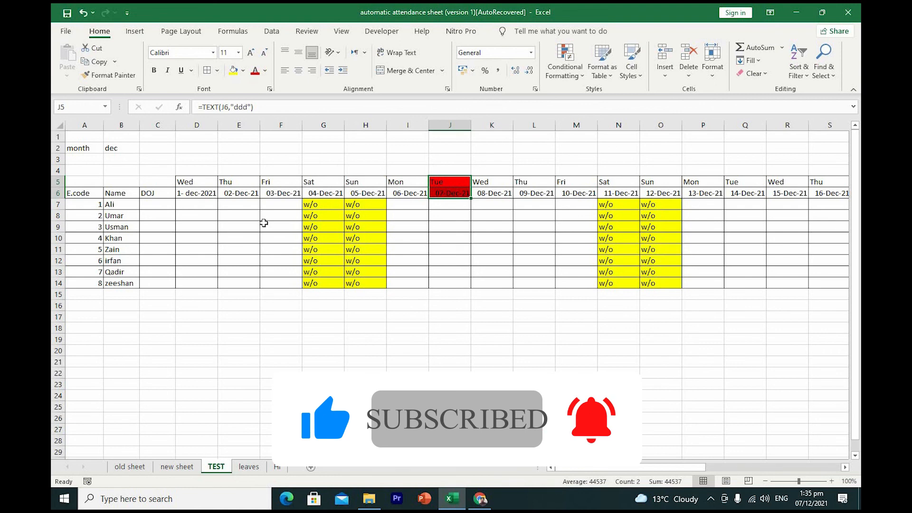
Step: Apply a number format from the Date category to the first date cell D6, then select the month cell B2
{"action": "left_click", "coordinate": [186, 195]}
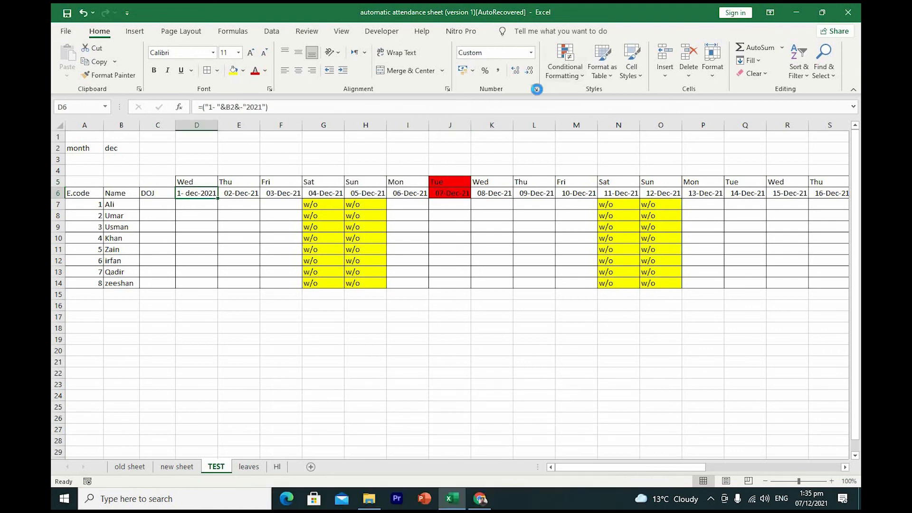
{"action": "left_click", "coordinate": [536, 90]}
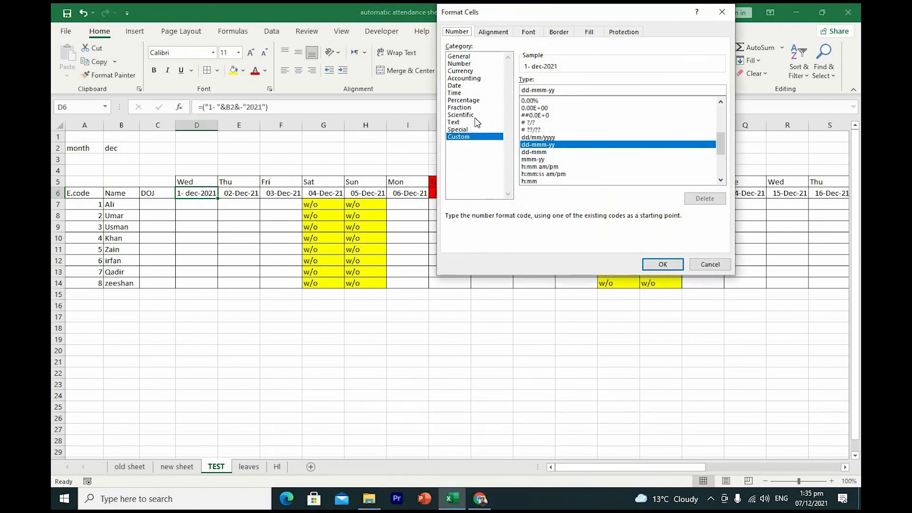
{"action": "left_click", "coordinate": [457, 86]}
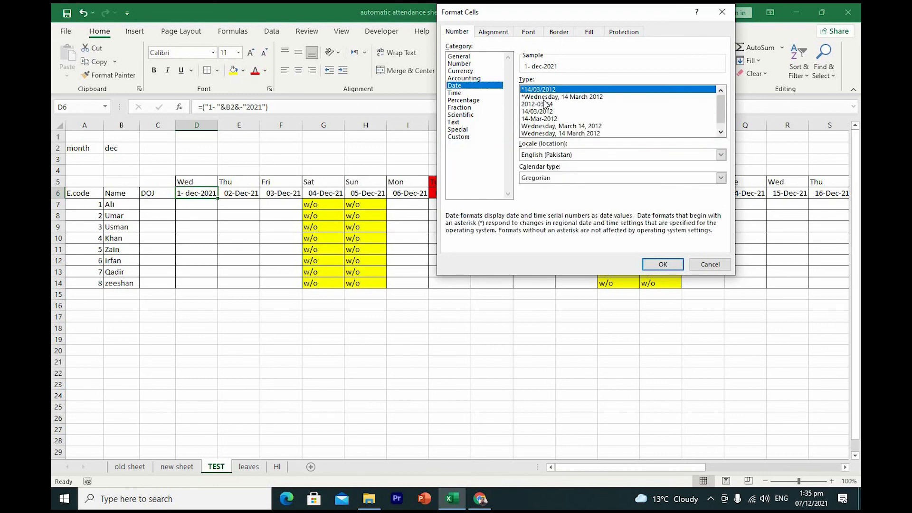
{"action": "left_click_drag", "start_coordinate": [722, 119], "coordinate": [720, 102]}
{"action": "left_click", "coordinate": [663, 264]}
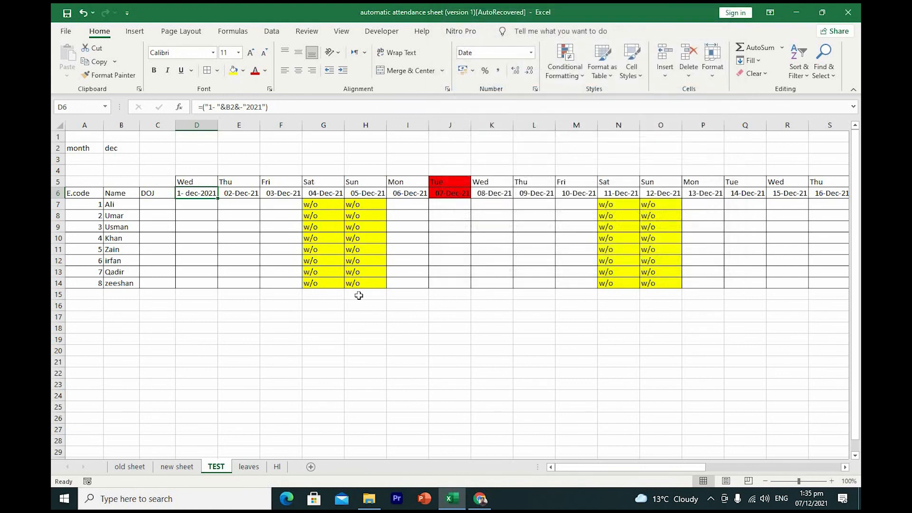
{"action": "left_click", "coordinate": [113, 146]}
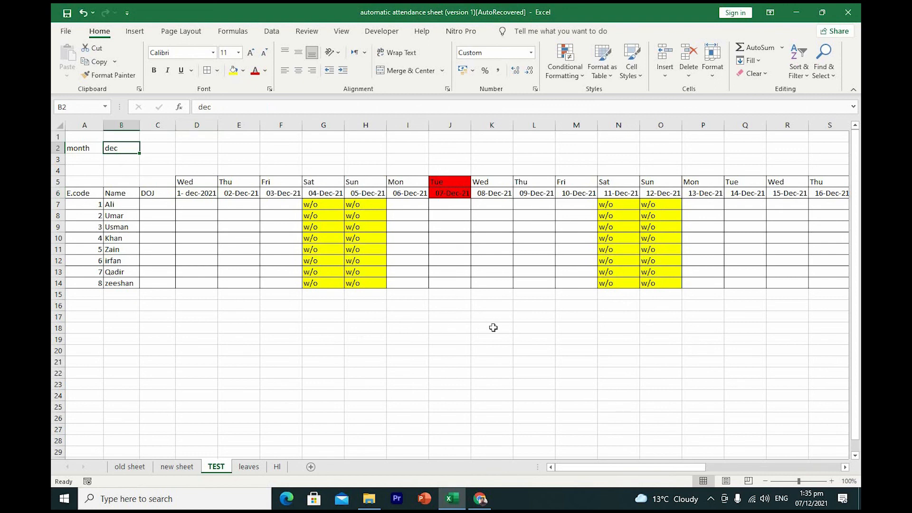